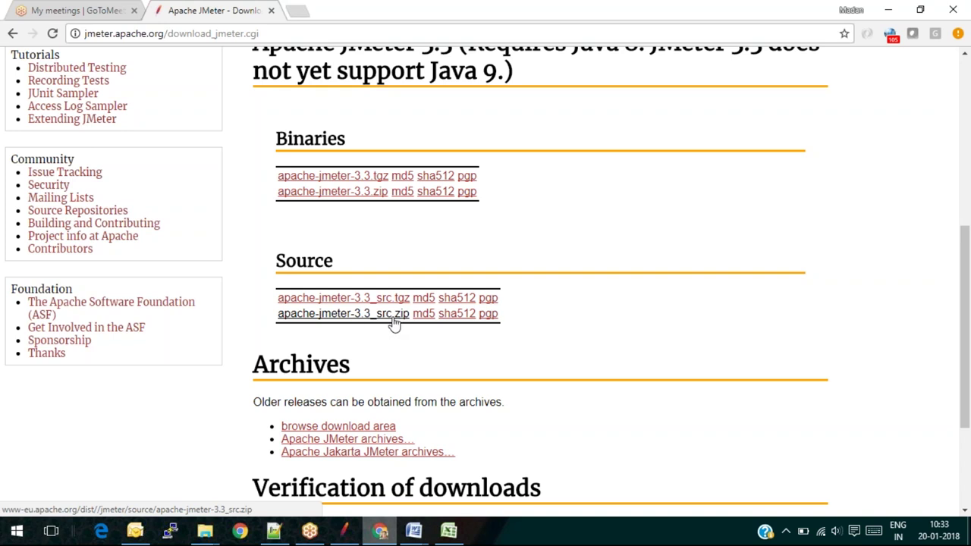
click(394, 317)
right_click(69, 509)
click(106, 498)
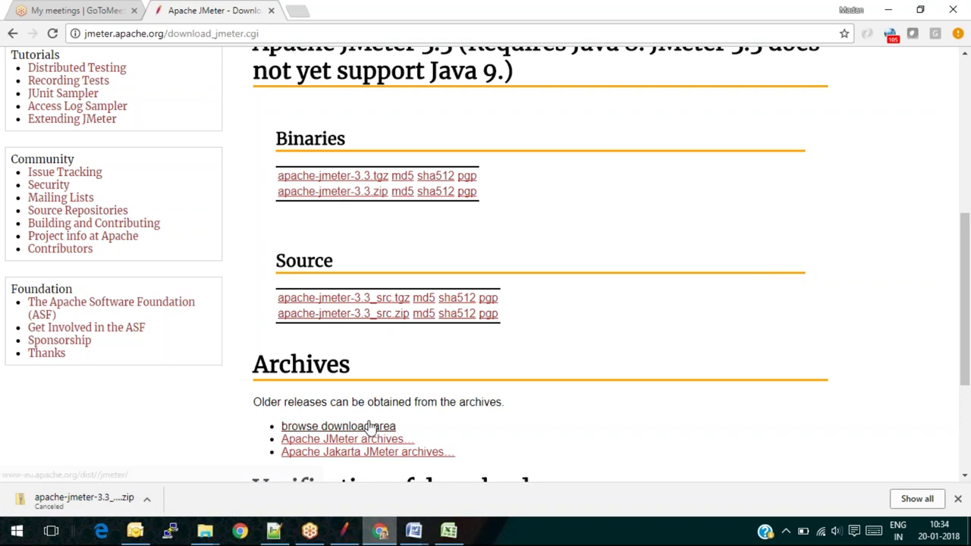
Open the source directory of the Apache JMeter archives and look through the listed releases to the end
scroll(429, 388, down, 1)
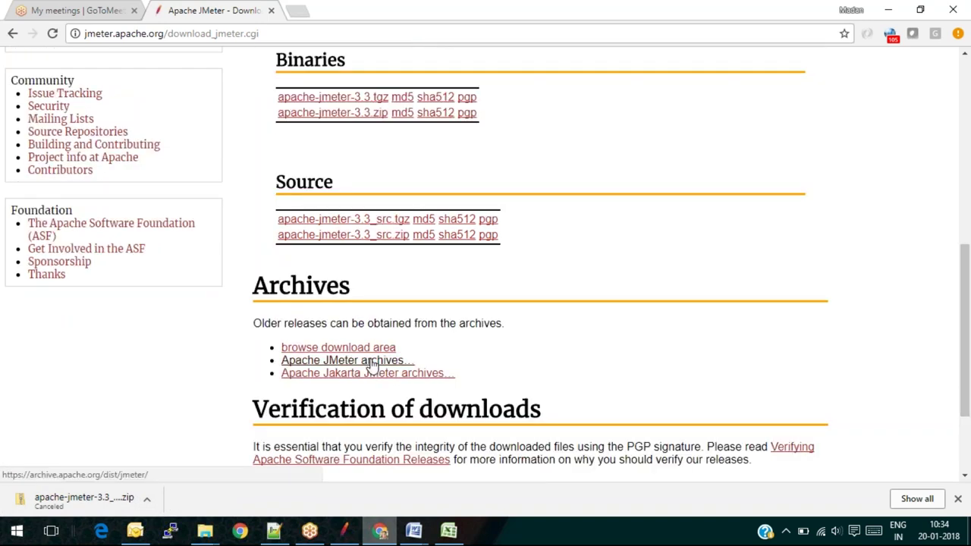
click(372, 363)
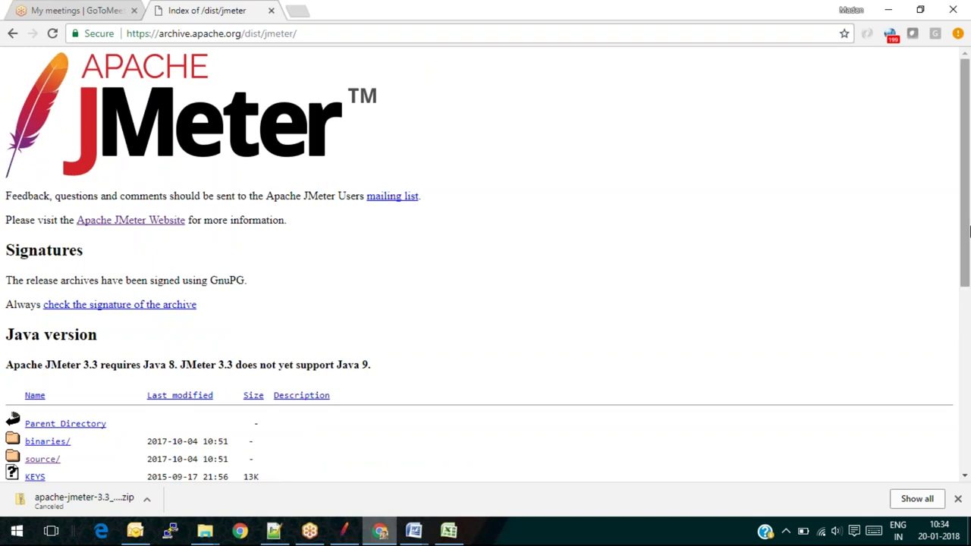
scroll(160, 316, down, 2)
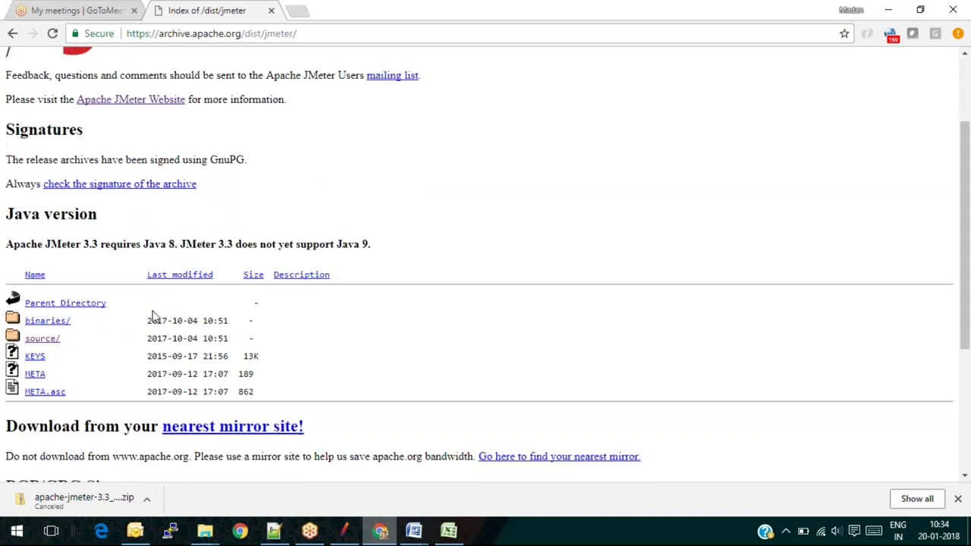
click(42, 338)
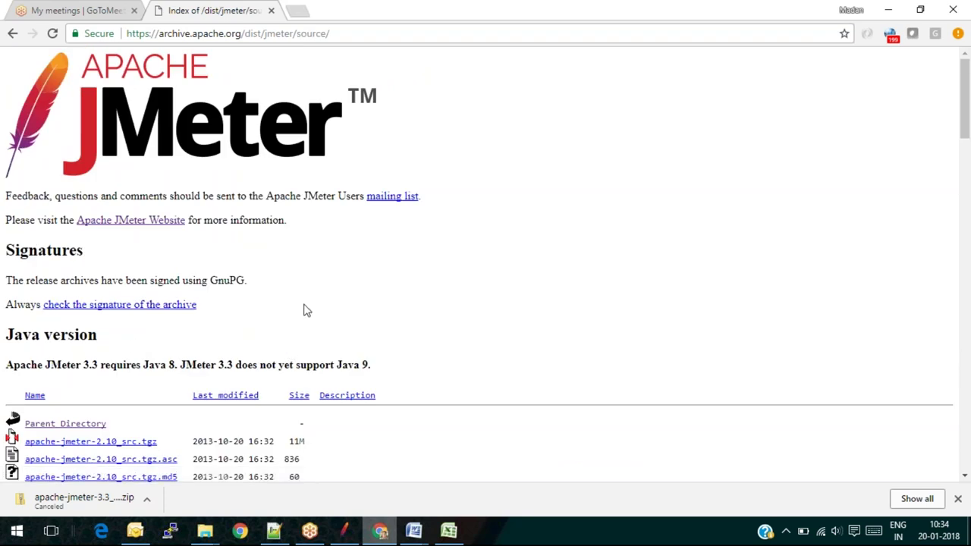
drag(965, 89, 969, 356)
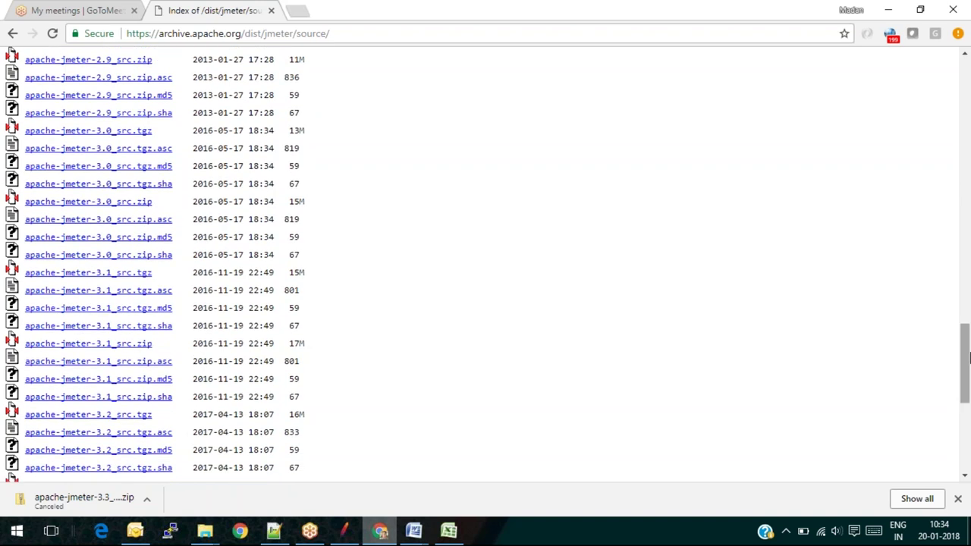
drag(969, 356, 969, 397)
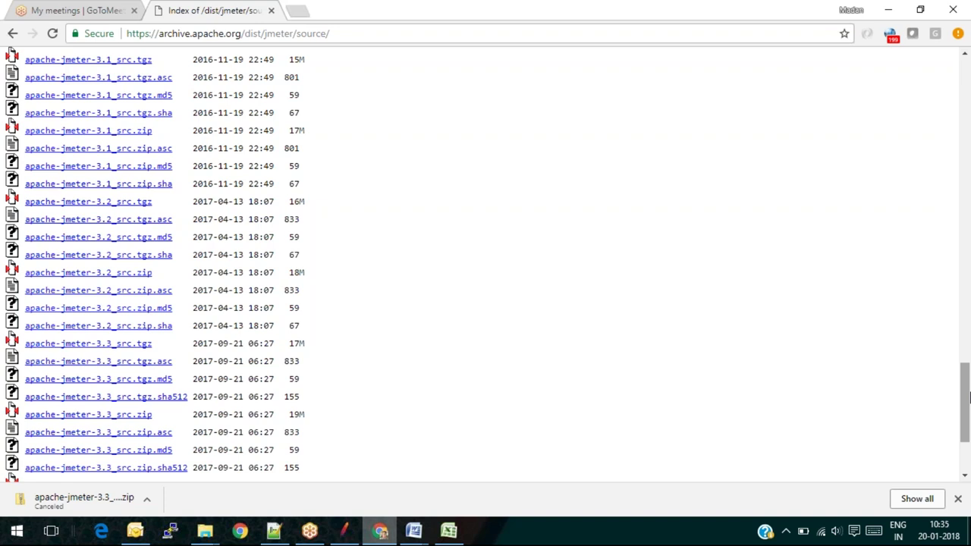
drag(968, 398, 968, 449)
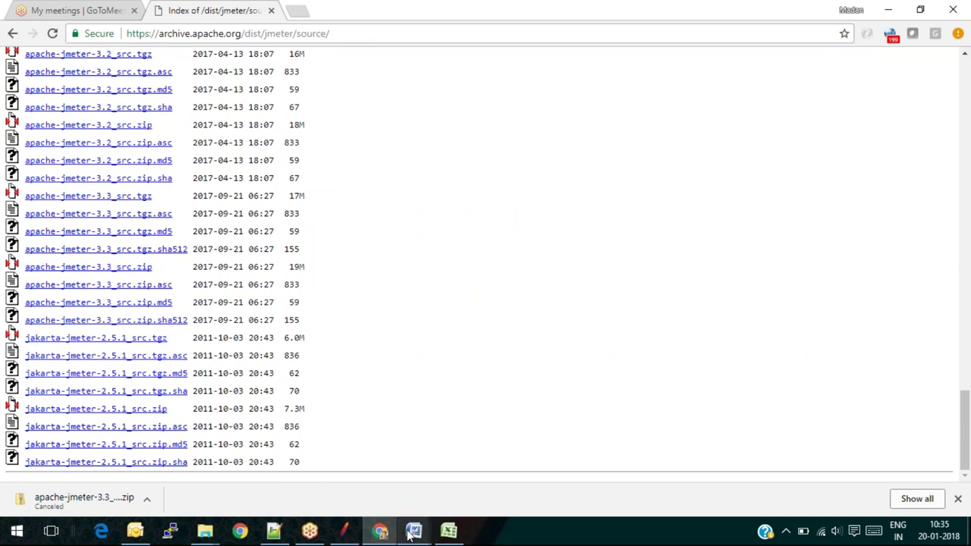
Switch to the Important Apache Jmeter Links document in Word and copy the Apache Jmeter User Manual link
mouse_move(414, 532)
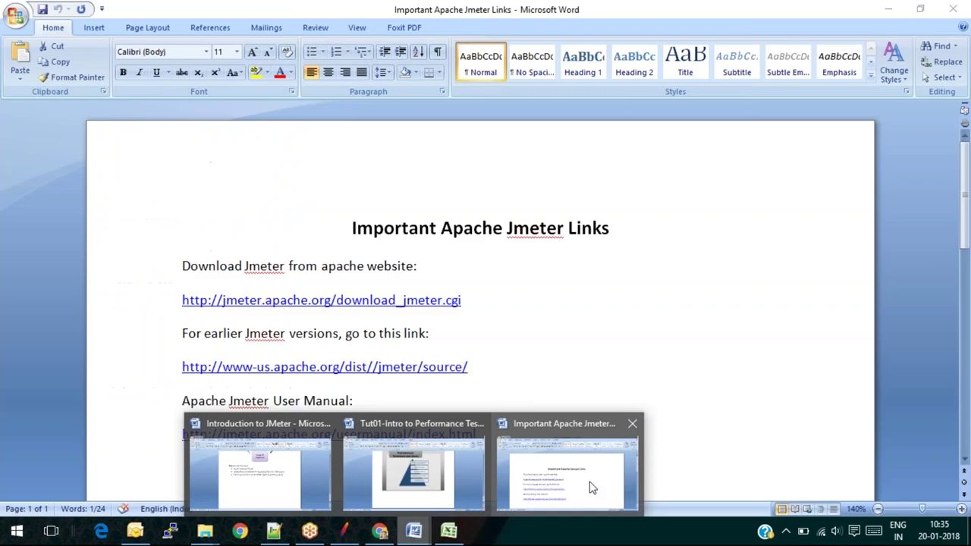
click(588, 486)
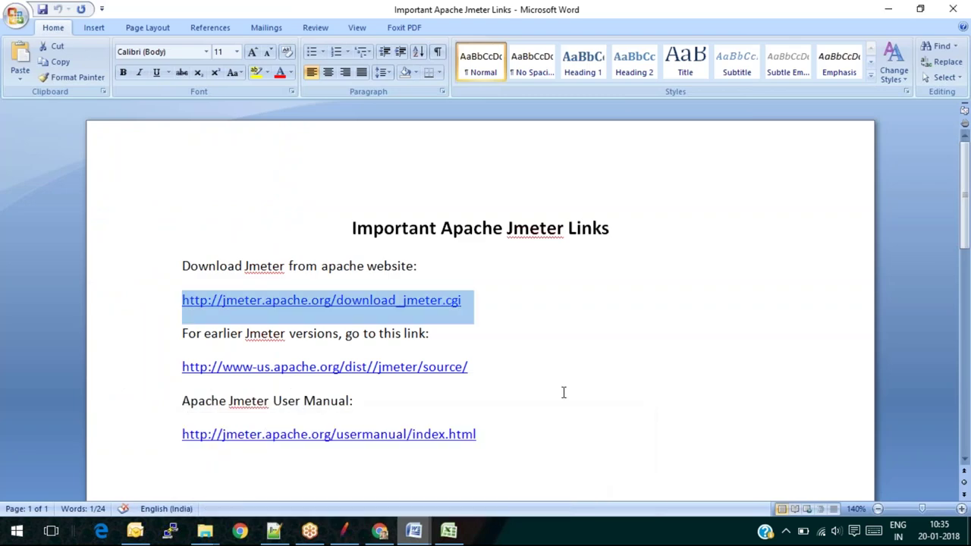
click(486, 367)
triple_click(475, 367)
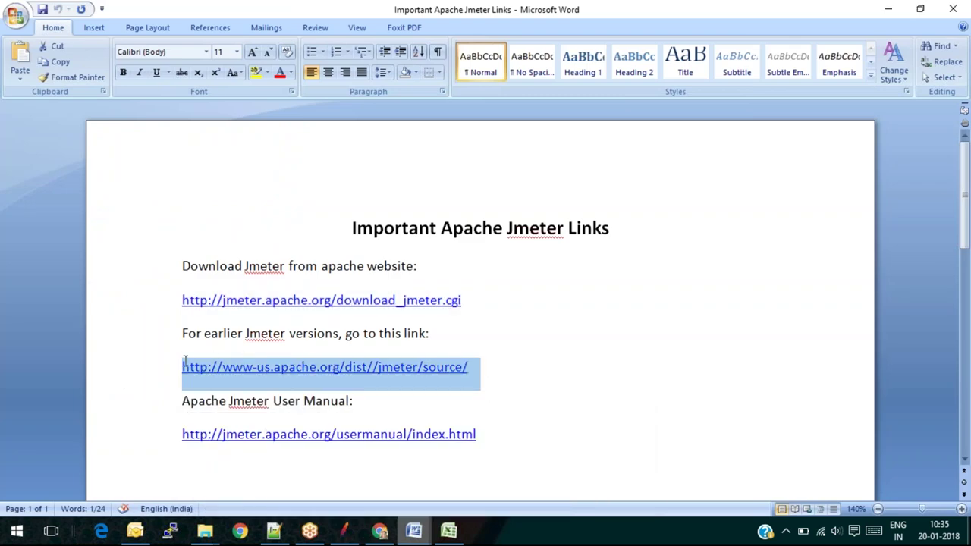
click(482, 434)
triple_click(481, 434)
key(ctrl+c)
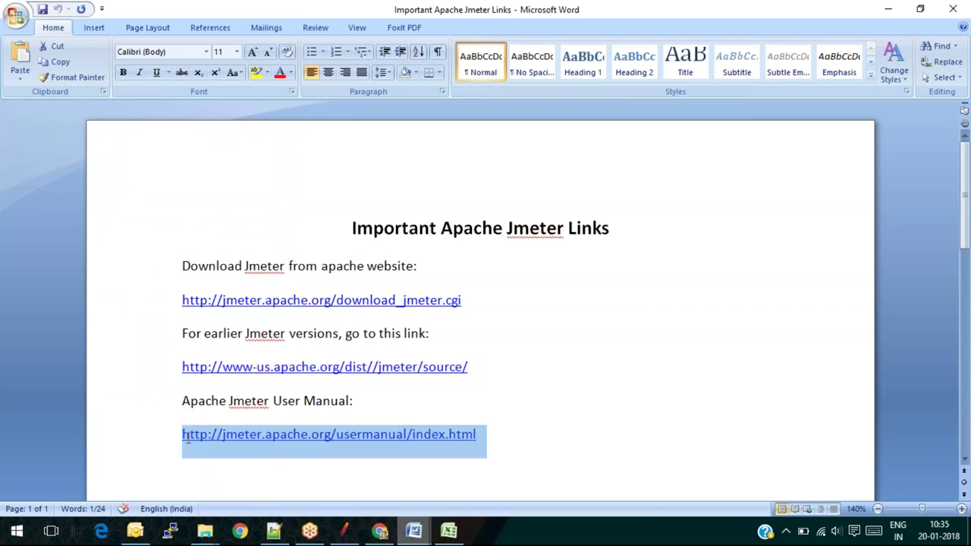
click(381, 531)
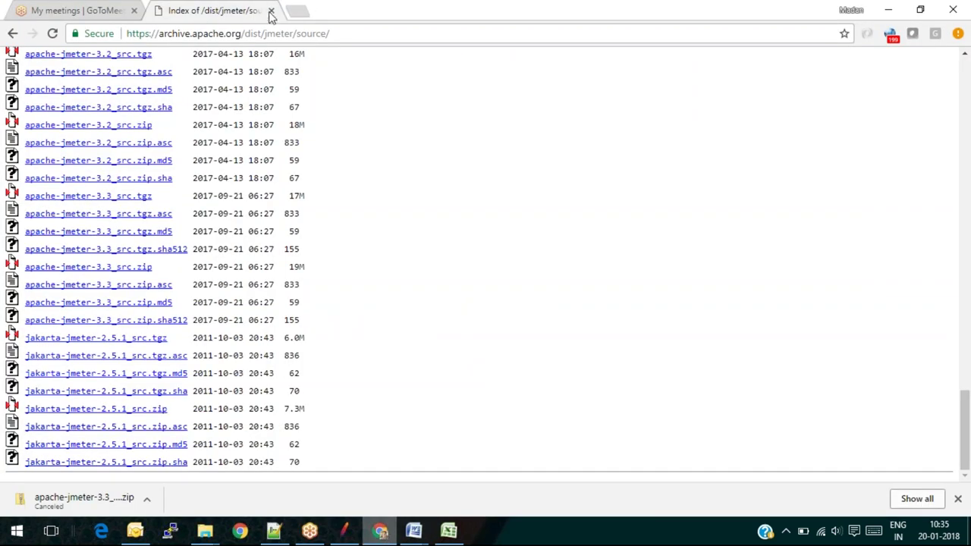
click(299, 10)
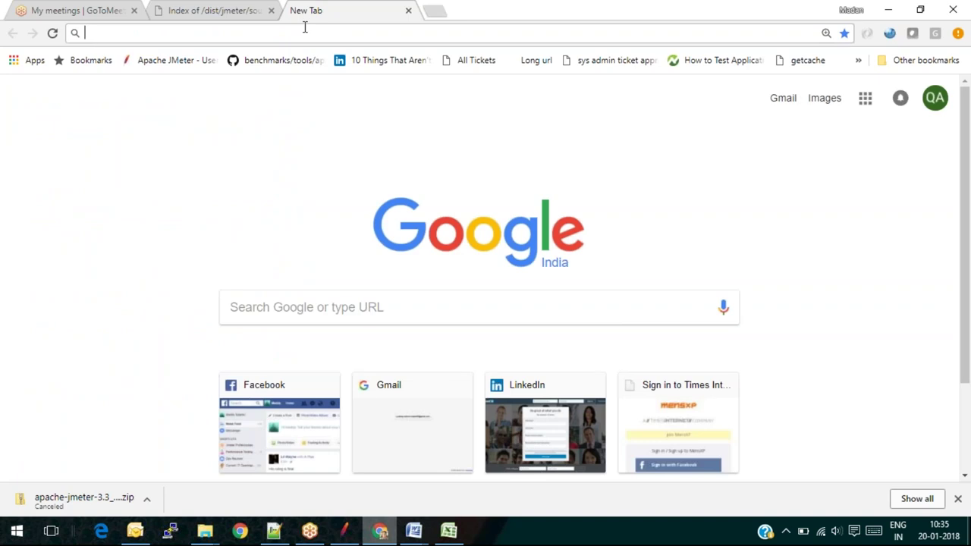
key(ctrl+v)
key(Return)
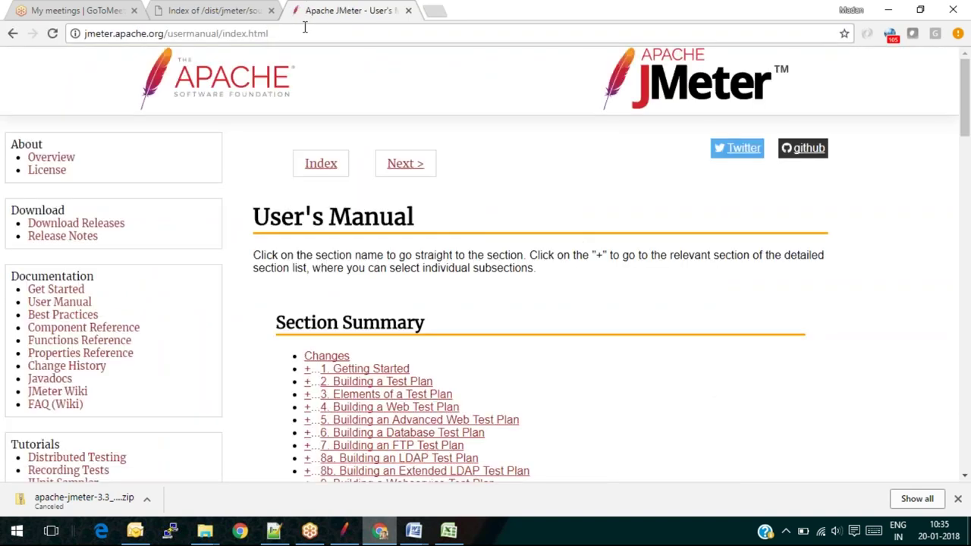
mouse_move(965, 81)
mouse_down()
mouse_move(969, 428)
mouse_move(967, 76)
mouse_up()
mouse_move(413, 530)
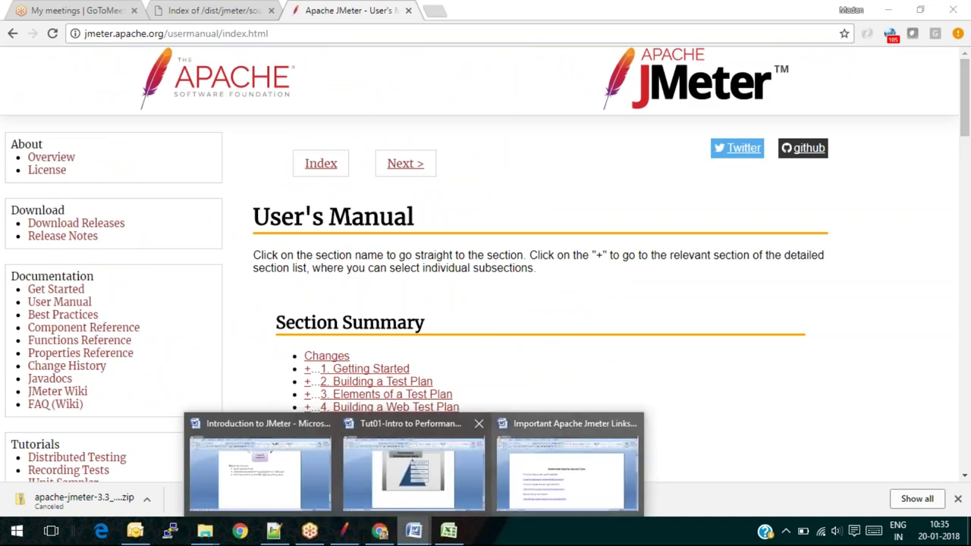
Switch to File Explorer, go up to New Volume (G:) and open the bin folder inside the apache-jmeter-3.0 folder
mouse_move(216, 537)
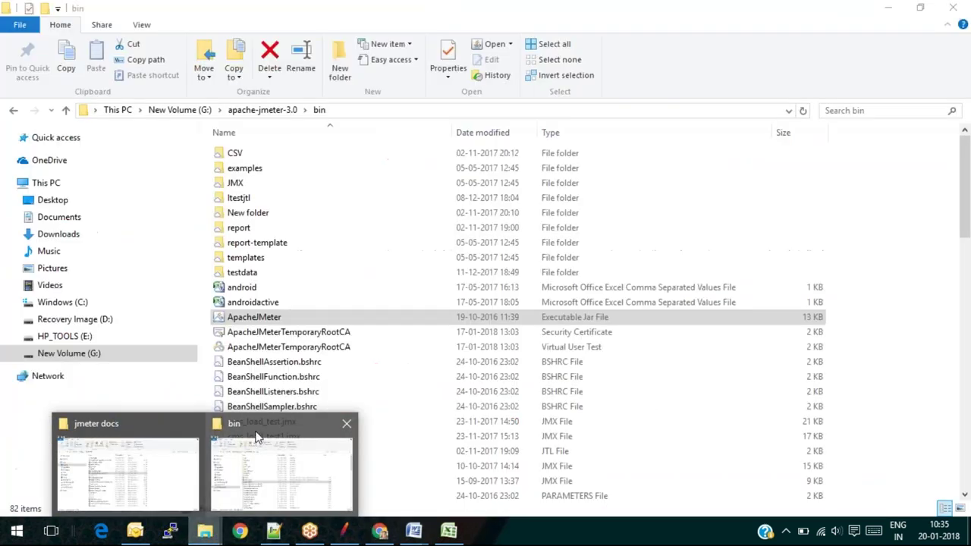
click(258, 440)
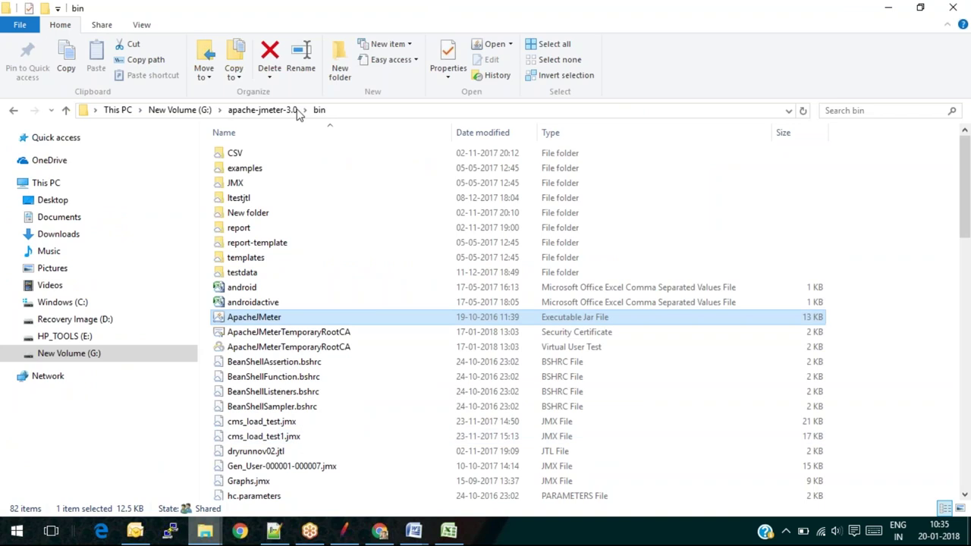
click(295, 110)
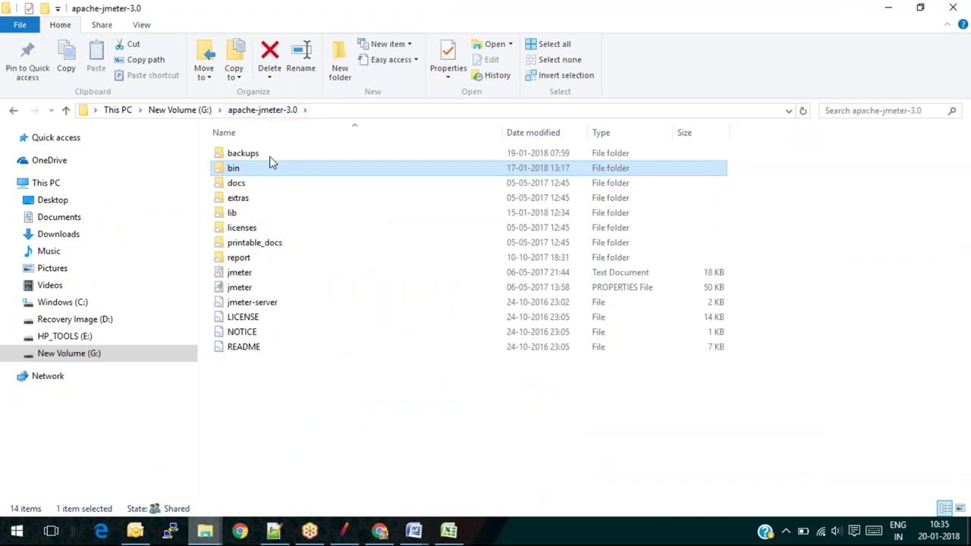
click(271, 110)
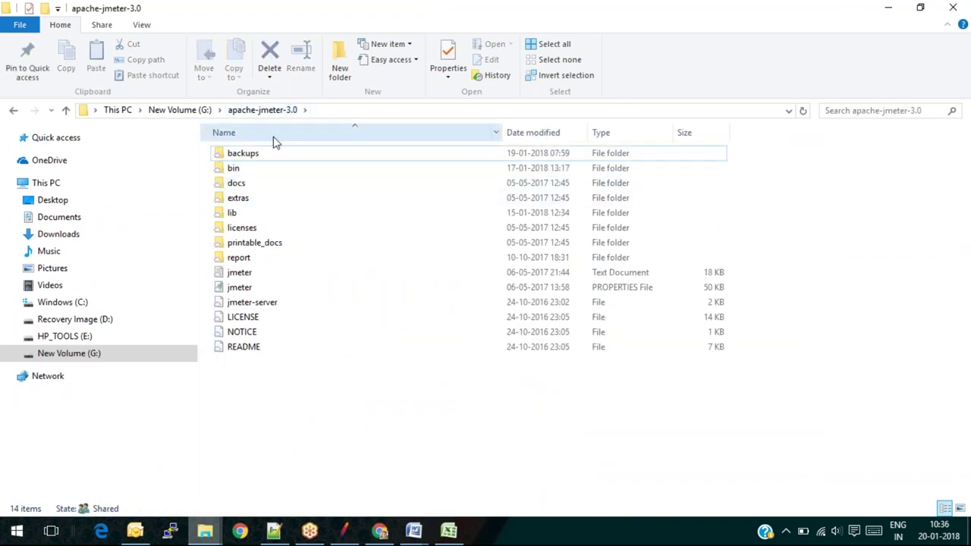
click(180, 110)
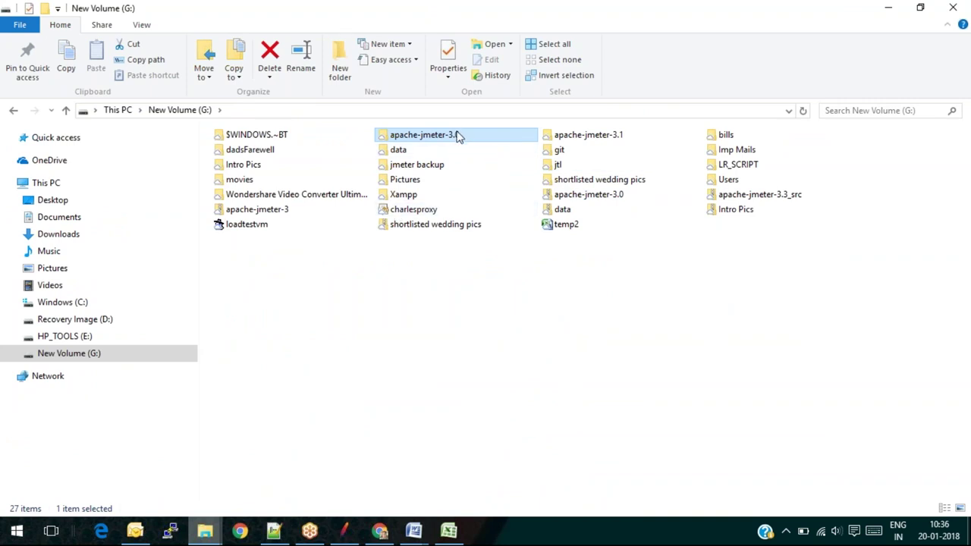
click(457, 135)
click(463, 256)
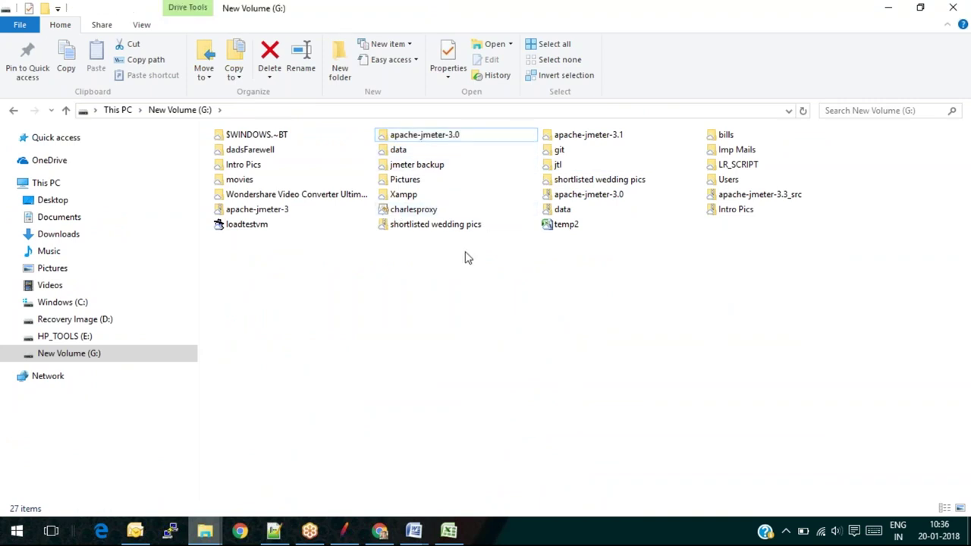
double_click(457, 137)
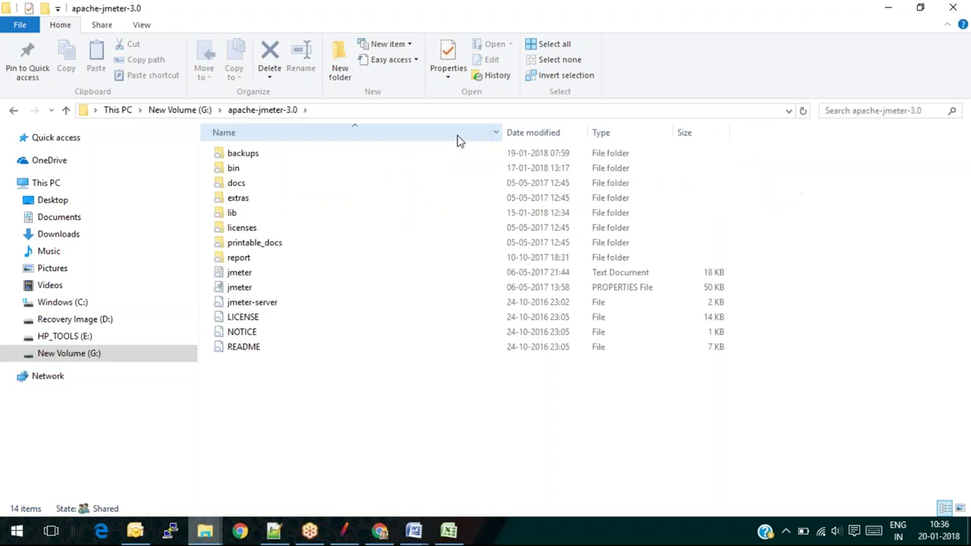
double_click(244, 168)
Close the JMeter window already running and launch the ApacheJMeter executable jar from the bin folder
right_click(351, 536)
click(328, 498)
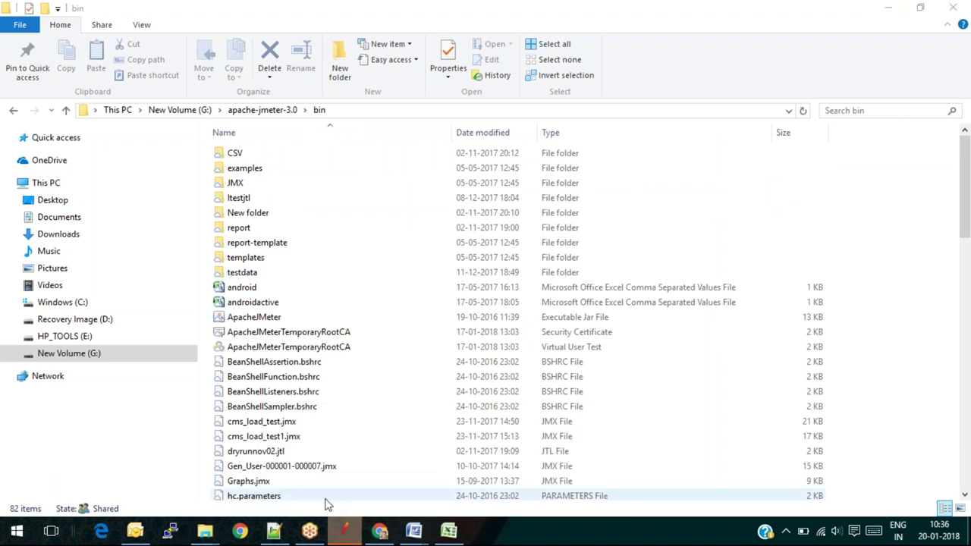
click(260, 318)
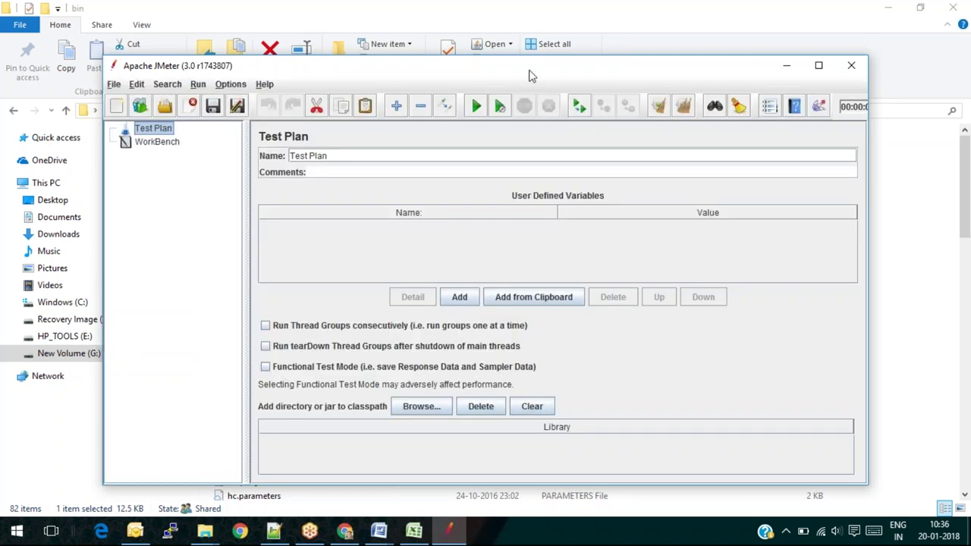
drag(530, 75, 522, 66)
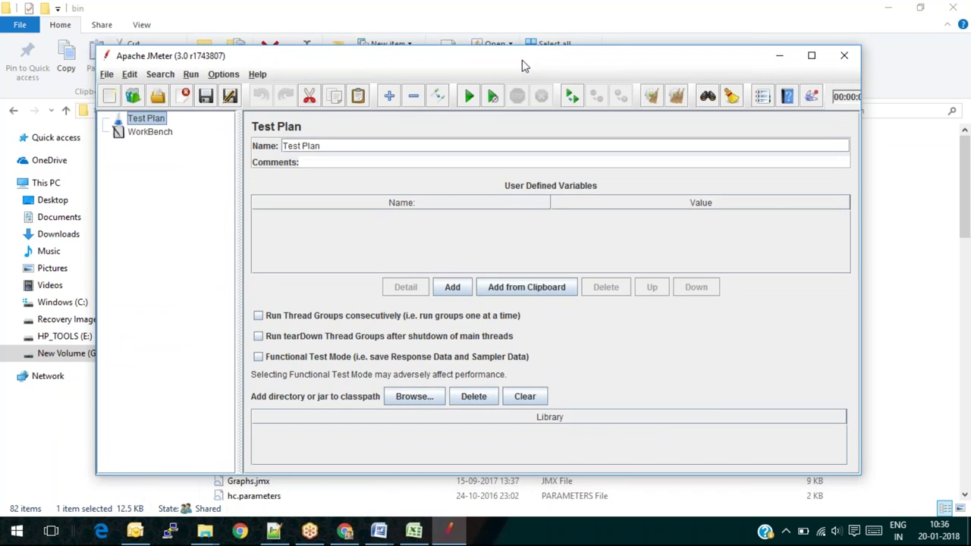
Add a Thread Group to the Test Plan and look at the elements that can be added under it
right_click(162, 119)
mouse_move(202, 124)
mouse_move(376, 124)
click(407, 126)
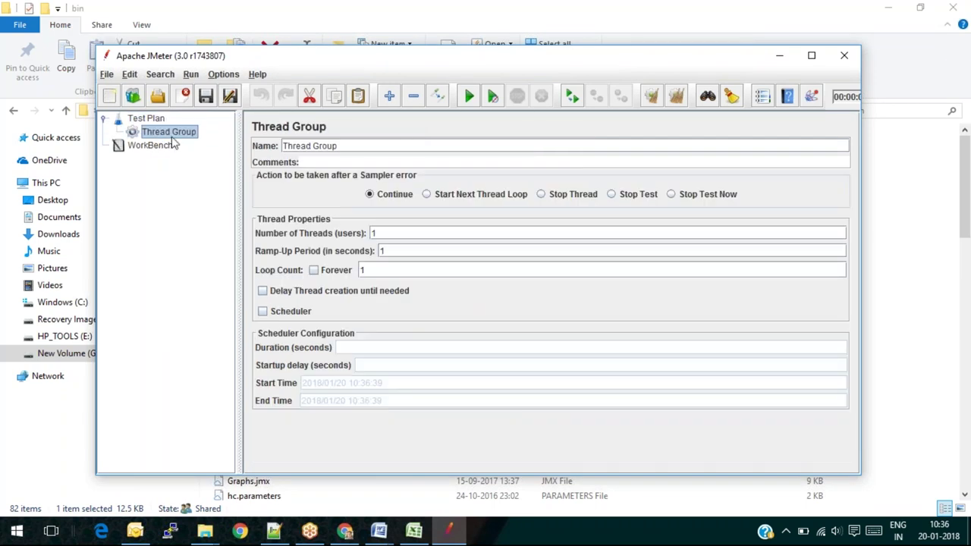
right_click(171, 139)
mouse_move(296, 146)
mouse_move(391, 150)
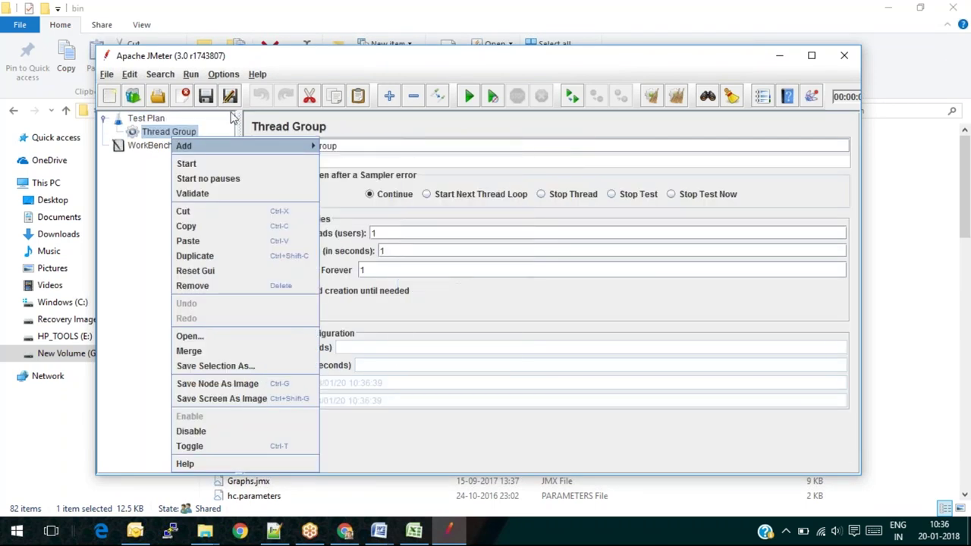
Open the recent test plan newtours_webapp.jmx without saving the current one
click(111, 76)
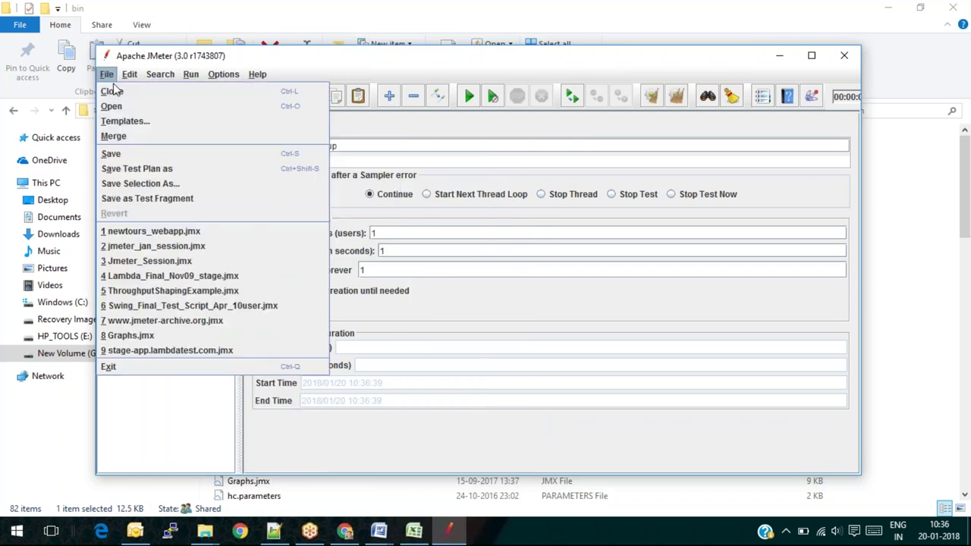
click(176, 232)
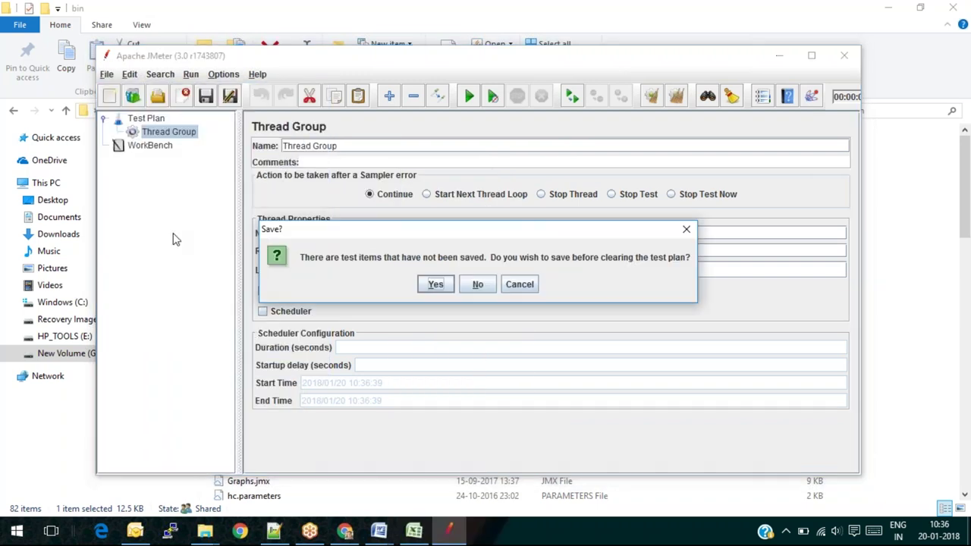
click(475, 284)
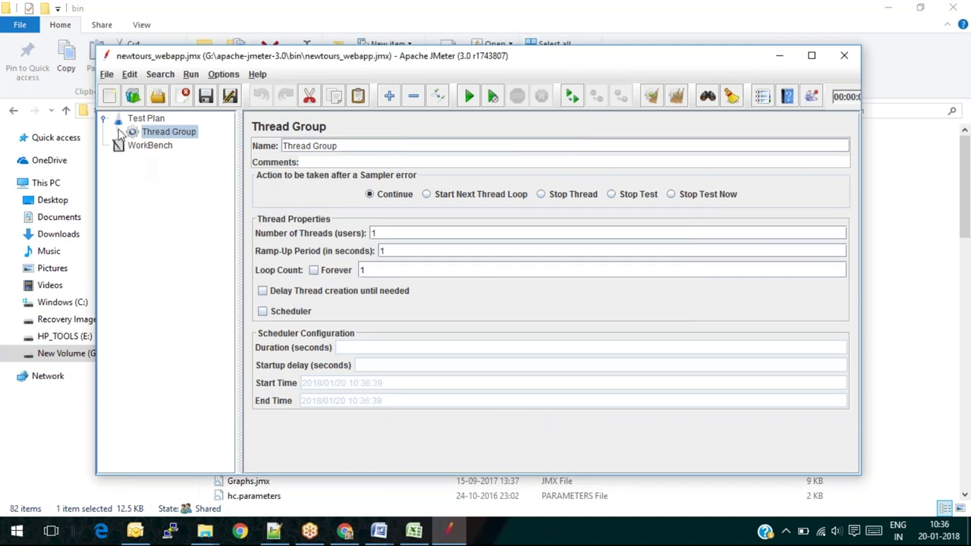
Expand the Thread Group and its Once Only Controller, Loop Controller and Logout nodes in the test plan tree
click(118, 159)
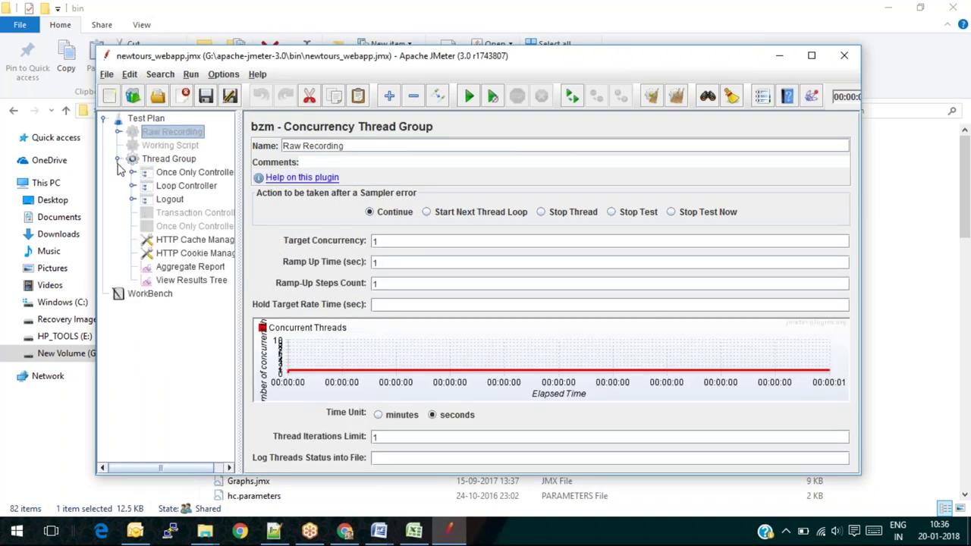
click(132, 172)
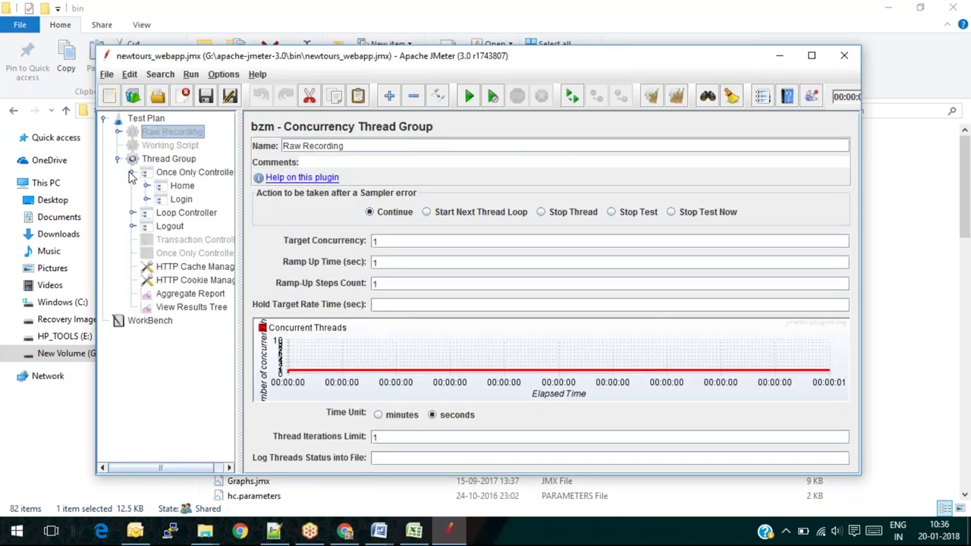
click(132, 213)
click(132, 267)
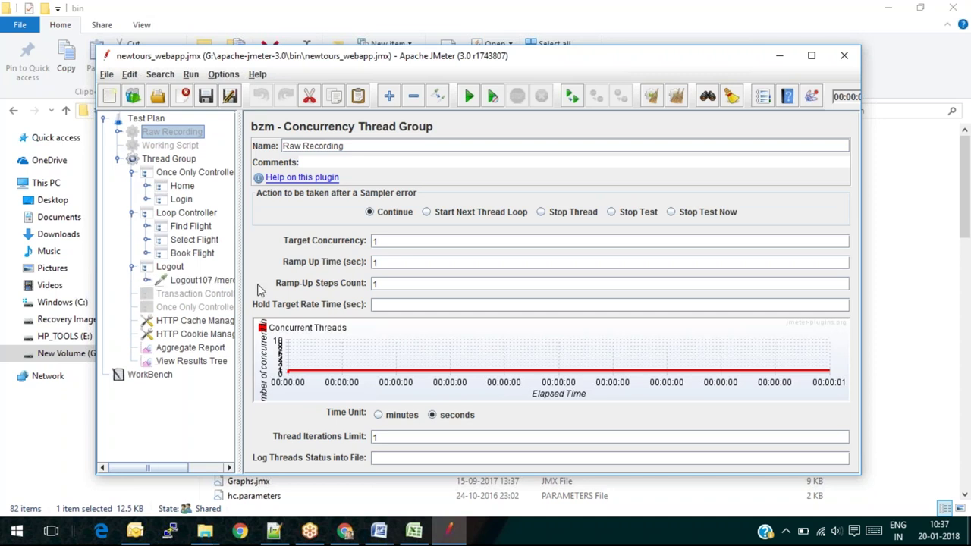
Widen the test plan tree and display the settings of the Once Only Controller and its Home transaction controller
drag(240, 275, 291, 276)
click(178, 174)
click(181, 187)
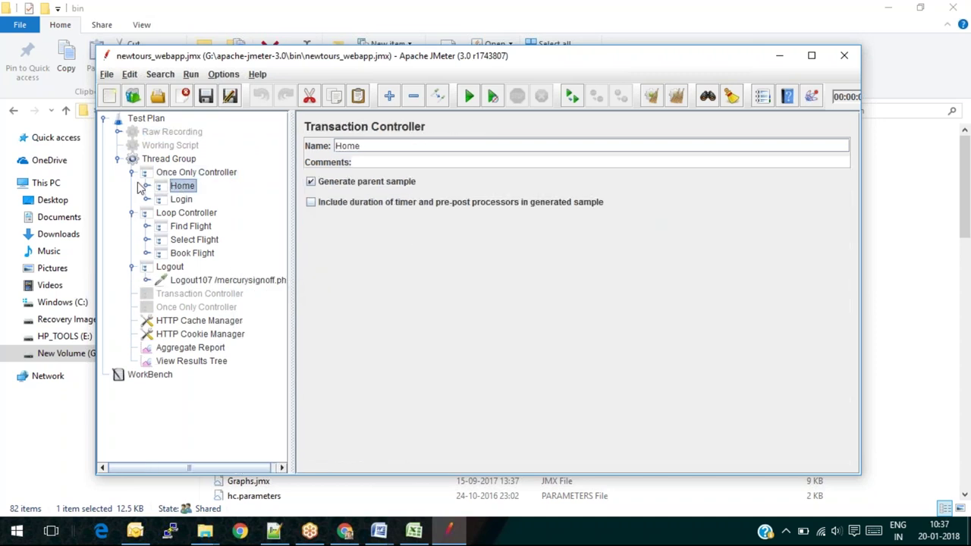
Expand the Home transaction controller, check the server name of its Home HTTP request, and glance at View Results Tree
click(146, 187)
click(194, 201)
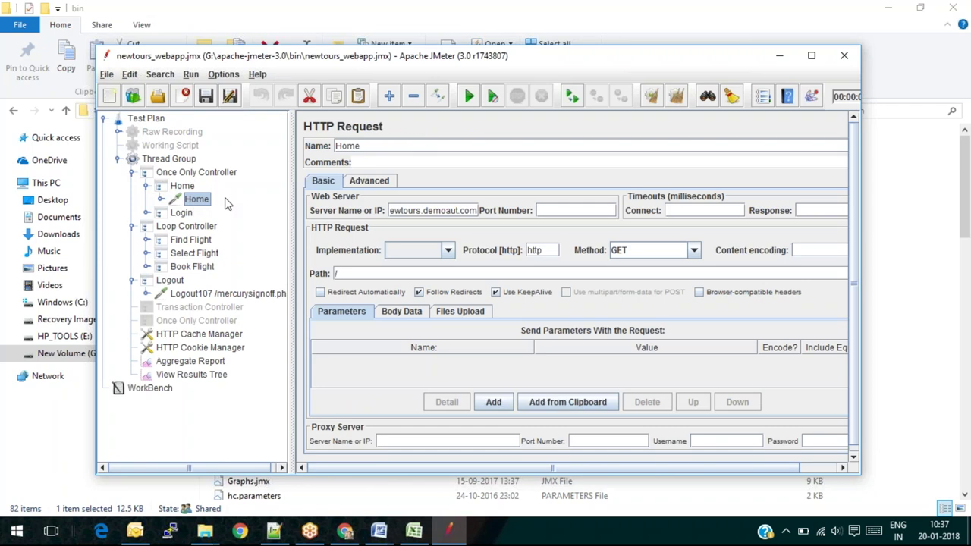
double_click(417, 213)
click(436, 213)
drag(430, 212, 494, 211)
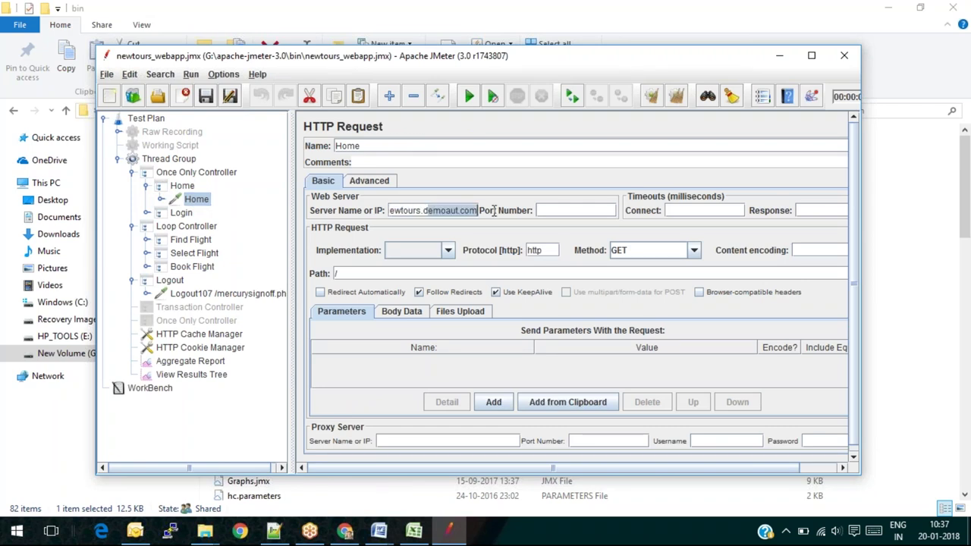
click(196, 375)
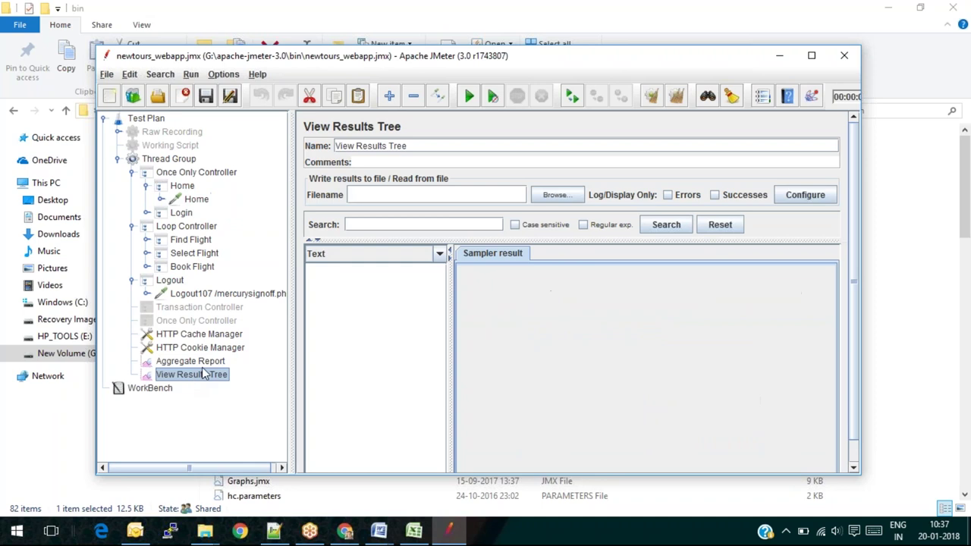
Set the Thread Group to 1 user, a ramp-up period of 1 second and a loop count of 1, with the scheduler disabled
click(177, 161)
drag(443, 233, 298, 197)
text(1)
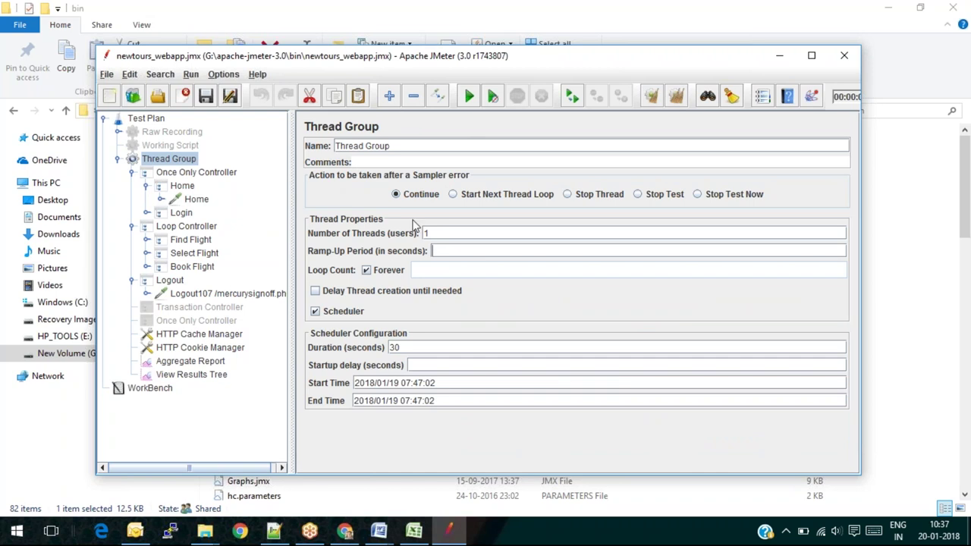
click(441, 250)
text(1)
click(366, 270)
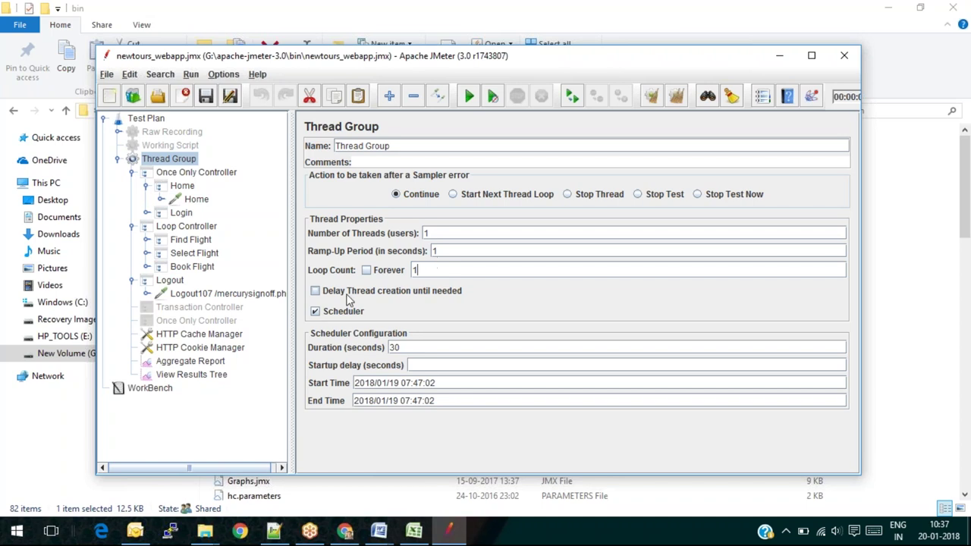
click(316, 312)
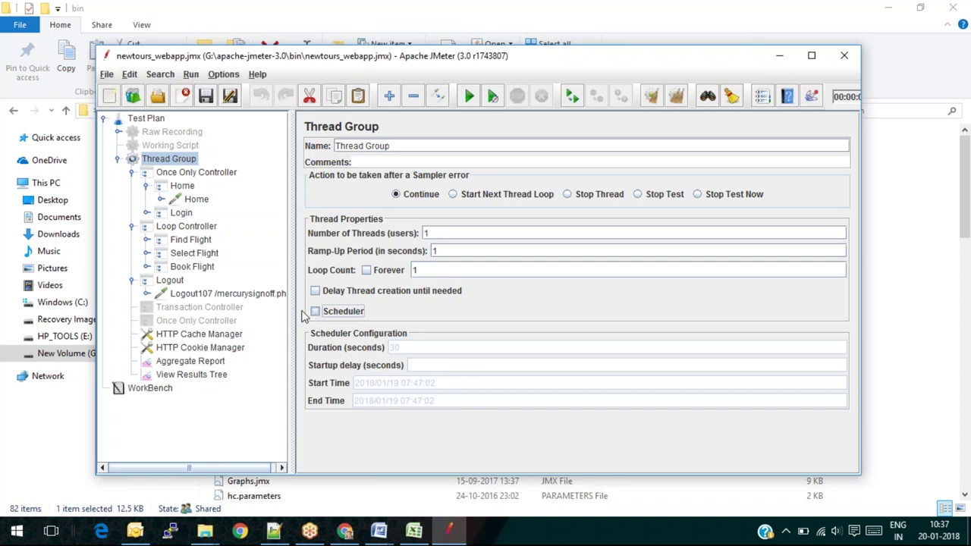
Set the Loop Controller's loop count to 1 instead of Forever, and run the test with View Results Tree displayed
click(188, 226)
click(363, 181)
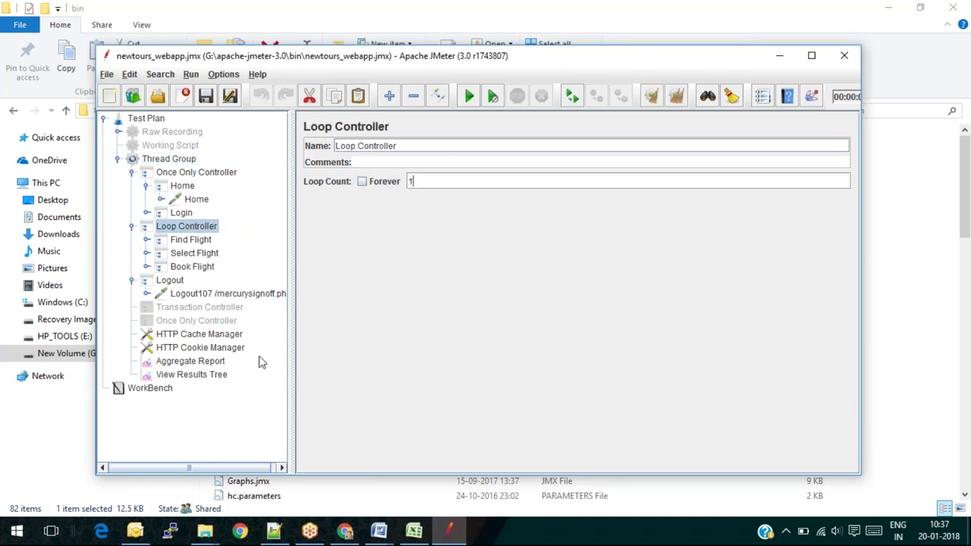
click(211, 374)
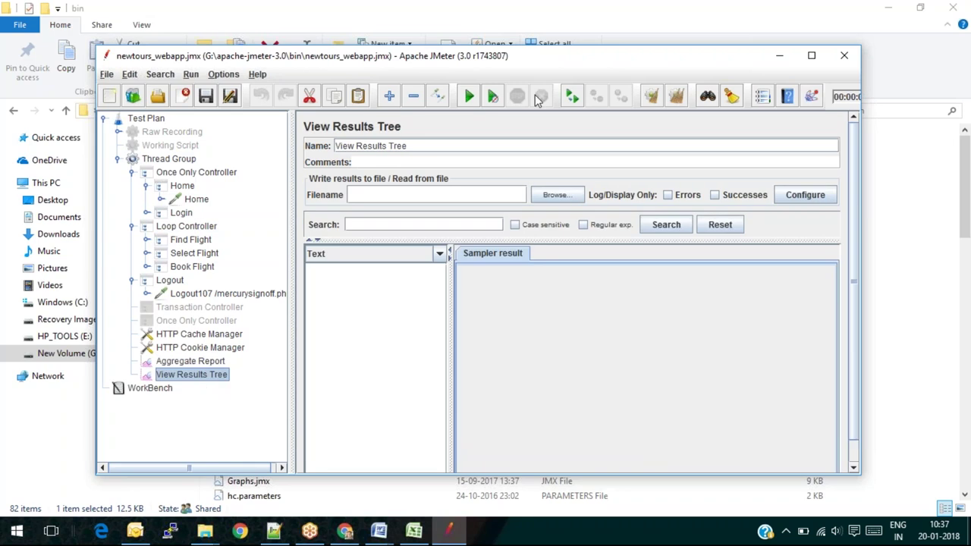
click(470, 98)
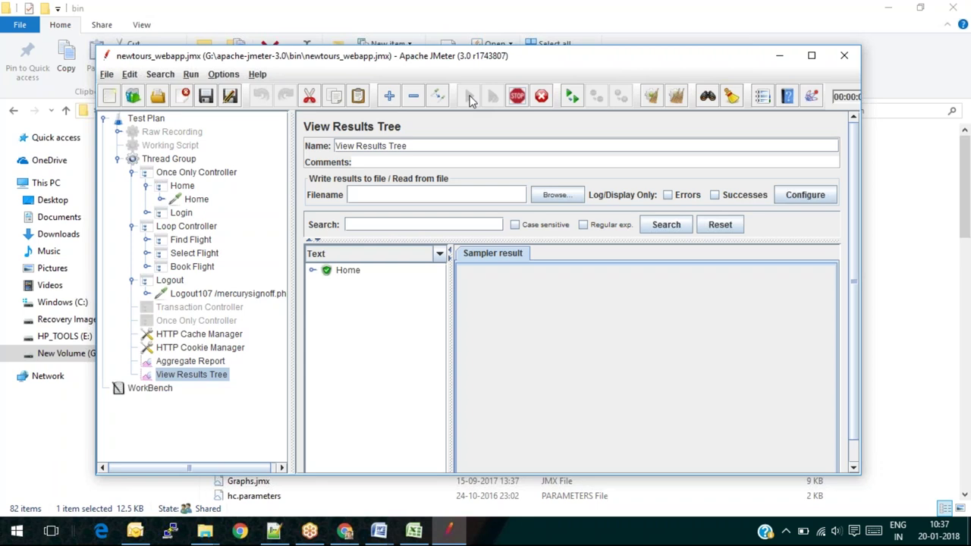
Expand the Home, Login, Find Flight, Select Flight, Book Flight and Logout results in View Results Tree
click(312, 270)
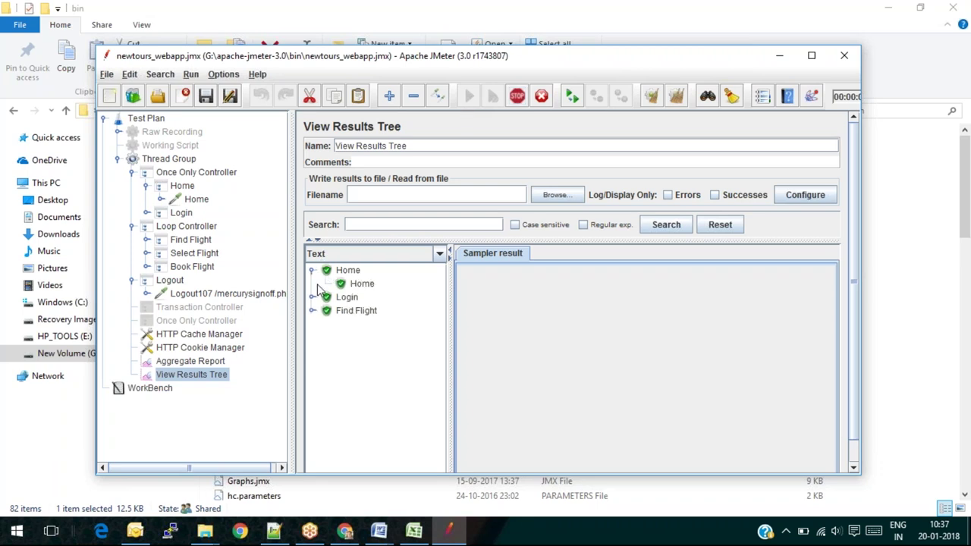
click(312, 298)
click(313, 337)
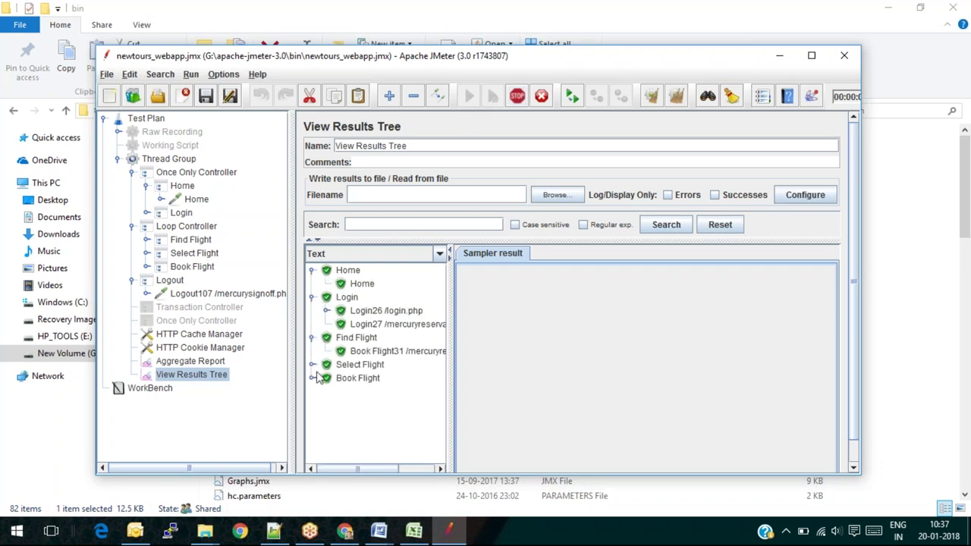
click(312, 365)
click(313, 391)
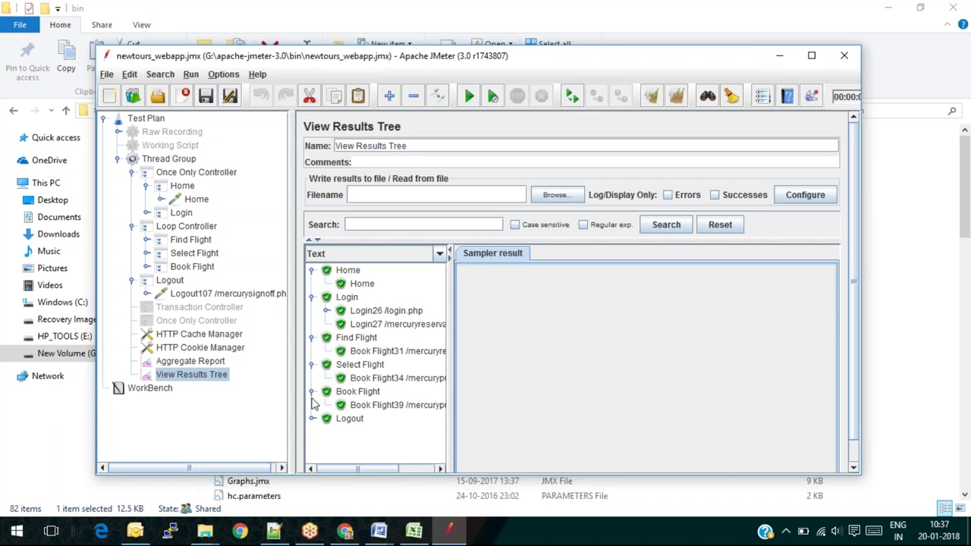
click(312, 419)
Show the Home sample's response data rendered as HTML and maximize the JMeter window
click(363, 283)
click(629, 254)
click(400, 255)
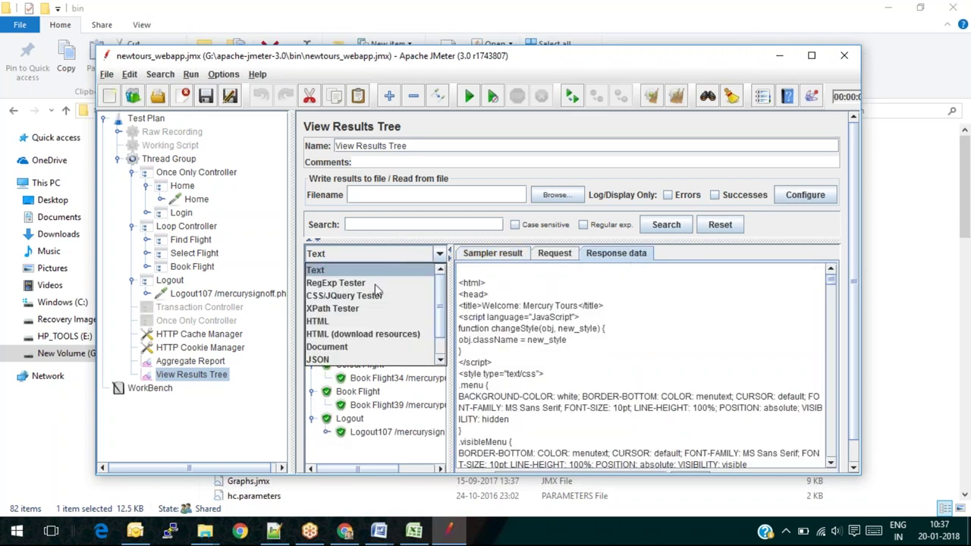
click(339, 320)
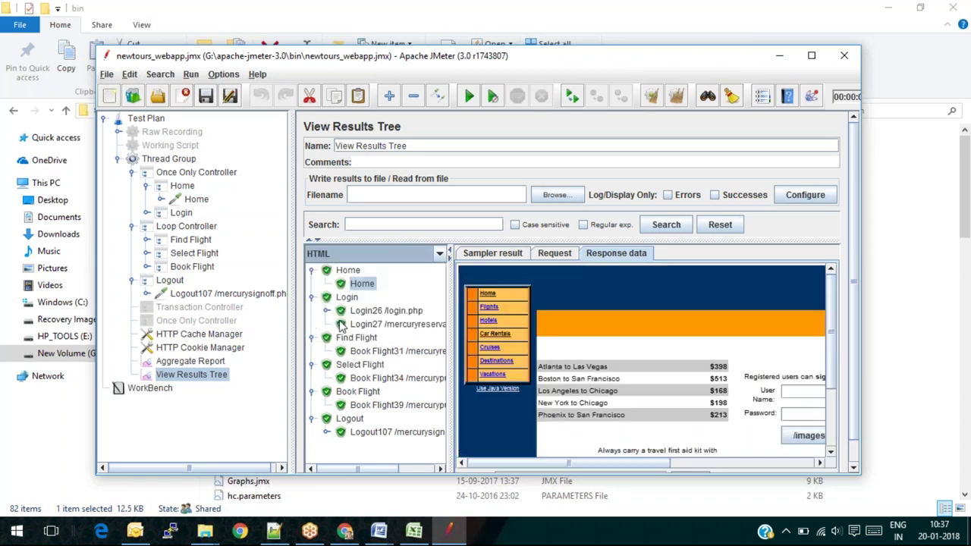
click(811, 55)
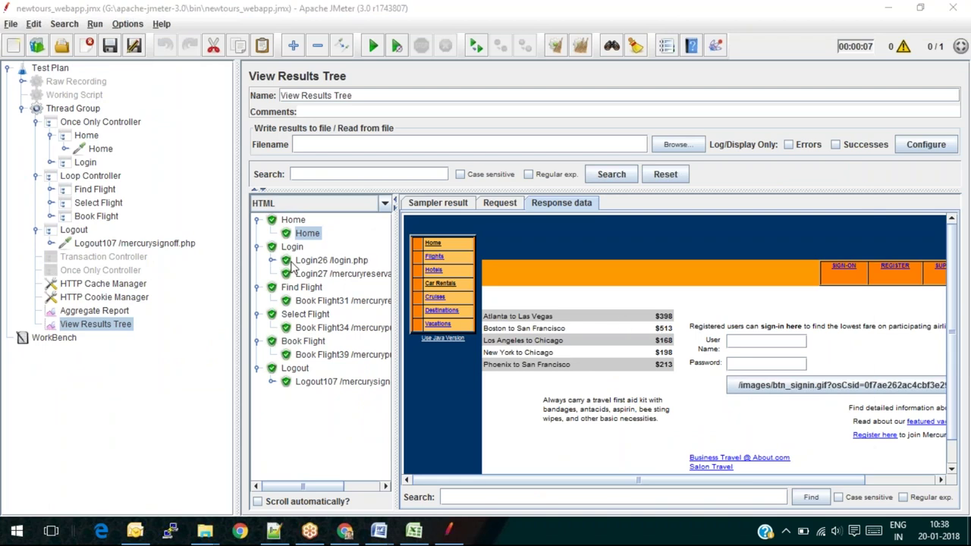
View the rendered responses of the Login26, Book Flight31, Book Flight34 and Book Flight39 samples
click(321, 262)
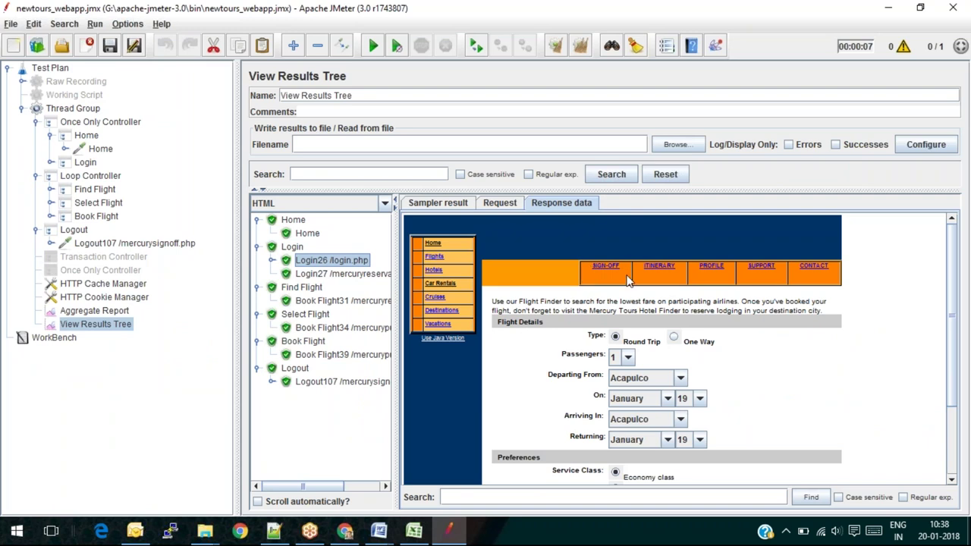
click(338, 304)
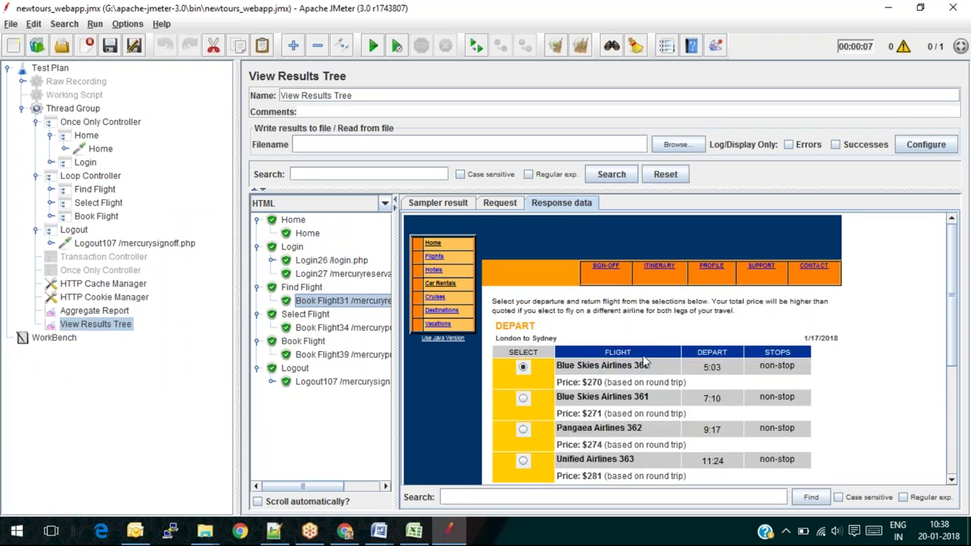
click(322, 331)
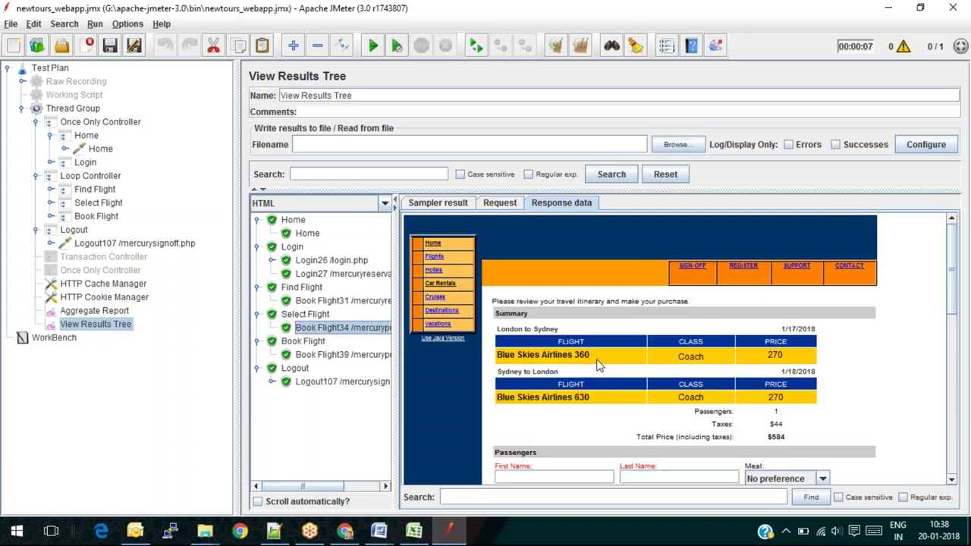
click(310, 354)
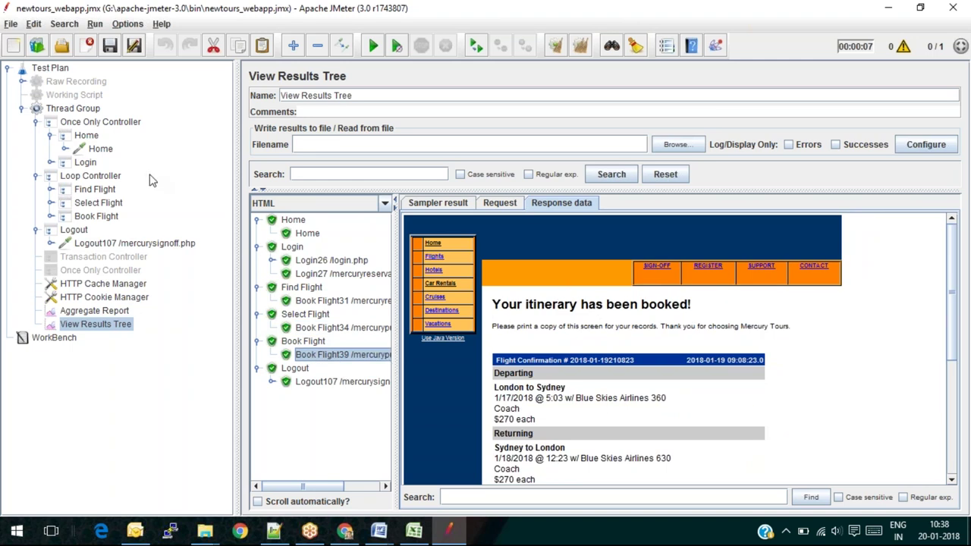
Copy the server name newtours.demoaut.com from the Home HTTP request
click(100, 148)
click(435, 160)
triple_click(434, 160)
key(ctrl+c)
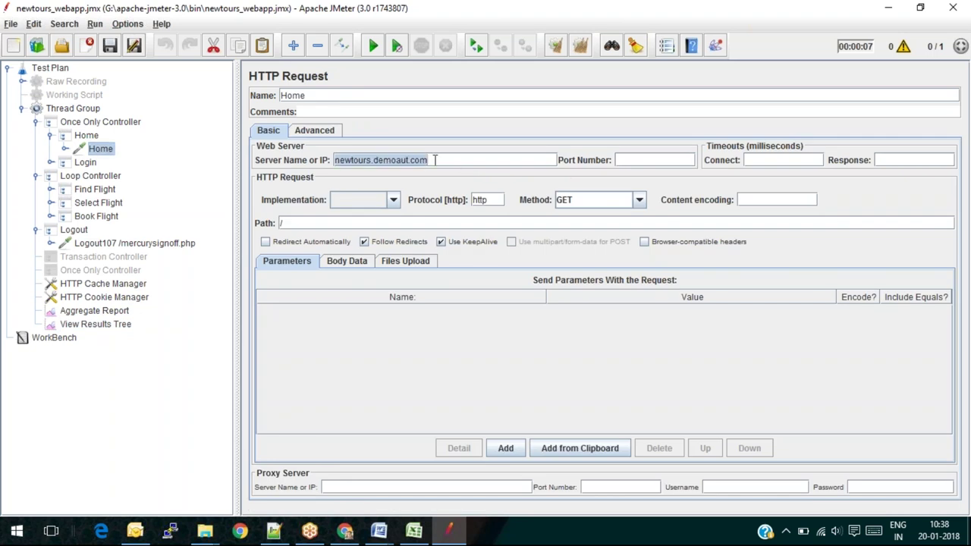
Review the settings of the Thread Group, the Once Only Controller and the Home HTTP request
click(73, 110)
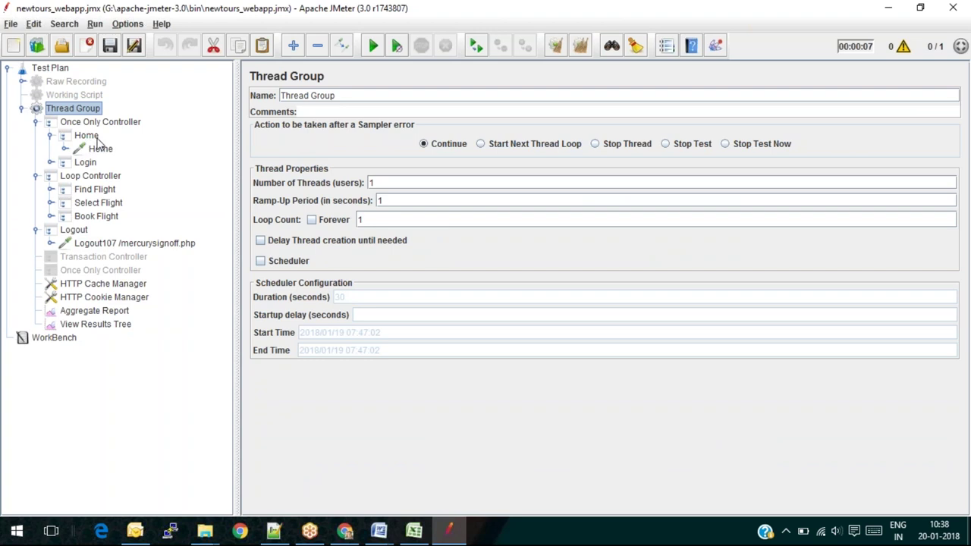
click(101, 125)
click(101, 148)
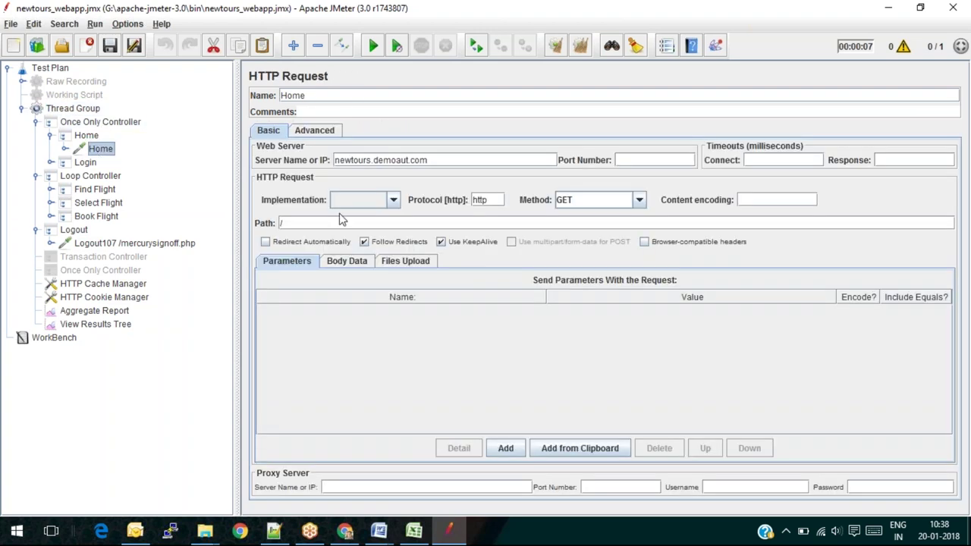
Switch to Chrome and load newtours.demoaut.com in a new tab
click(345, 531)
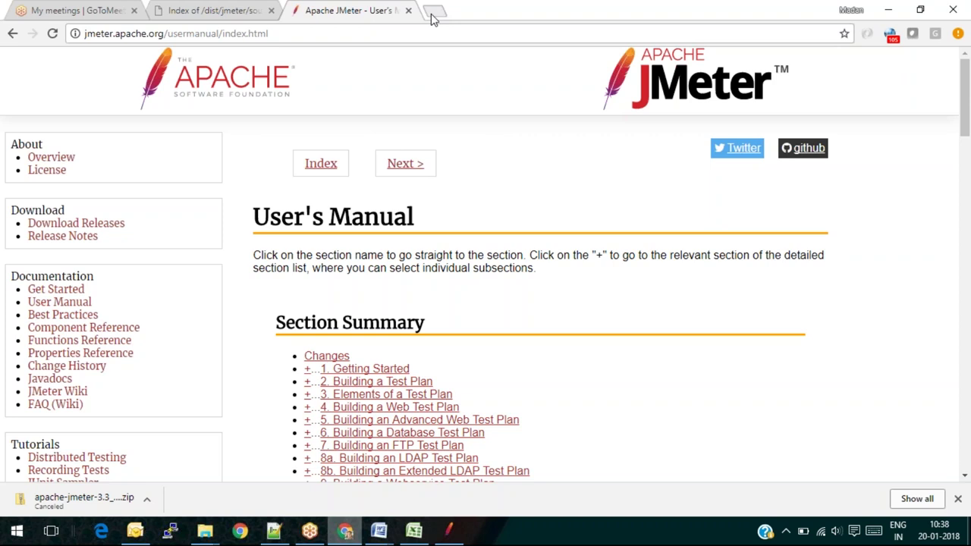
click(432, 18)
key(ctrl+v)
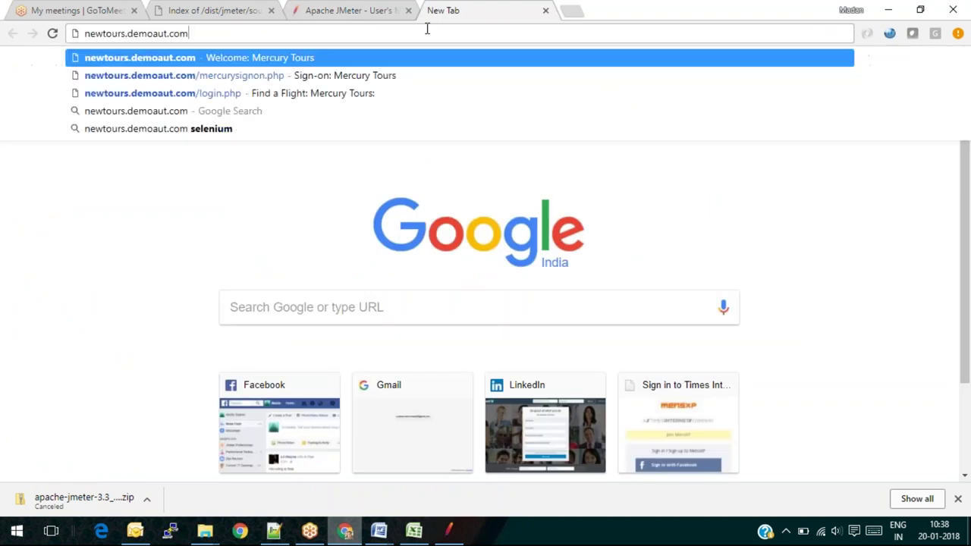
key(Return)
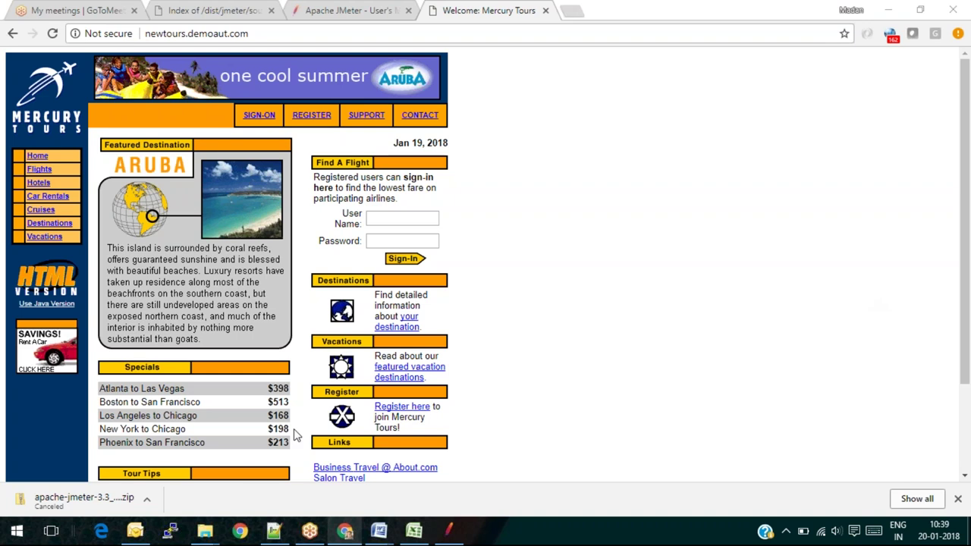
Switch to the Introduction to JMeter document in Word and highlight the line "JMeter is not a browser"
mouse_move(389, 535)
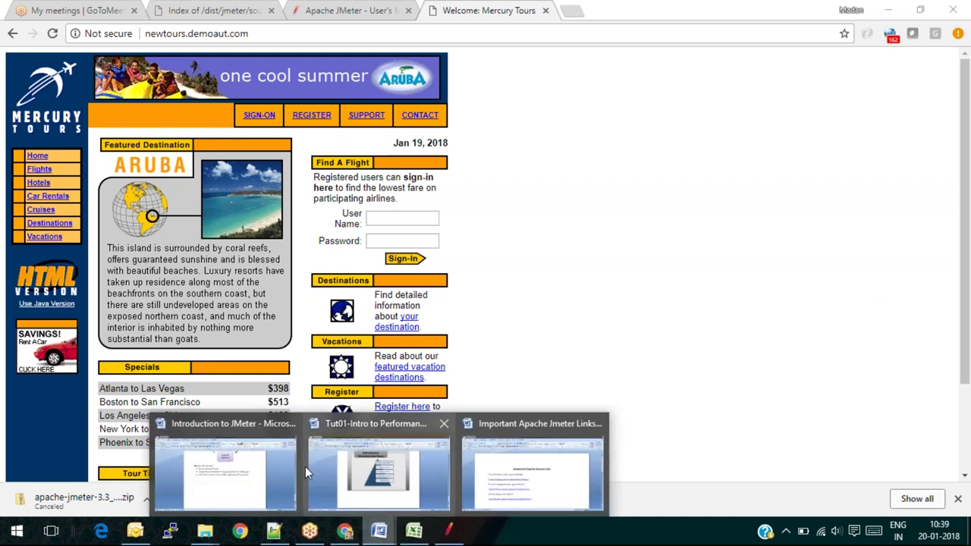
mouse_move(539, 478)
mouse_move(262, 471)
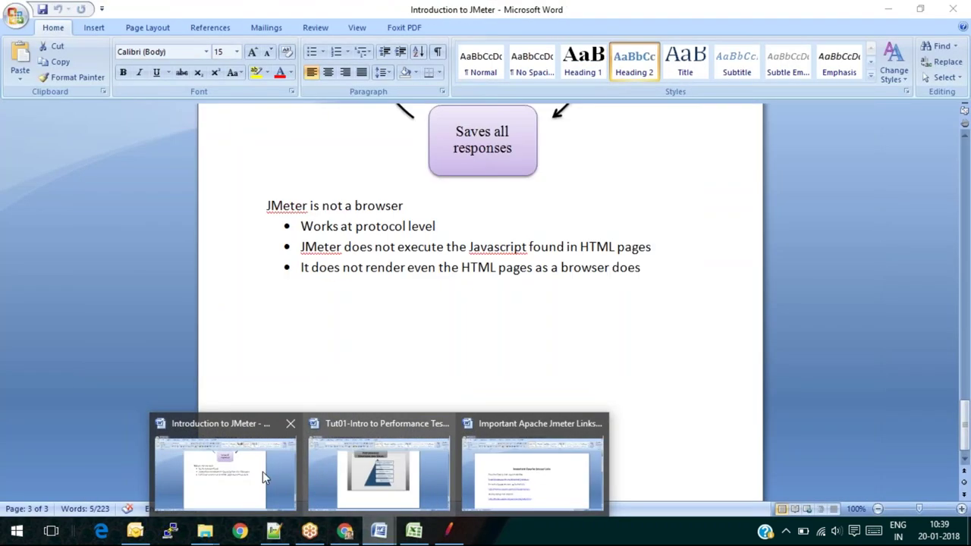
click(231, 470)
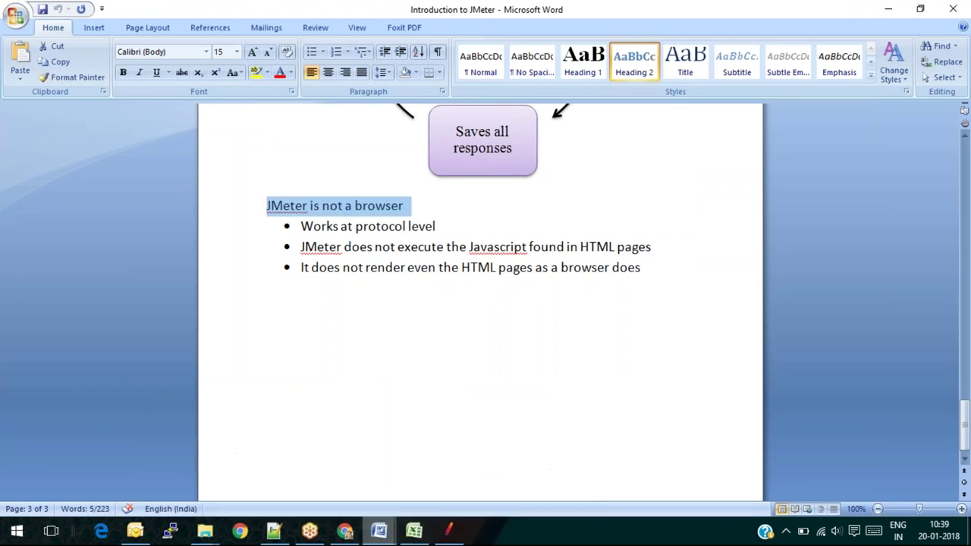
Open the recent document Jmeter_Training_Document and read the Day 1 to Day 3 course topics
click(15, 15)
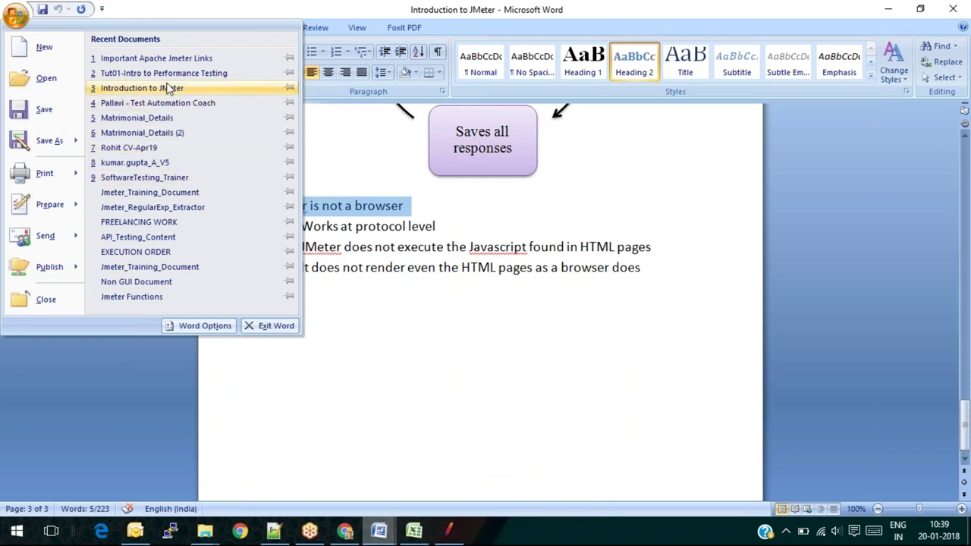
click(173, 192)
drag(966, 170, 965, 176)
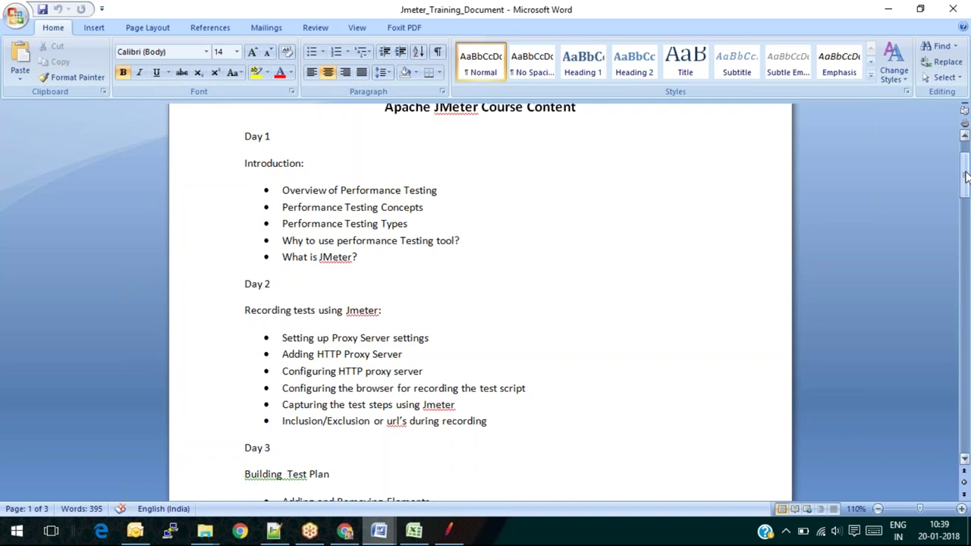
drag(966, 176, 967, 188)
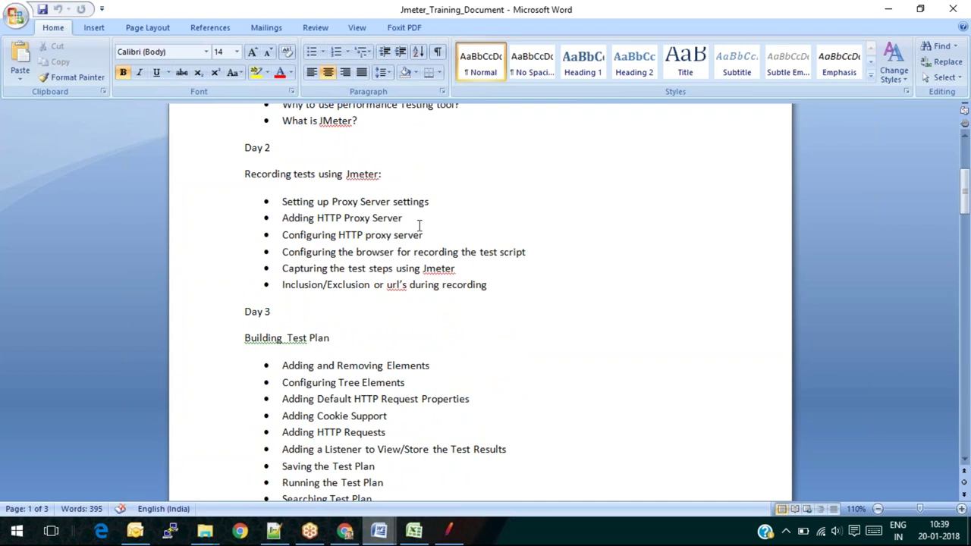
drag(964, 216, 960, 226)
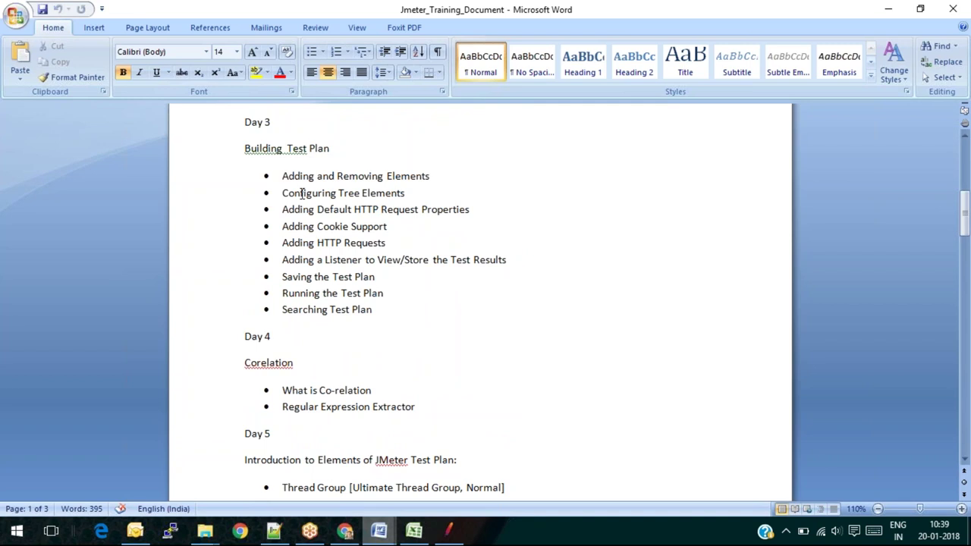
Go through the course content from the Day 3 Building Test Plan topics down to Day 8
drag(283, 176, 371, 281)
click(388, 319)
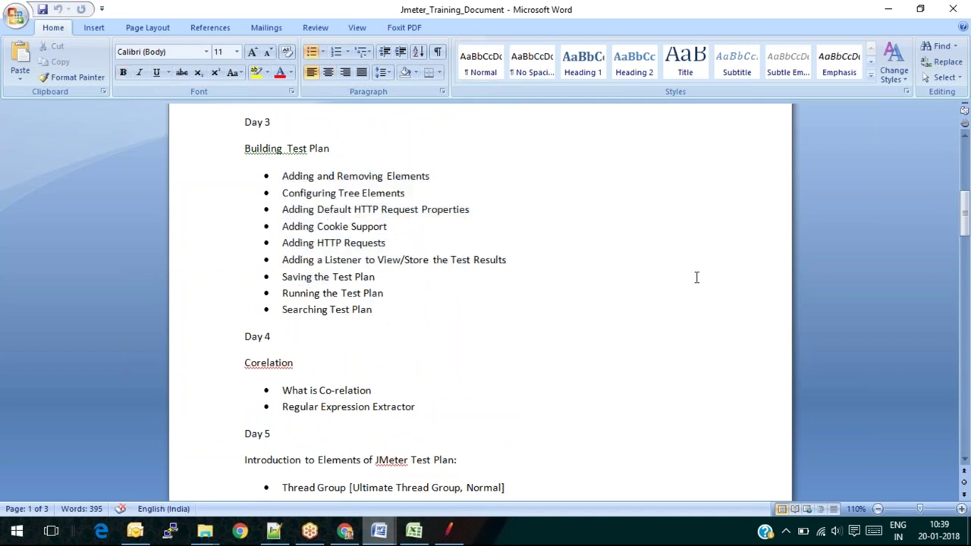
drag(966, 206, 968, 243)
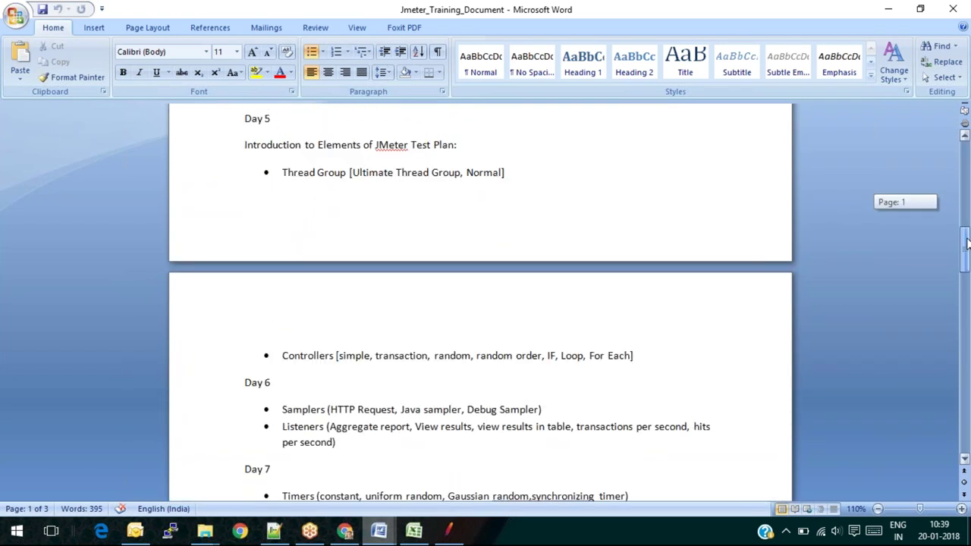
mouse_move(968, 242)
mouse_down()
mouse_move(967, 253)
mouse_move(968, 235)
mouse_move(967, 255)
mouse_up()
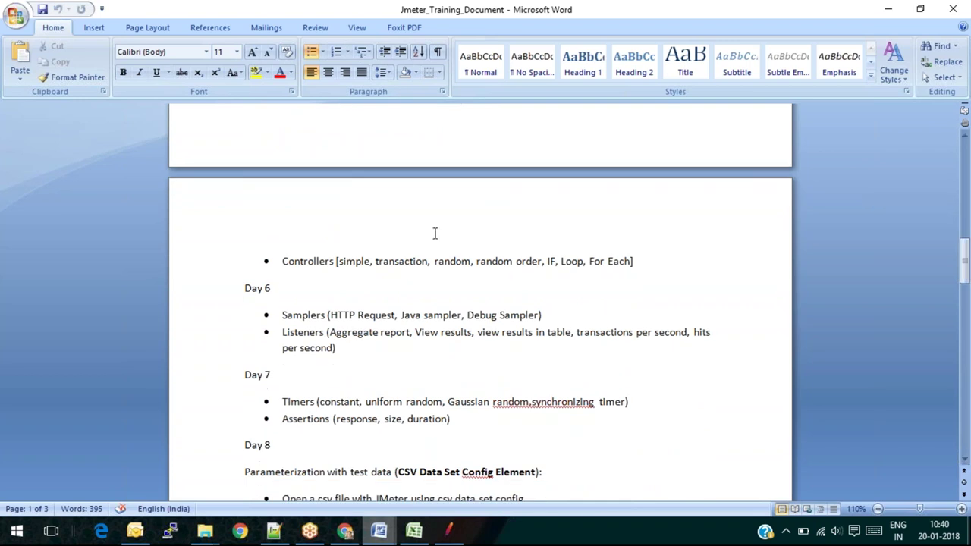
Go through the Day 6 to Day 9 course topics, highlighting the samplers, timers, assertions and Beanshell entries
drag(563, 314, 330, 315)
drag(967, 260, 964, 285)
drag(486, 235, 315, 213)
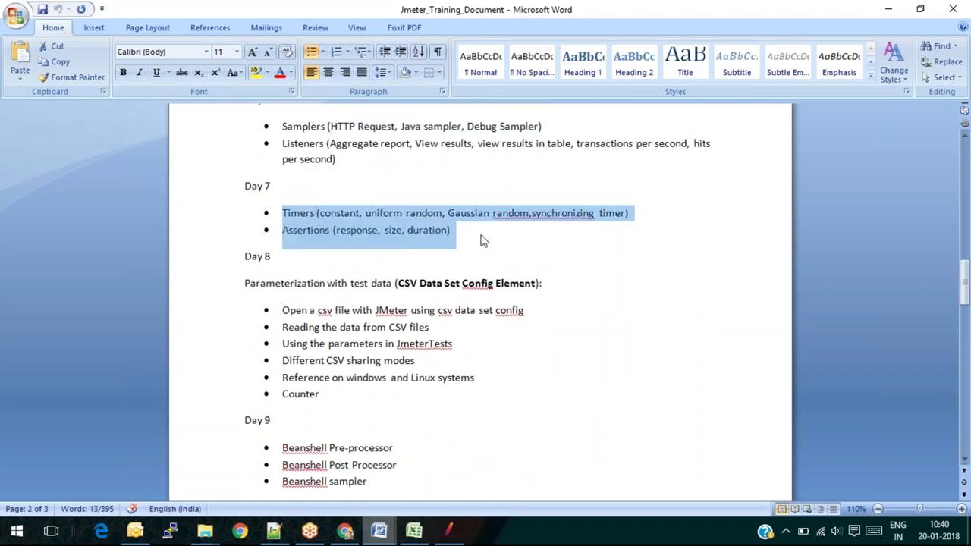
drag(965, 296, 964, 322)
drag(376, 284, 250, 234)
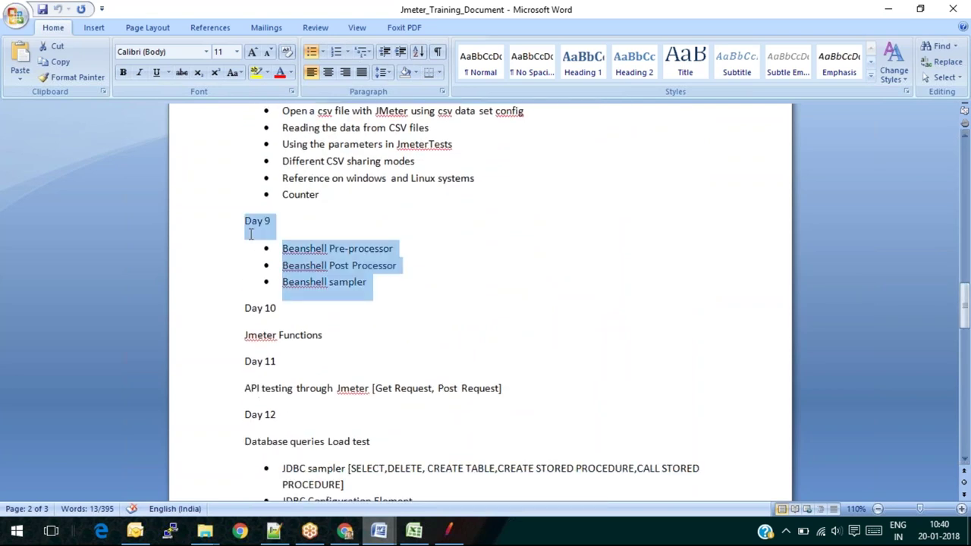
click(402, 275)
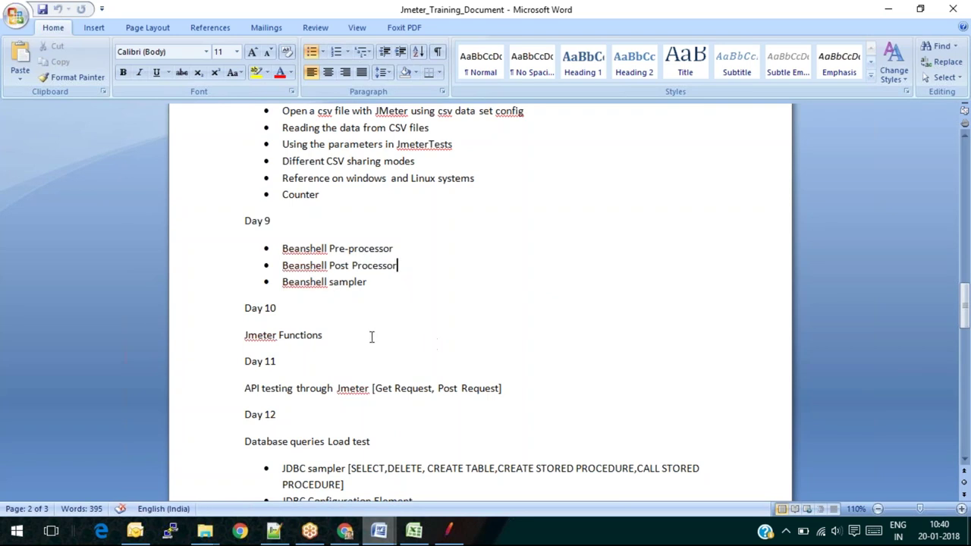
Read the Day 10 to Day 13 topics, highlighting API testing, database queries load test and the Linux and CMD commands line
drag(963, 306, 964, 331)
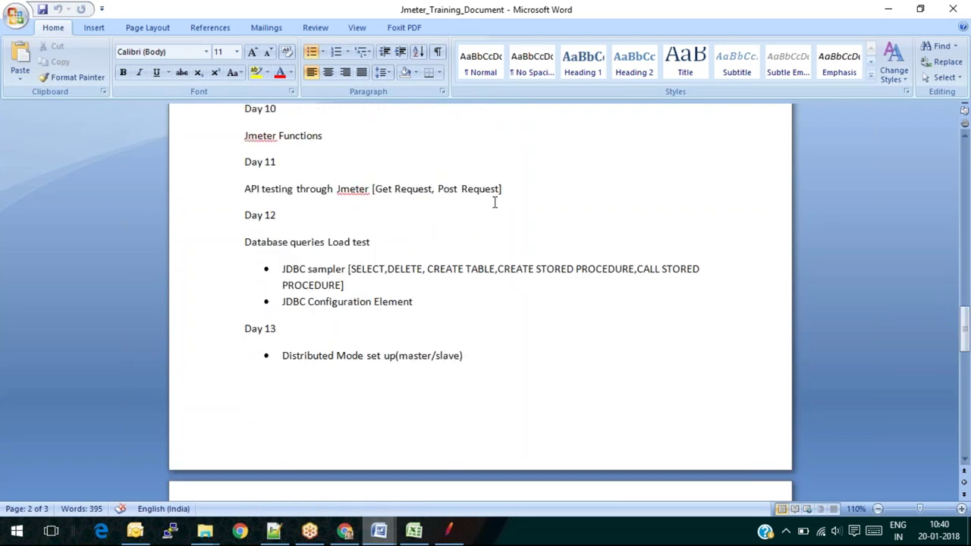
drag(513, 194, 461, 190)
click(181, 186)
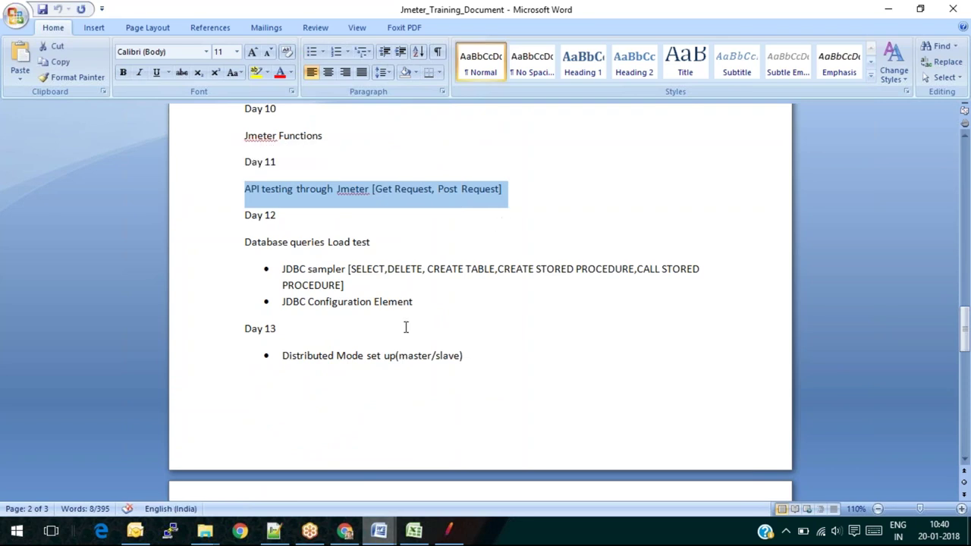
drag(429, 299, 260, 247)
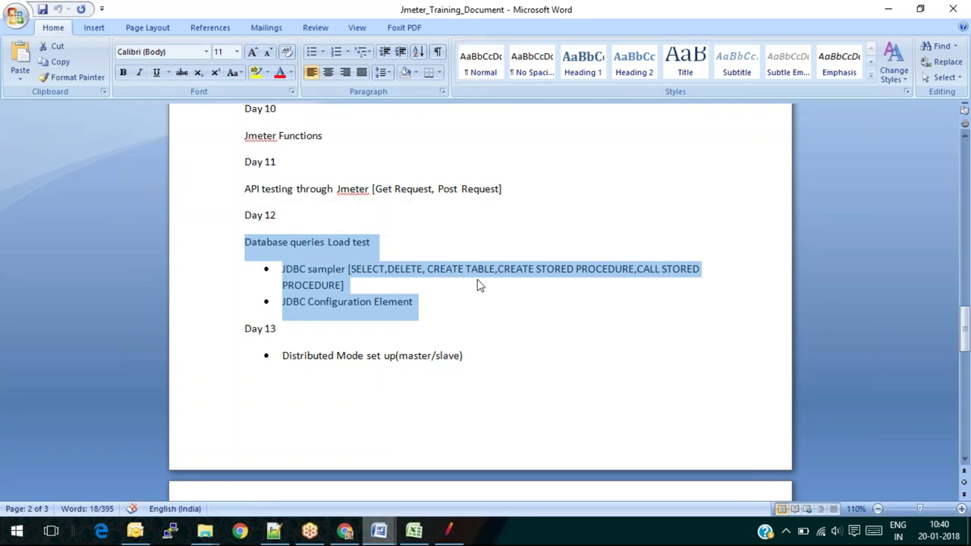
drag(963, 328, 965, 349)
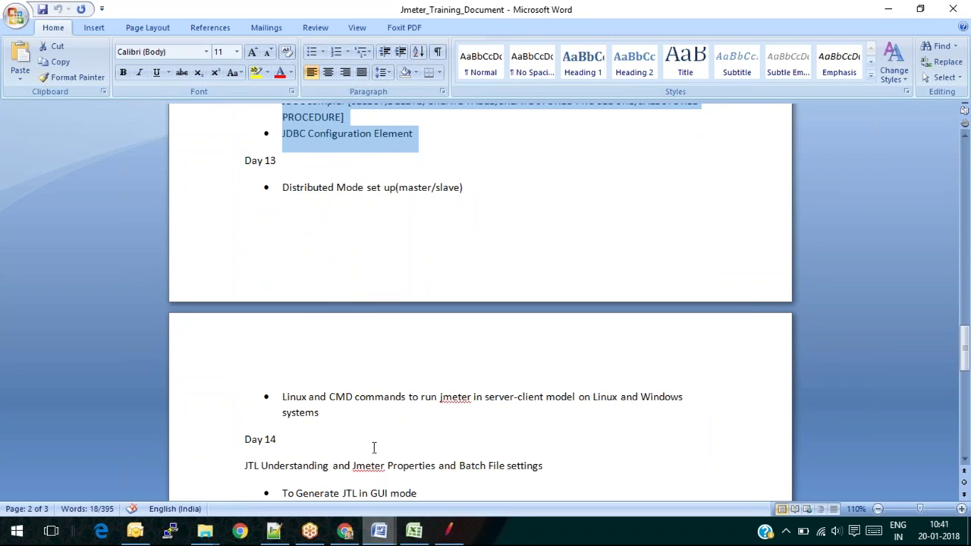
drag(342, 407, 308, 402)
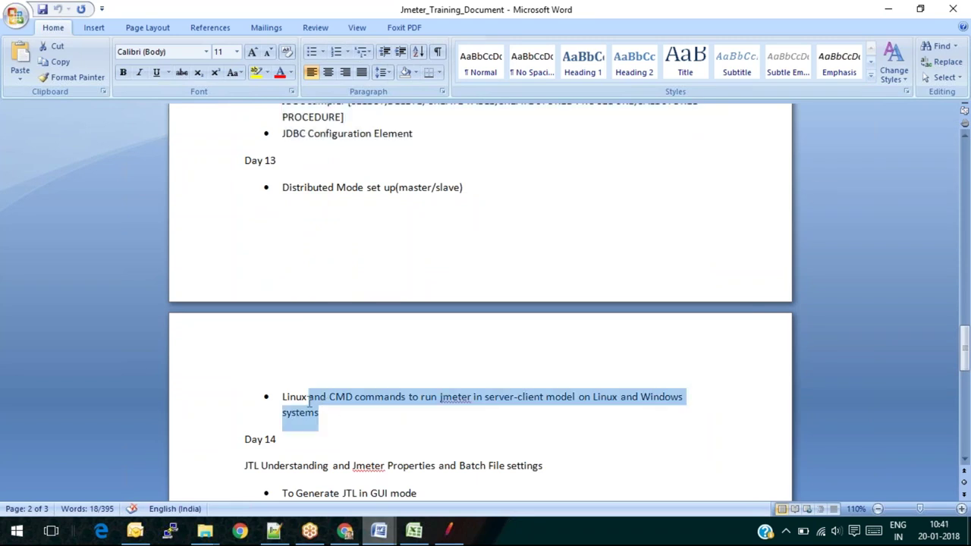
click(403, 408)
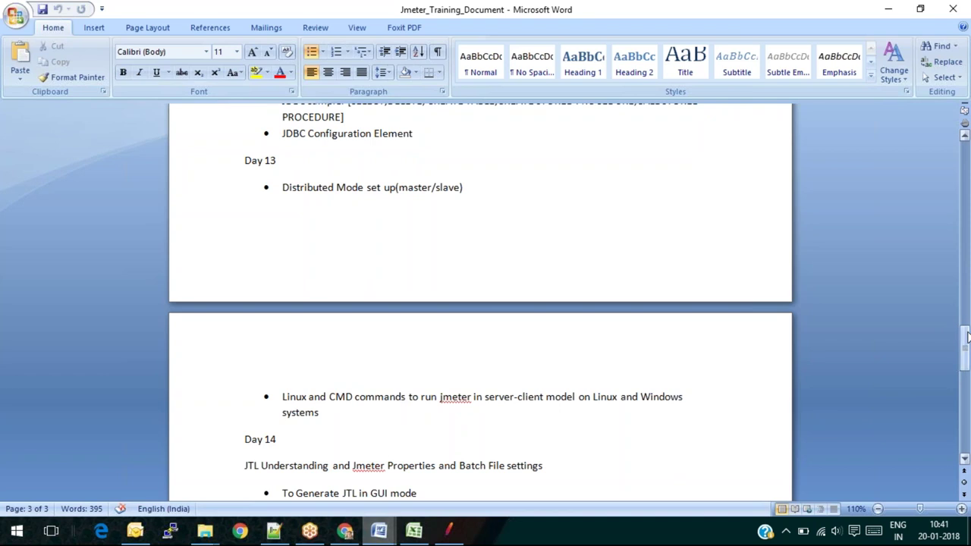
Highlight the Day 14 topics on JTL understanding, Jmeter properties and batch file settings
drag(965, 343, 965, 384)
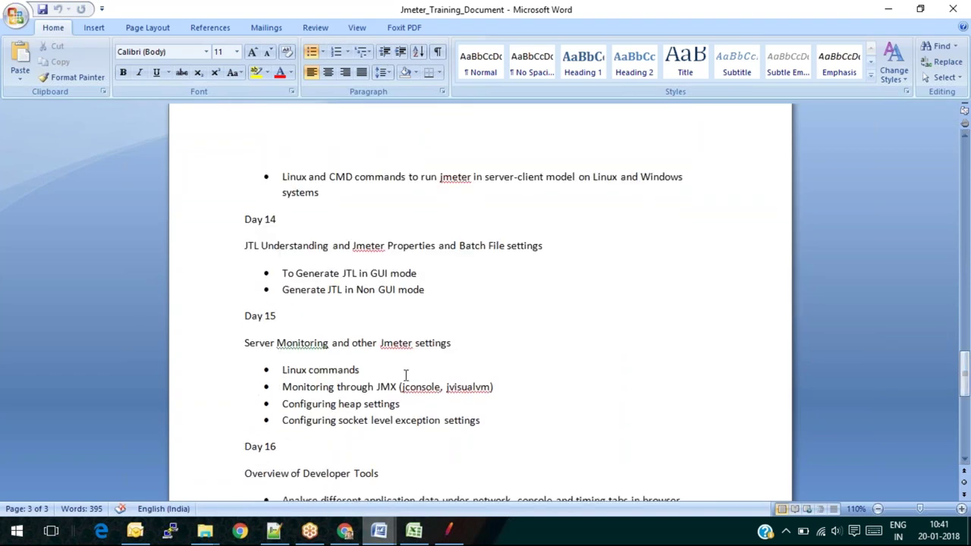
drag(447, 293, 237, 245)
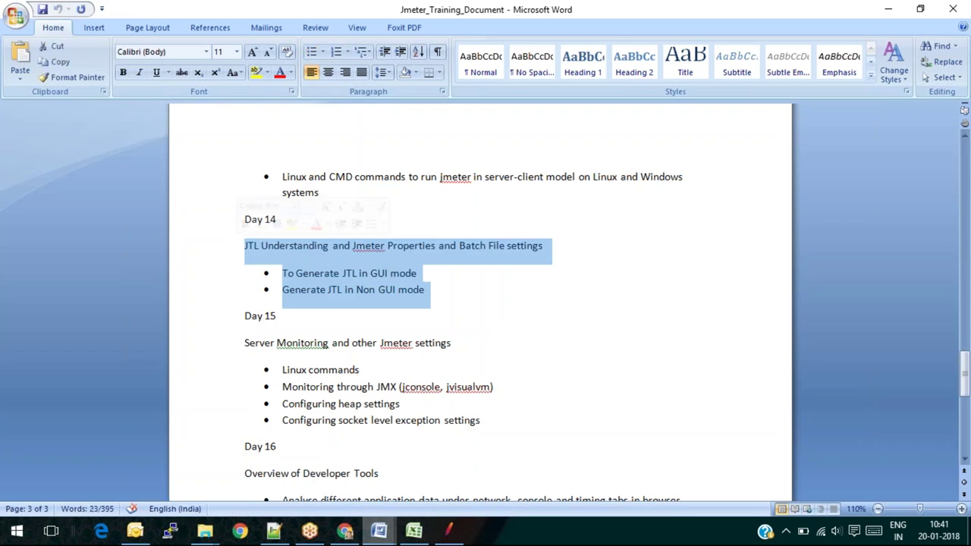
click(343, 275)
drag(451, 288, 258, 257)
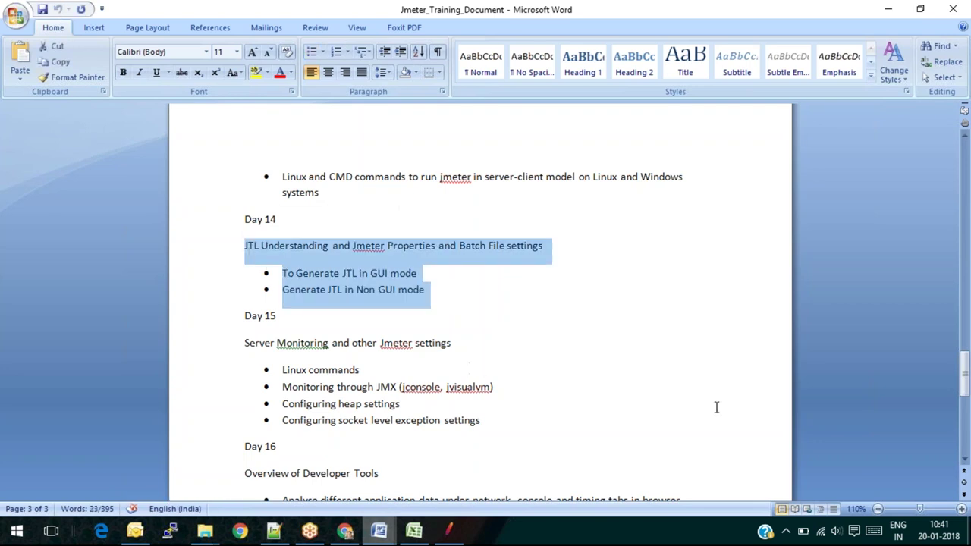
Go through the Day 15 server monitoring and Jmeter settings topics and the Day 16 overview of developer tools
drag(966, 362, 966, 386)
drag(491, 231, 251, 140)
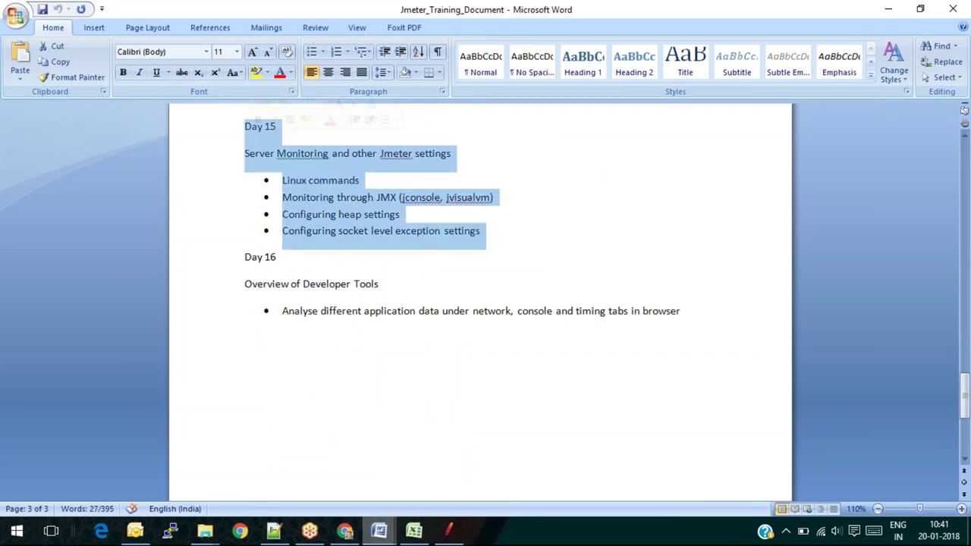
click(292, 153)
drag(496, 229, 254, 110)
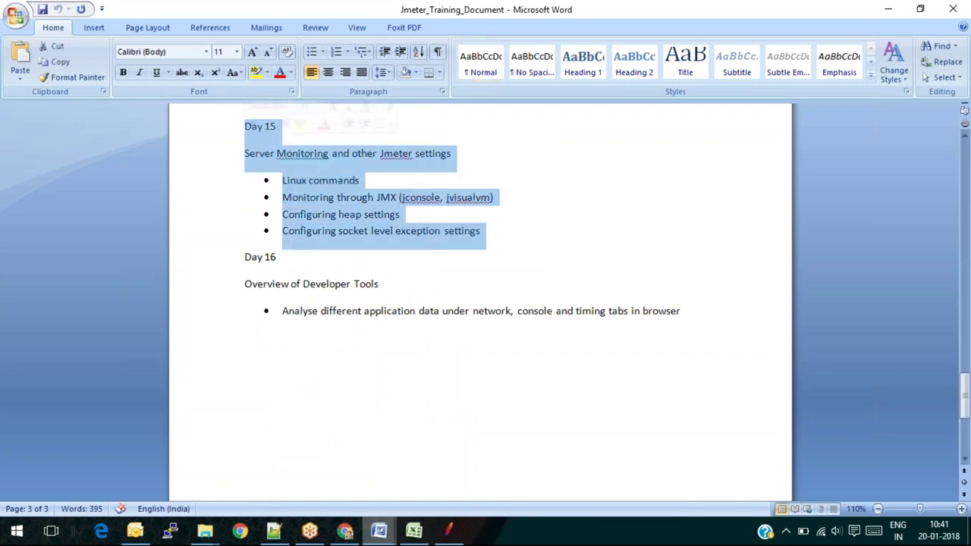
click(315, 182)
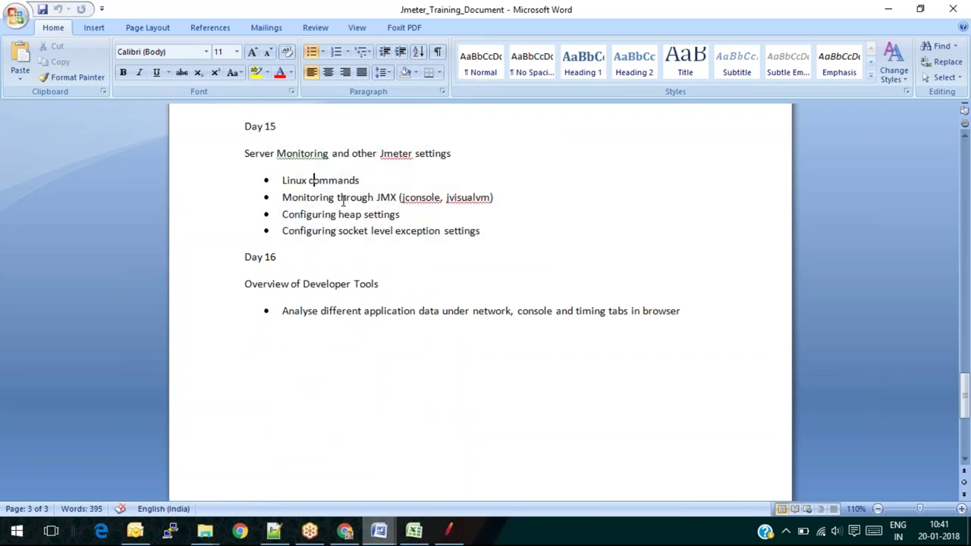
drag(363, 197, 395, 198)
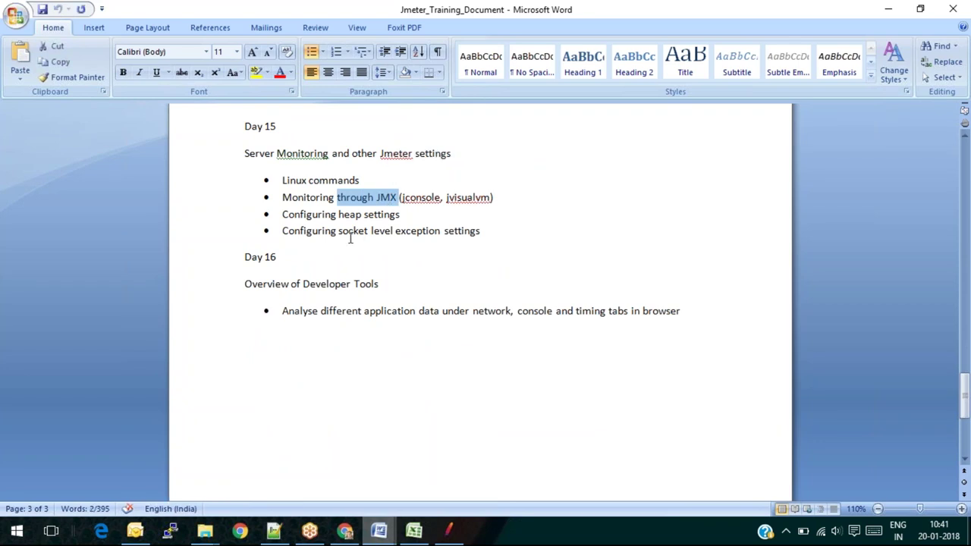
drag(485, 240, 250, 141)
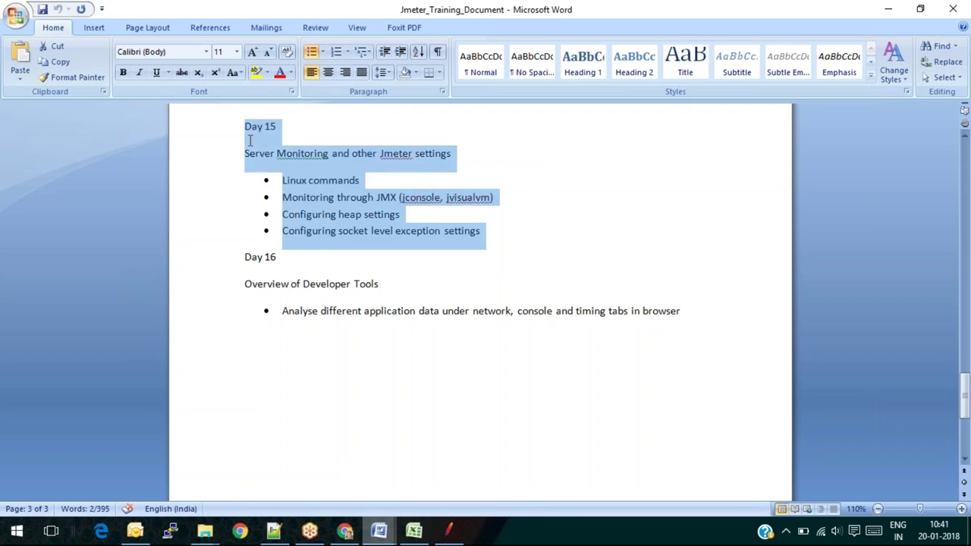
click(368, 236)
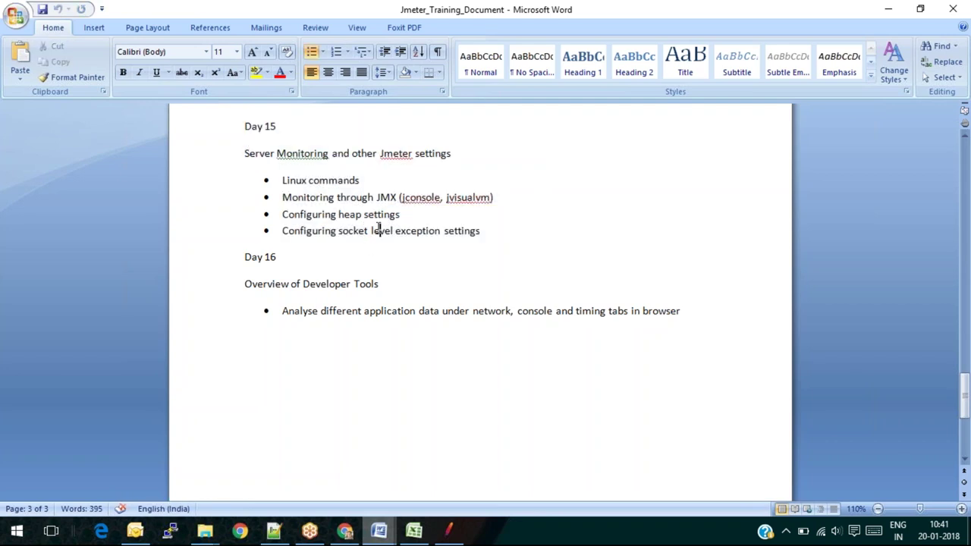
drag(353, 230, 480, 230)
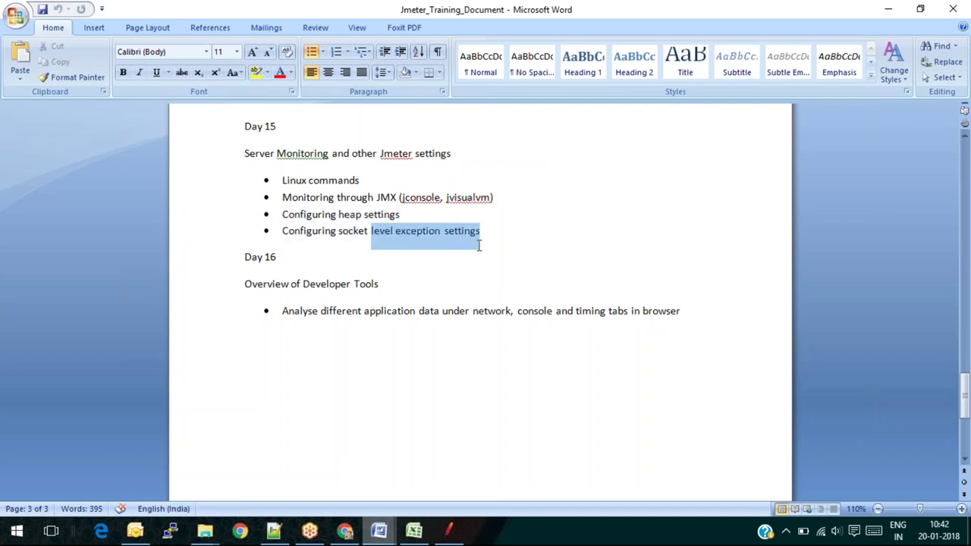
click(410, 258)
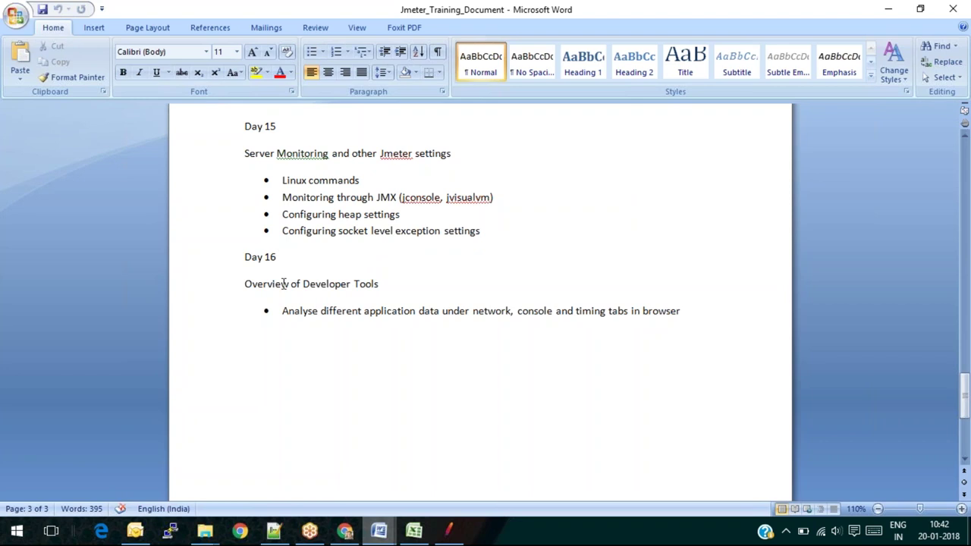
drag(243, 283, 493, 318)
click(489, 326)
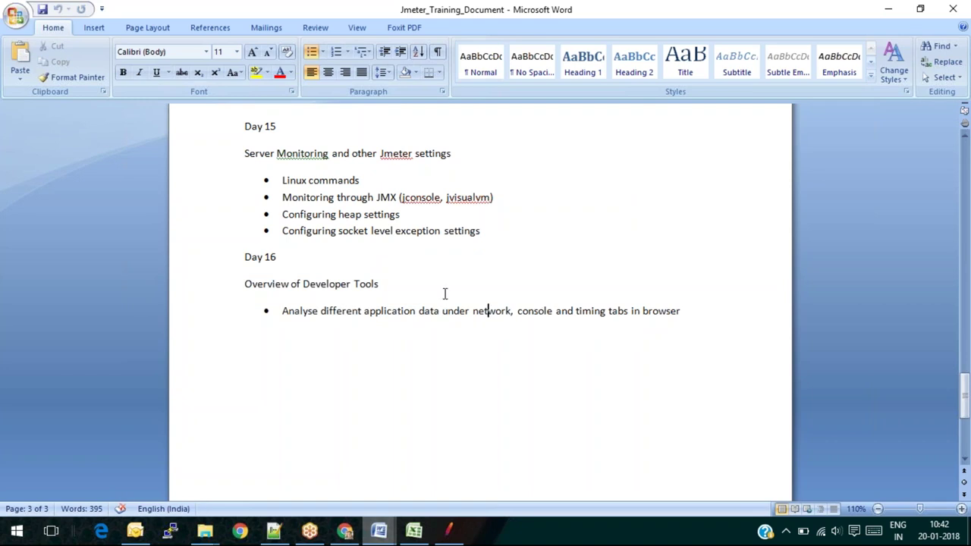
Return to the beginning of the document and highlight the title "Apache JMeter Course Content"
drag(968, 388, 966, 149)
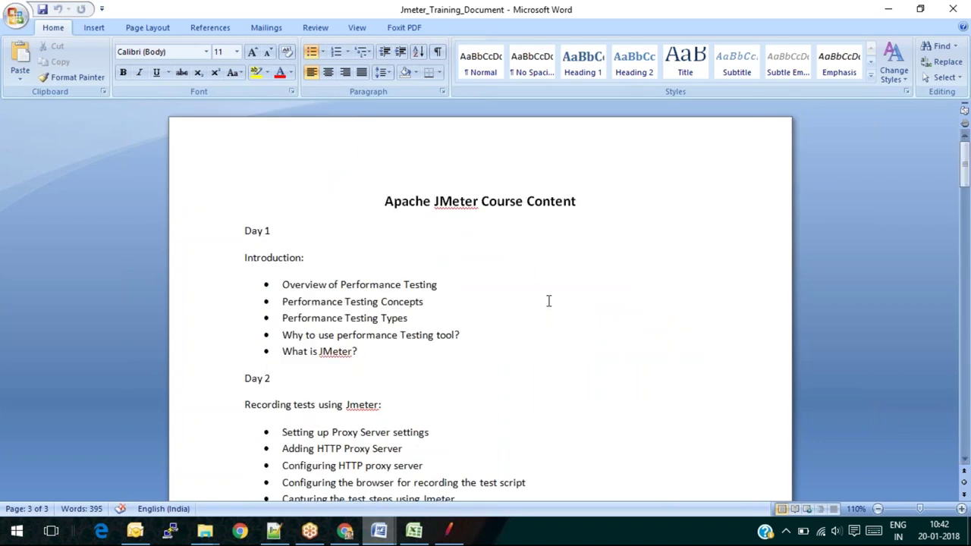
drag(577, 200, 403, 187)
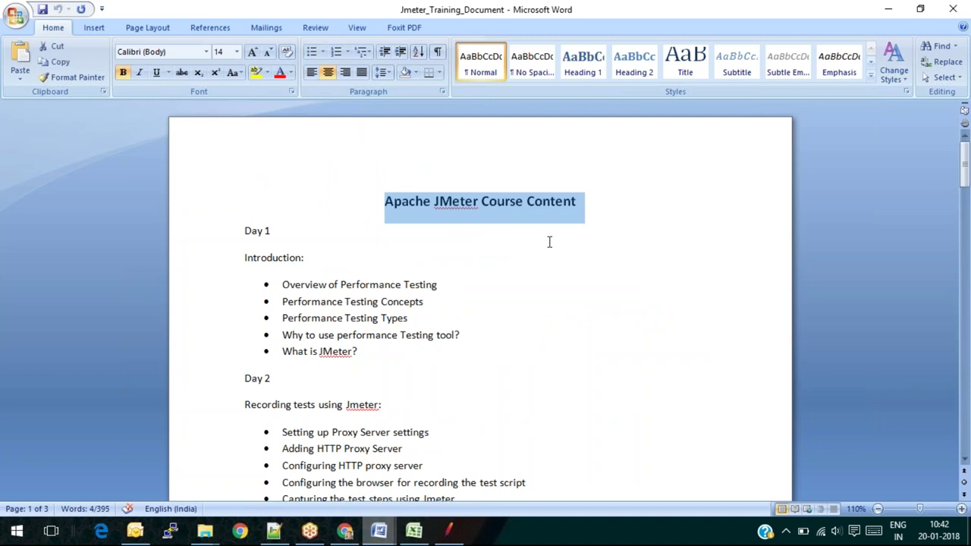
mouse_move(966, 155)
mouse_down()
mouse_move(967, 391)
mouse_move(965, 156)
mouse_up()
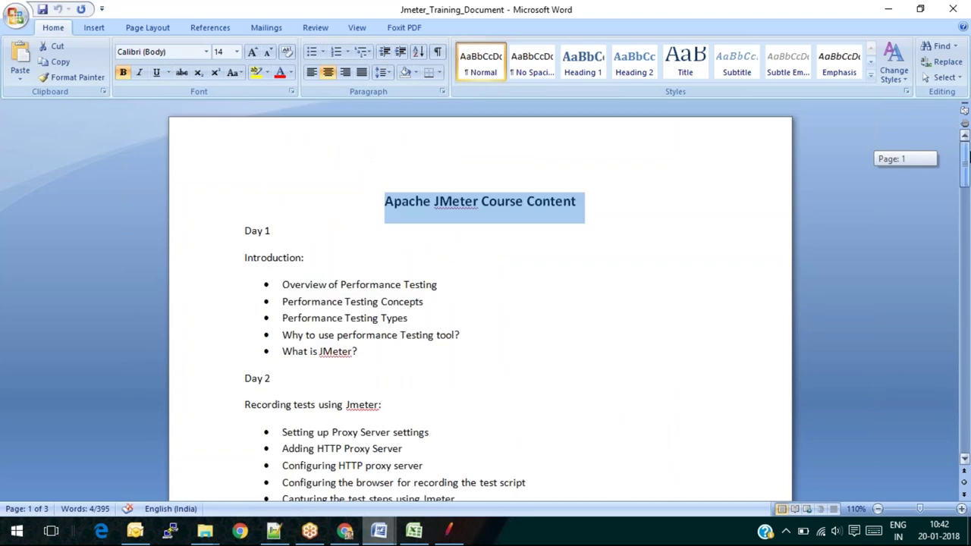
mouse_move(966, 155)
mouse_down()
mouse_move(966, 186)
mouse_move(967, 158)
mouse_up()
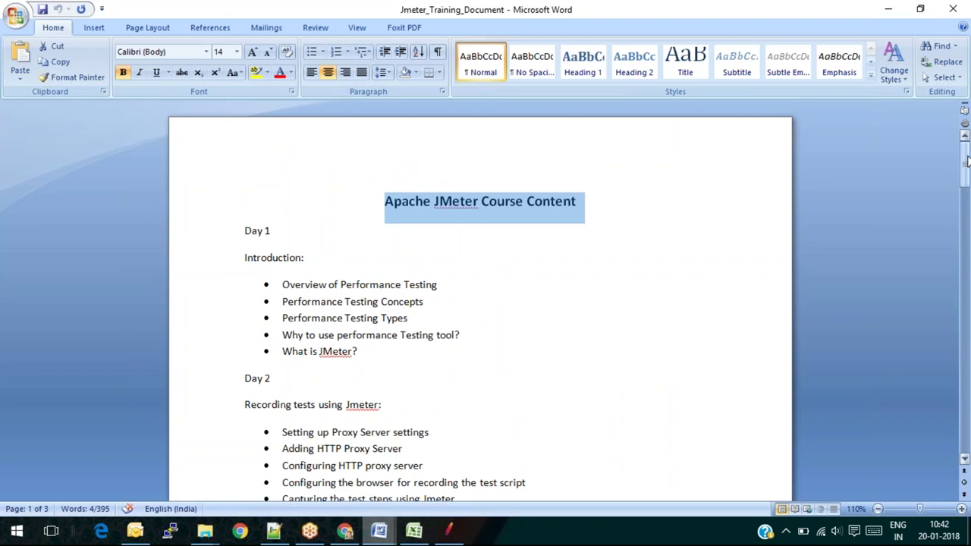
mouse_move(968, 158)
mouse_down()
mouse_move(969, 370)
mouse_move(968, 152)
mouse_up()
click(867, 173)
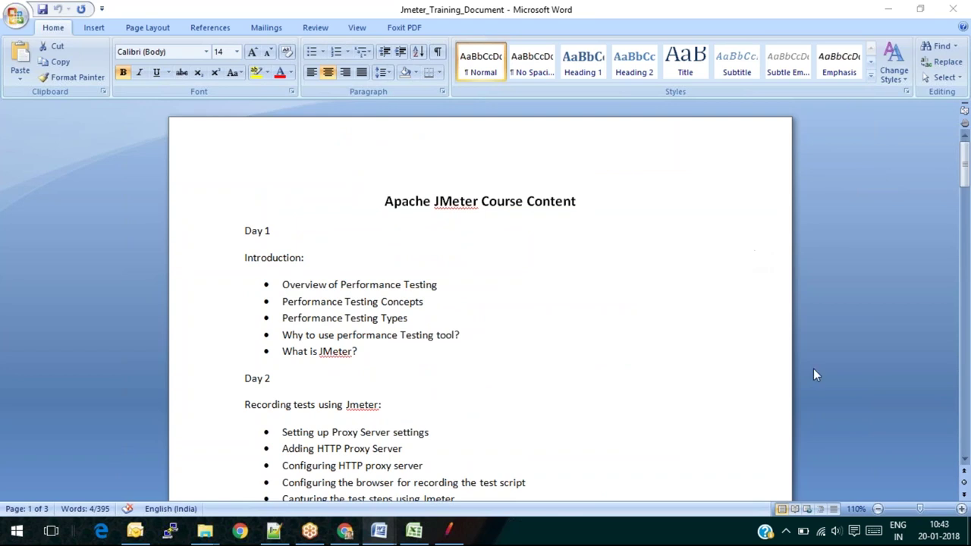
Raise the headphone volume to 18 and close the volume control
click(836, 531)
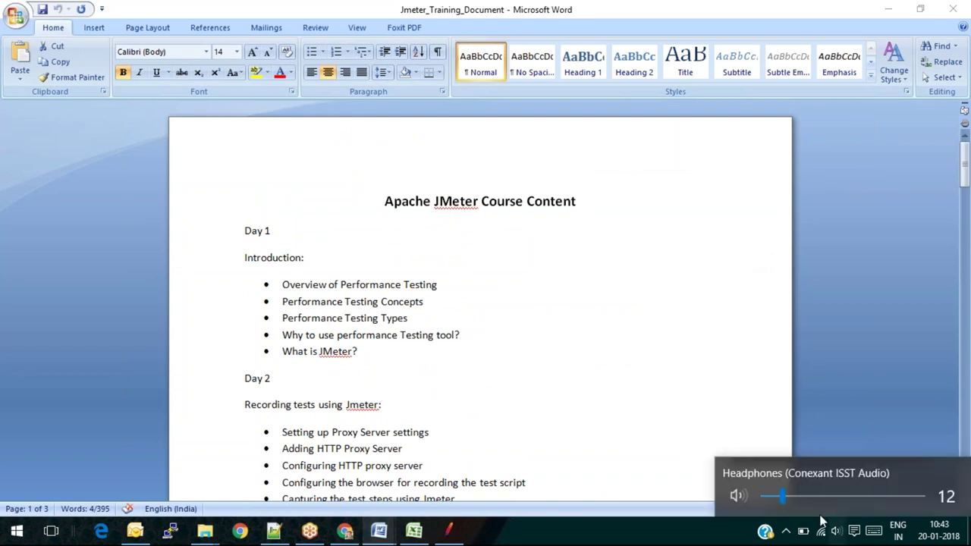
click(789, 495)
drag(789, 494, 793, 497)
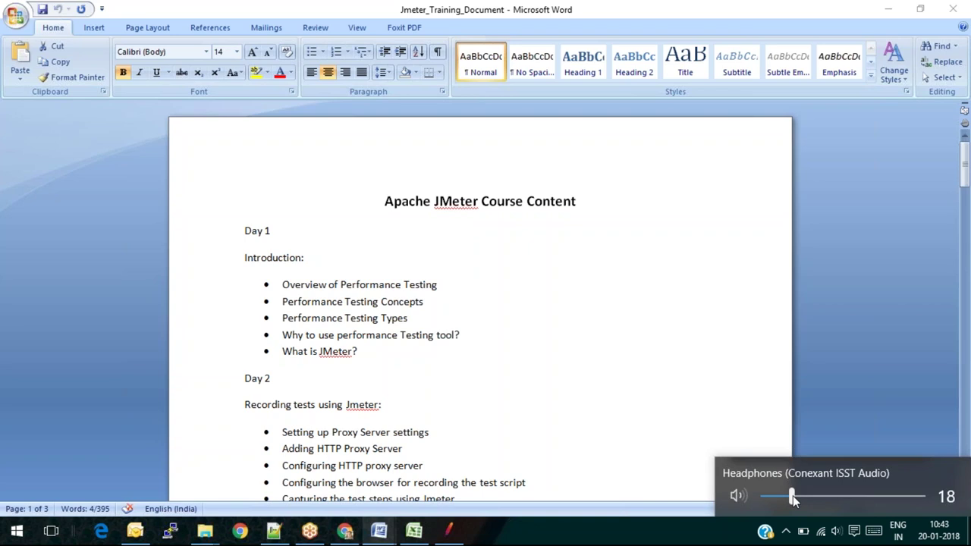
click(721, 536)
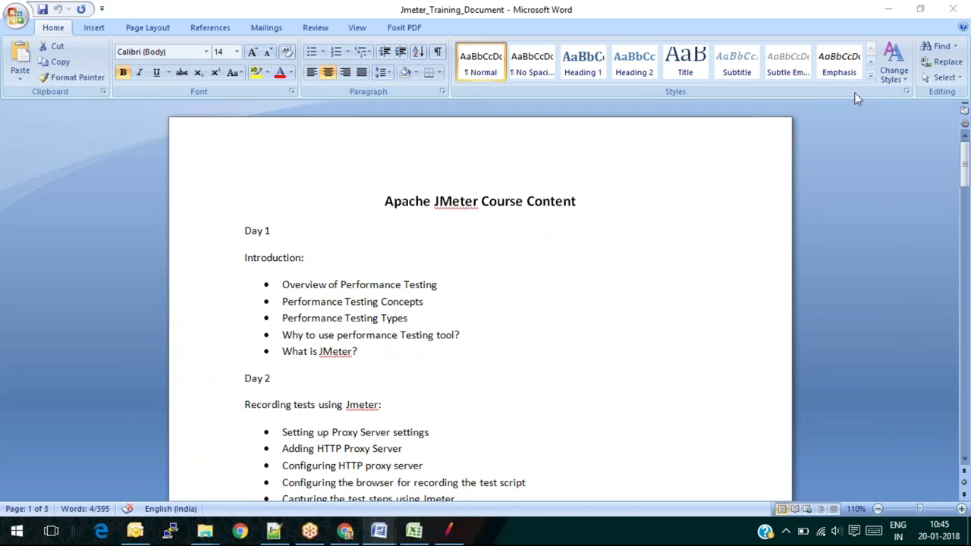
Highlight the controller types listed under the Day 5 test plan elements, and switch to Apache JMeter with newtours_webapp.jmx
key(shift+Down)
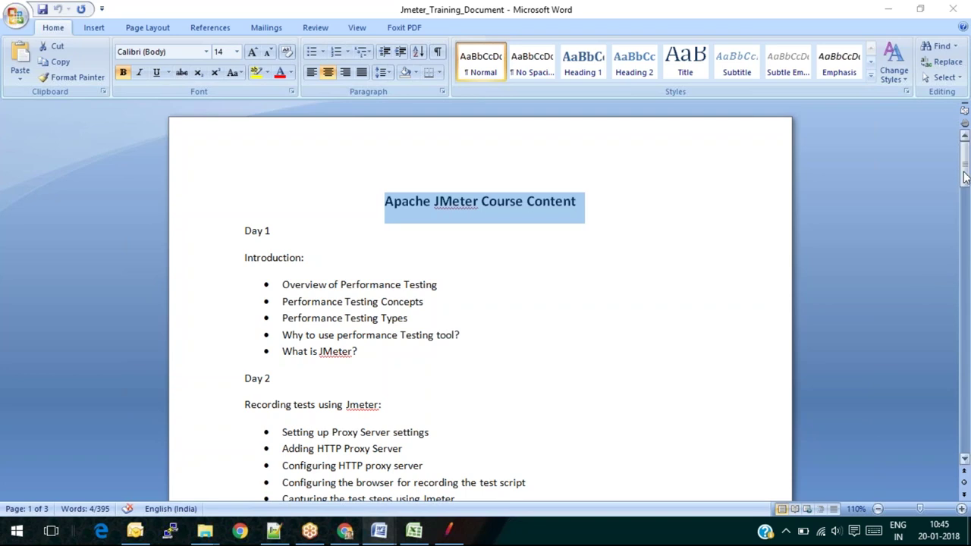
drag(965, 171, 968, 222)
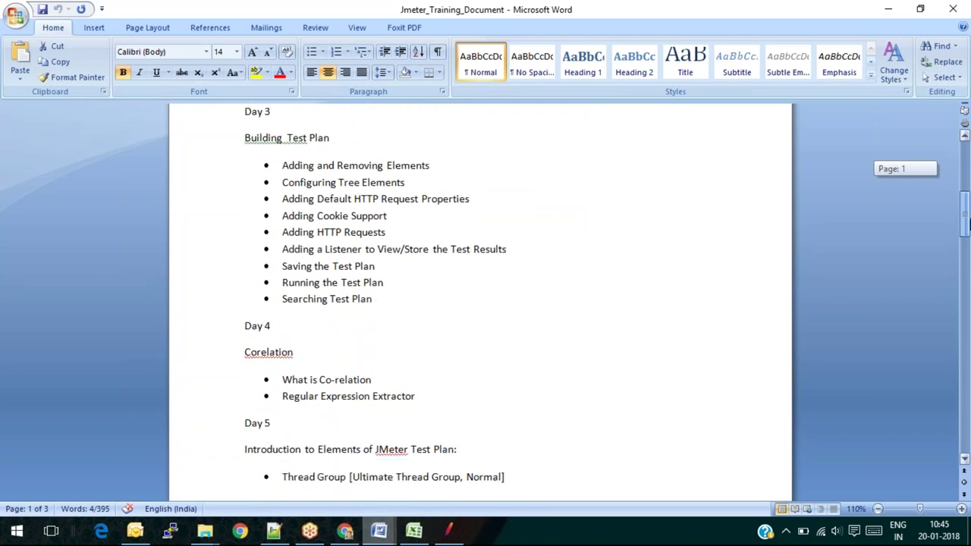
drag(968, 223, 968, 260)
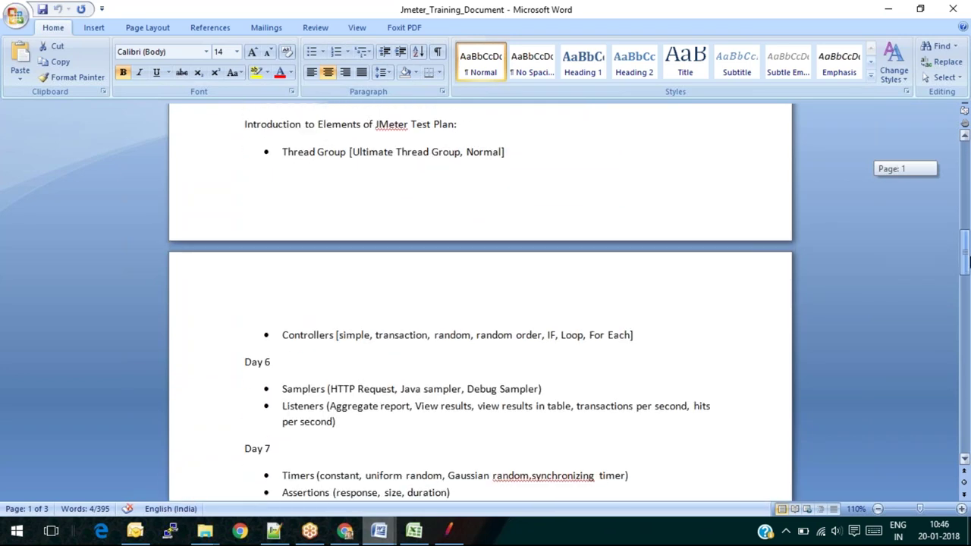
drag(968, 259, 968, 260)
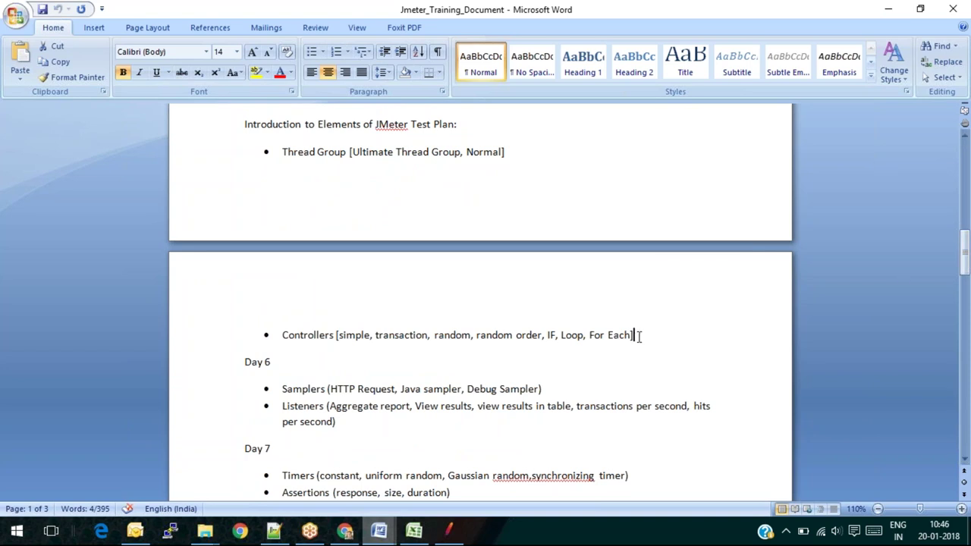
drag(634, 335, 422, 335)
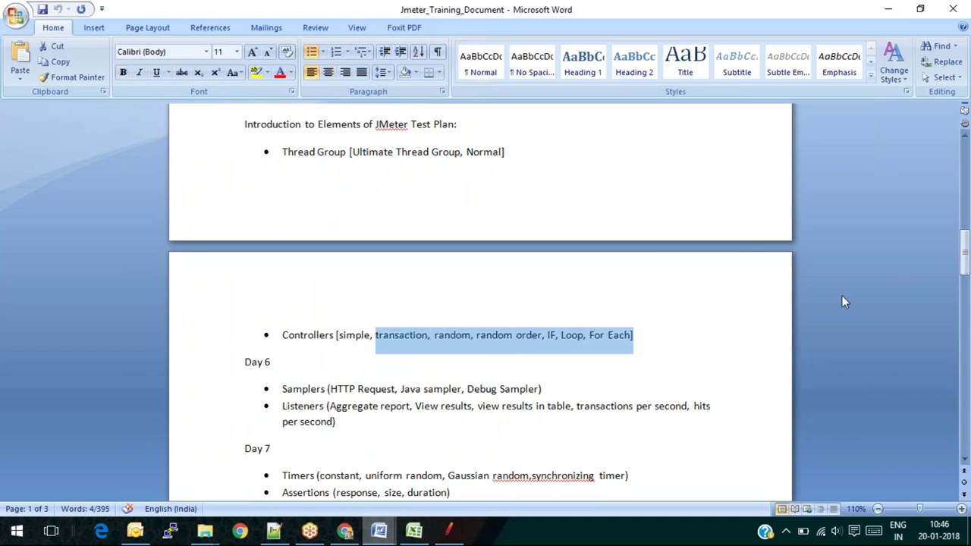
click(449, 531)
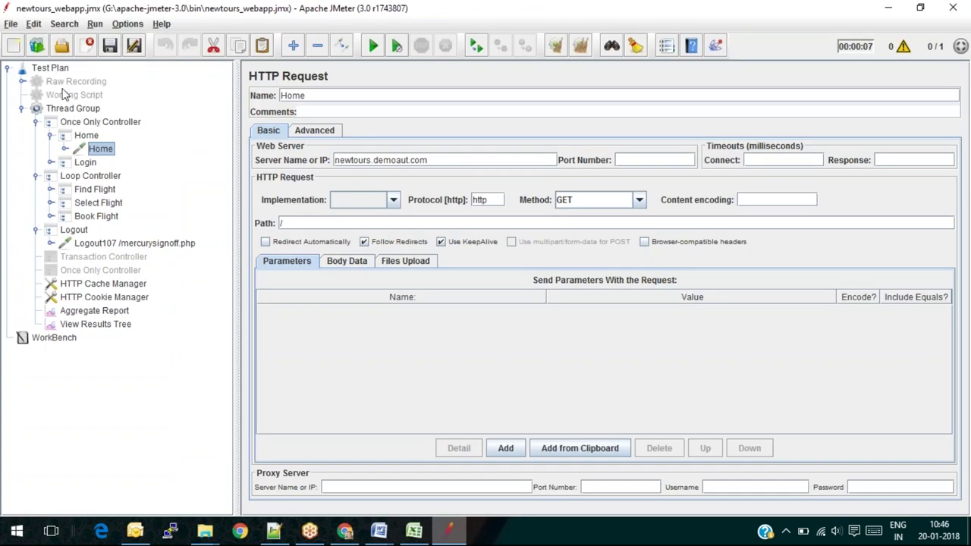
Collapse the Home transaction and review the Thread Group and its first Once Only Controller with the Home and Login transactions
click(50, 135)
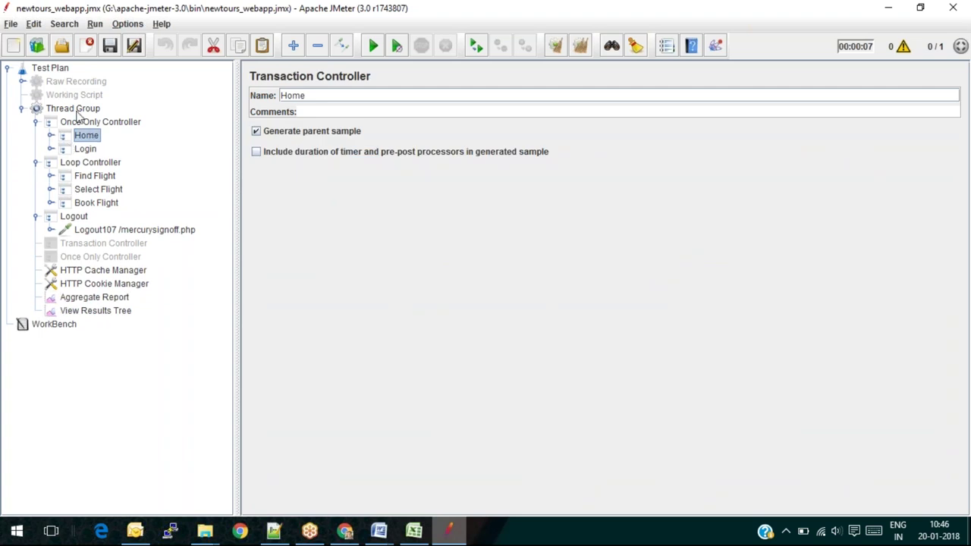
click(74, 111)
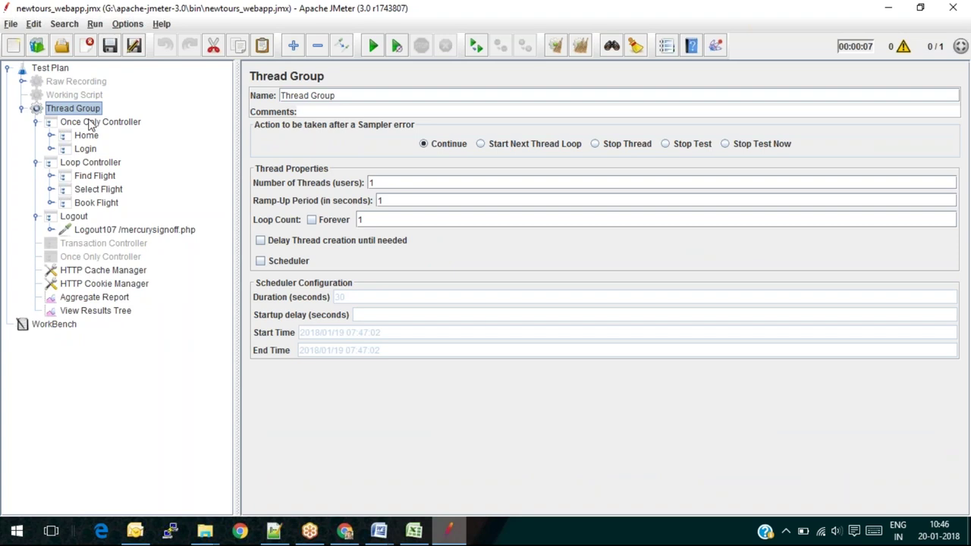
click(91, 123)
click(86, 136)
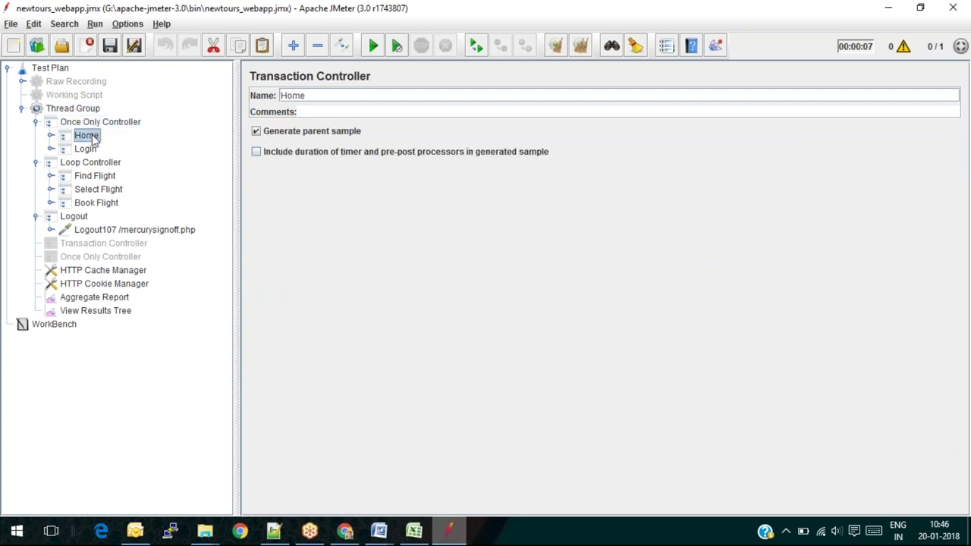
click(86, 150)
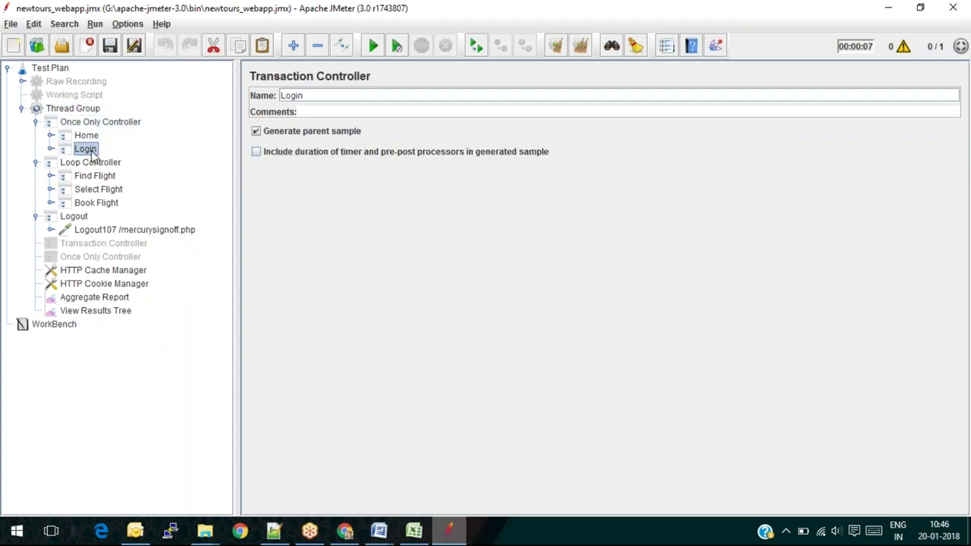
Review the Loop Controller and its Find Flight, Select Flight and Book Flight transactions
click(36, 165)
click(36, 165)
click(91, 163)
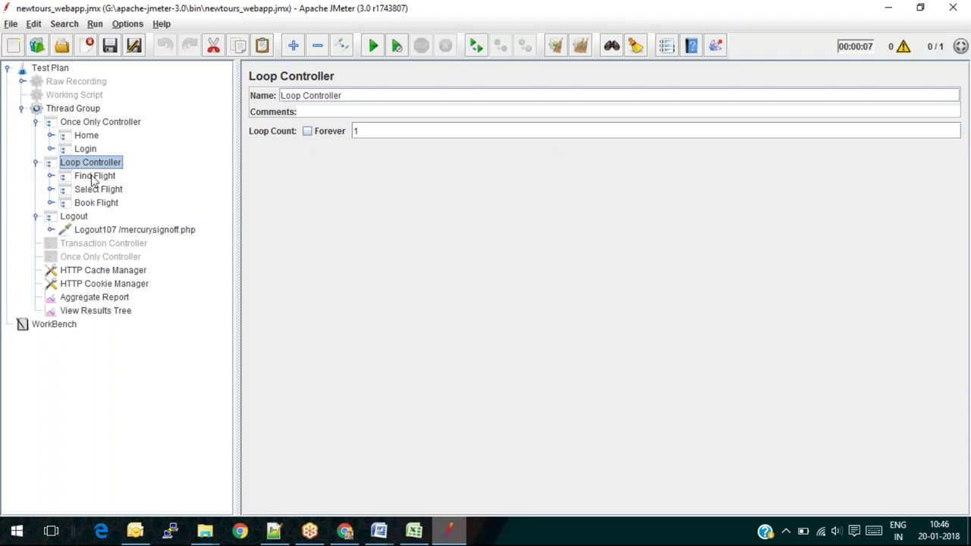
click(95, 177)
click(101, 162)
click(101, 178)
click(100, 190)
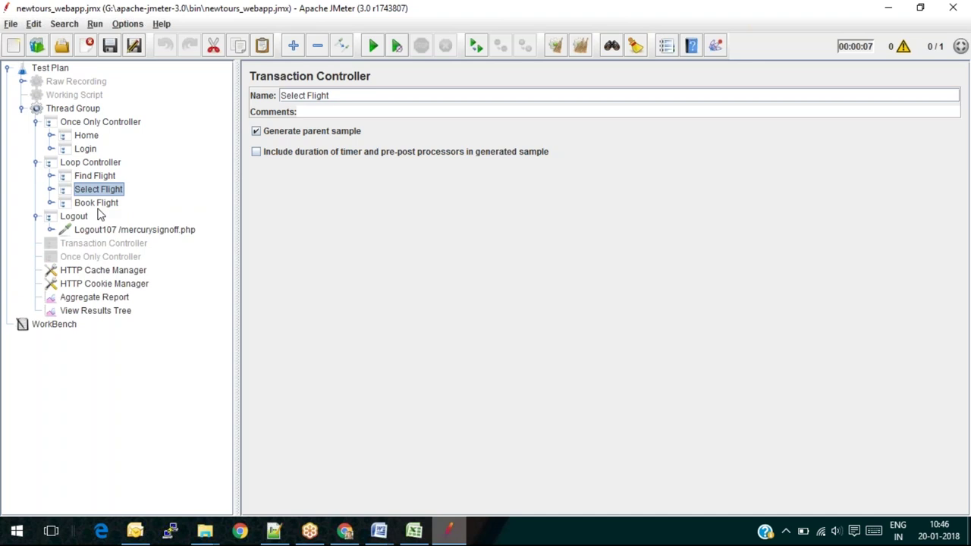
click(97, 203)
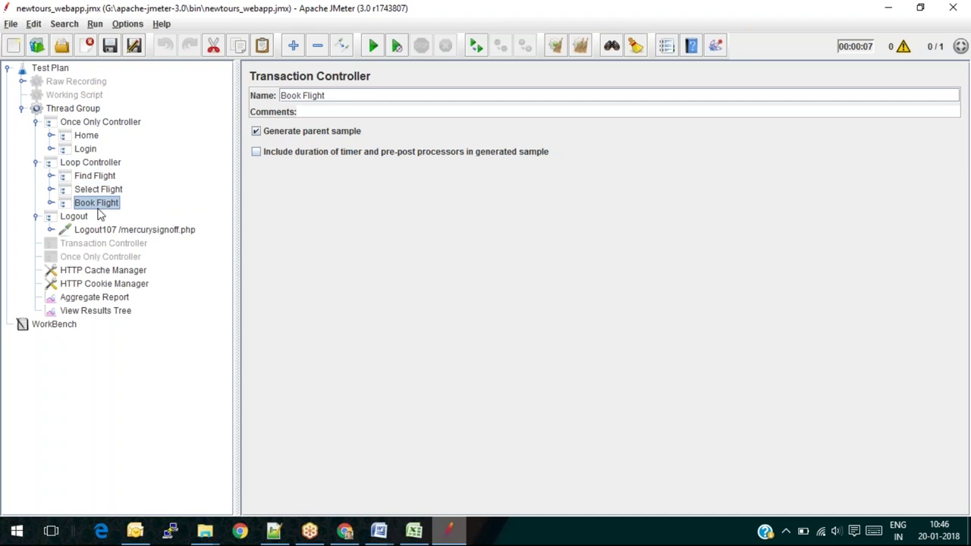
Set the Loop Controller's loop count to Forever
click(89, 163)
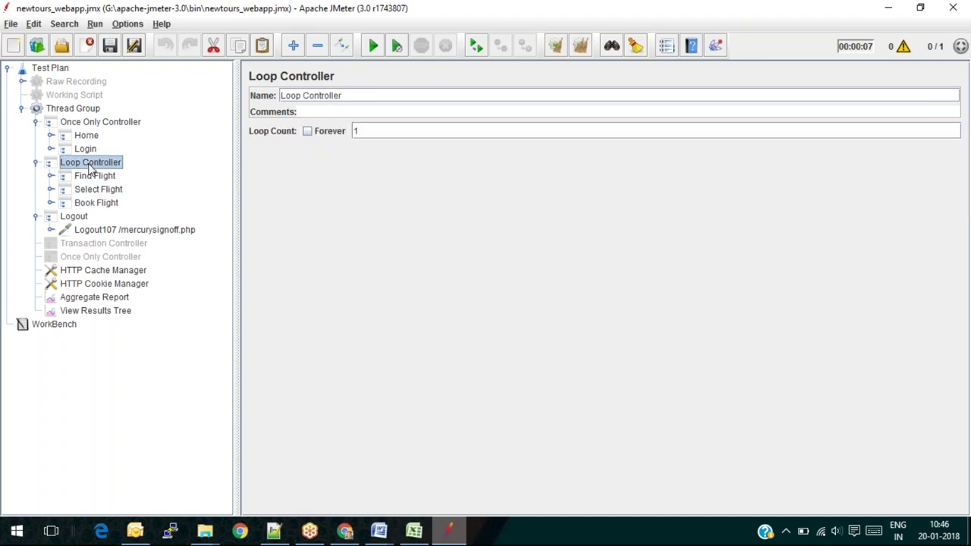
click(307, 131)
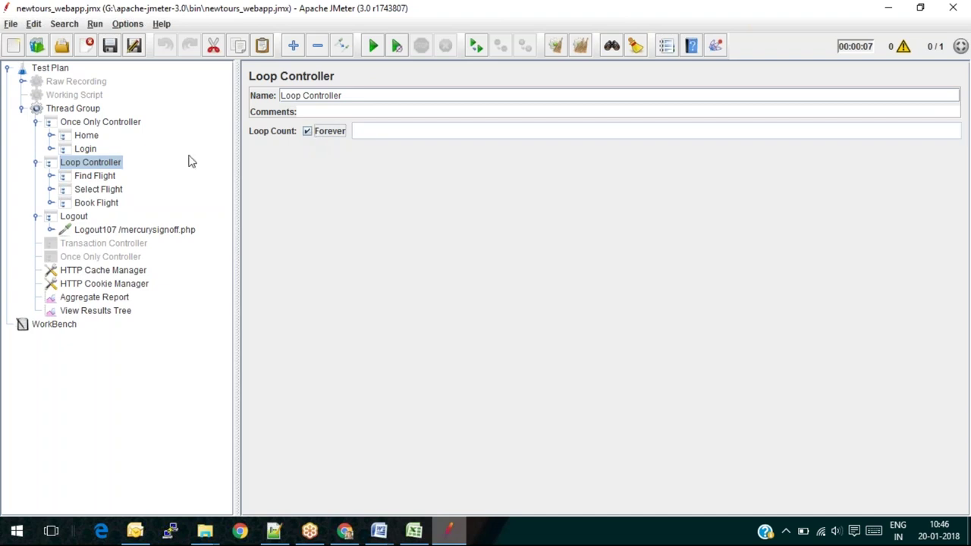
click(100, 165)
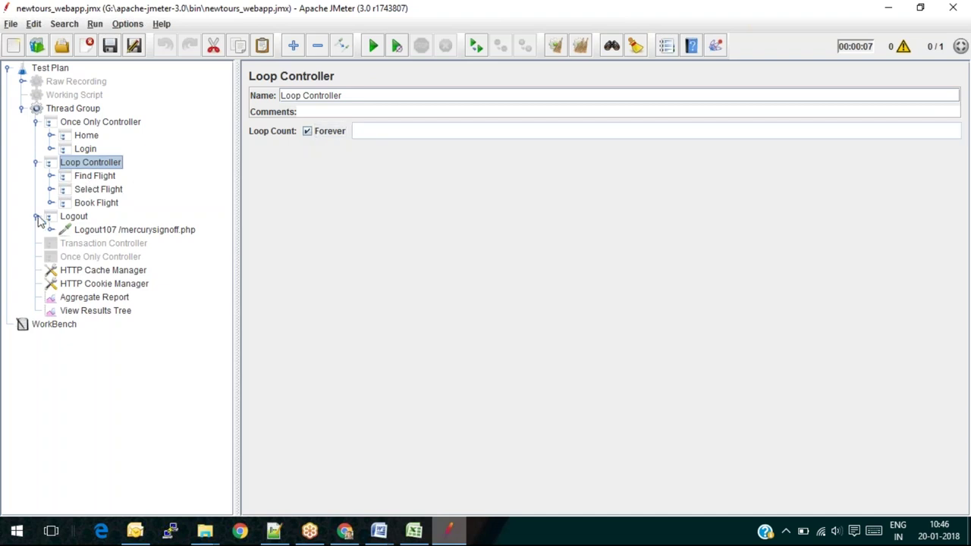
Move the Logout transaction into the disabled Once Only Controller below the Loop Controller and enable that controller
click(37, 217)
click(39, 218)
click(71, 220)
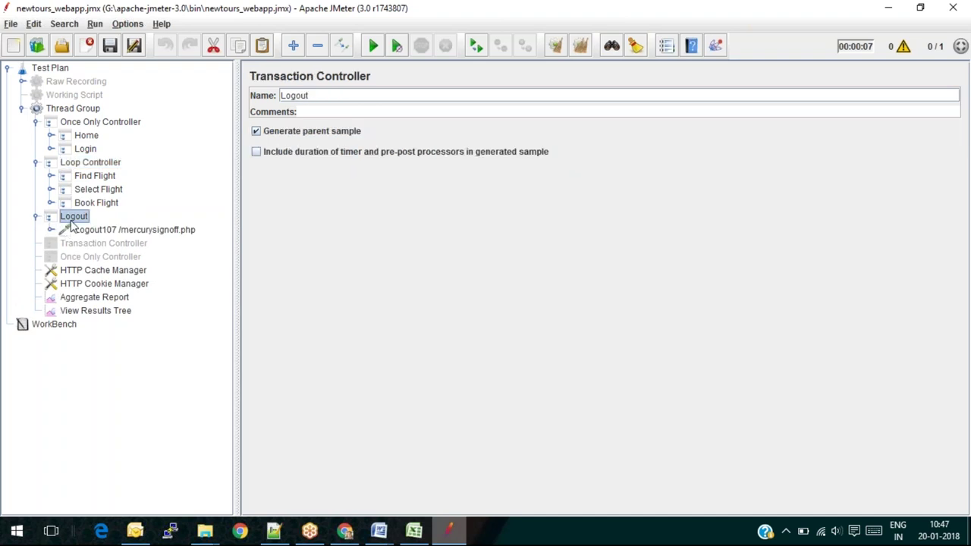
click(114, 230)
click(78, 219)
drag(79, 219, 89, 262)
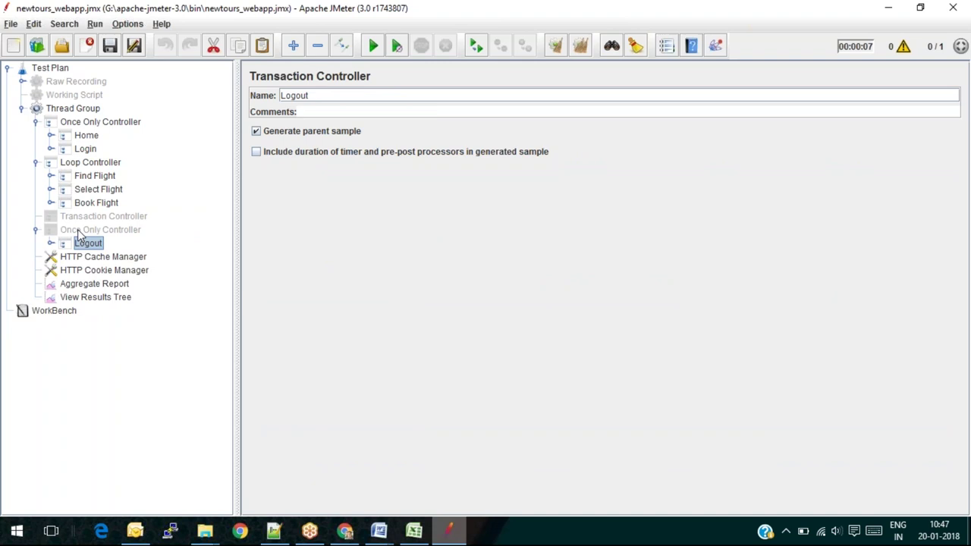
click(78, 229)
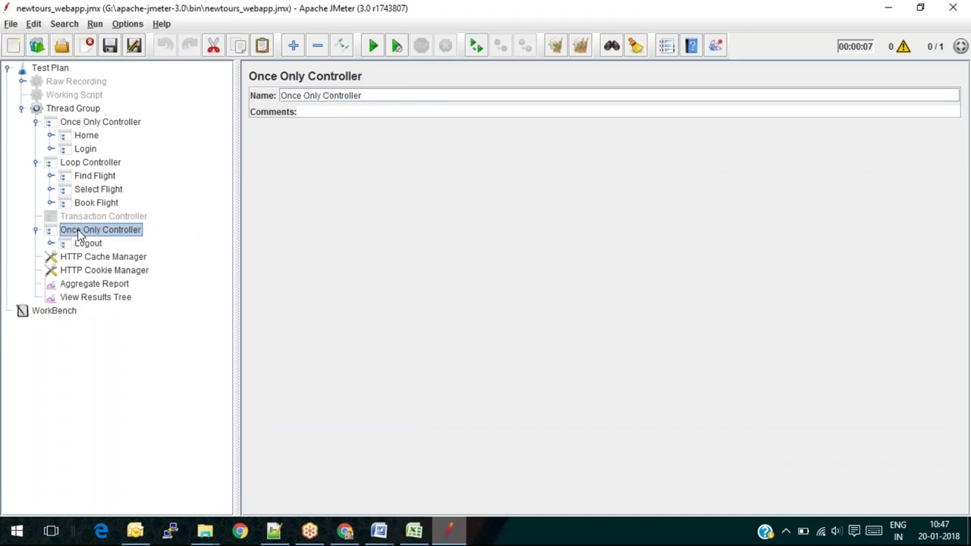
Review the Thread Group with its controllers collapsed, and re-expand the Loop Controller and the first Once Only Controller to examine them
click(64, 111)
click(79, 123)
click(35, 122)
click(35, 135)
click(37, 162)
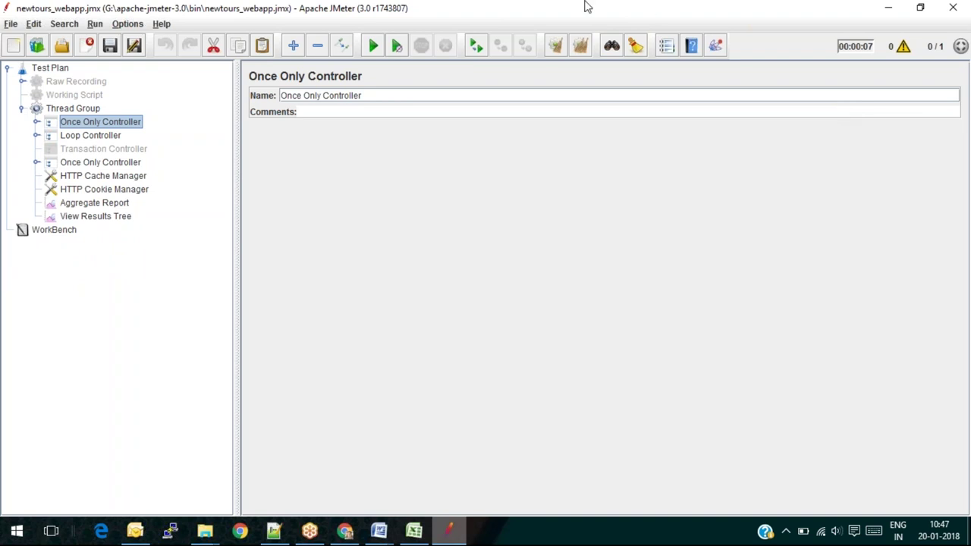
click(37, 135)
click(106, 137)
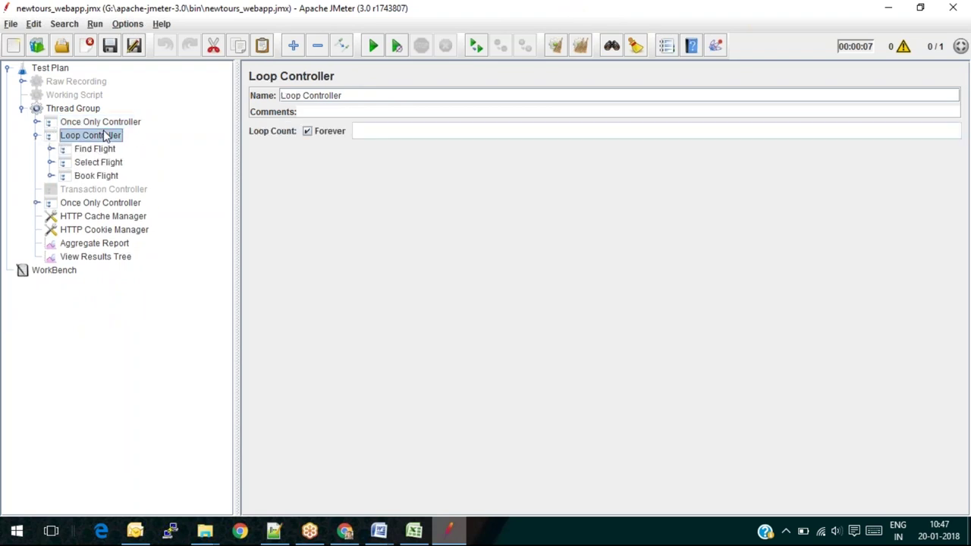
click(38, 122)
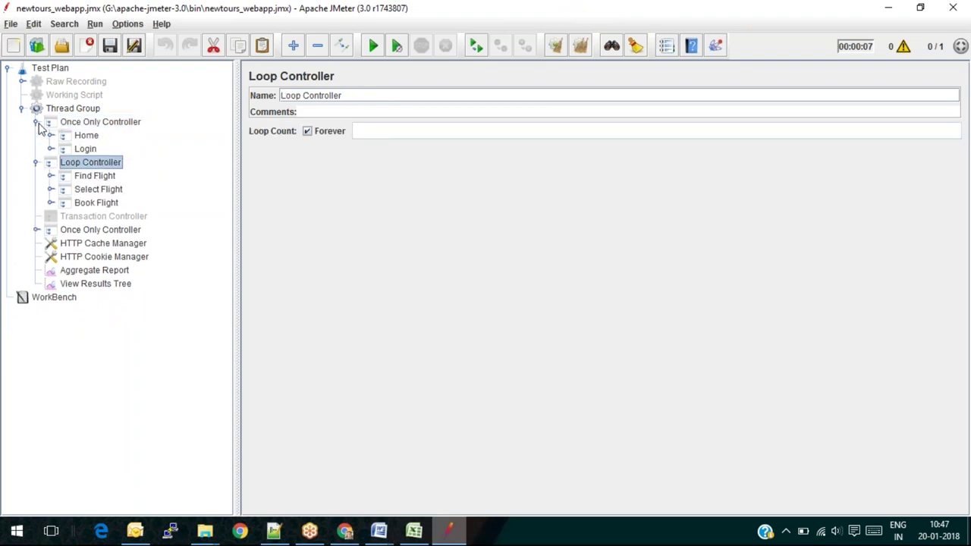
click(77, 125)
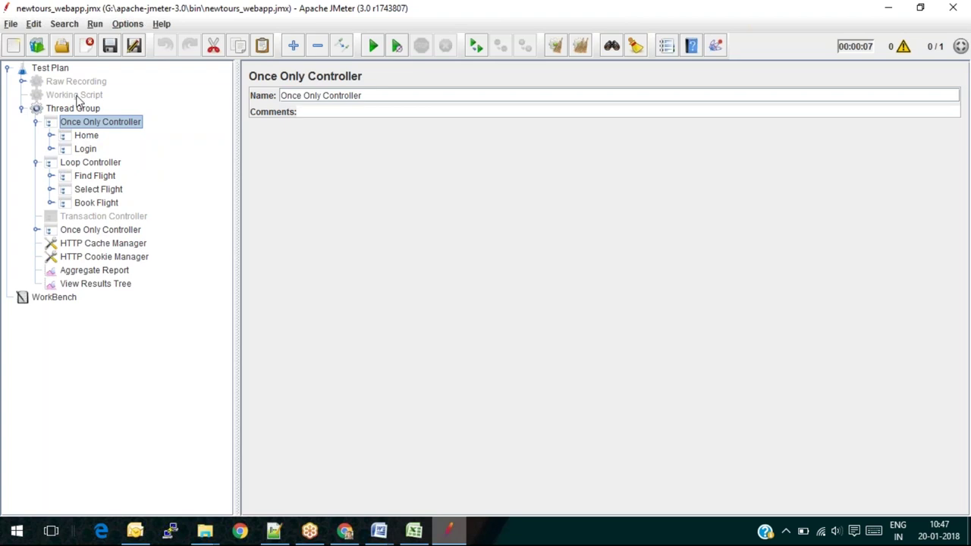
Add an If Controller to the Thread Group and delete it again
right_click(75, 108)
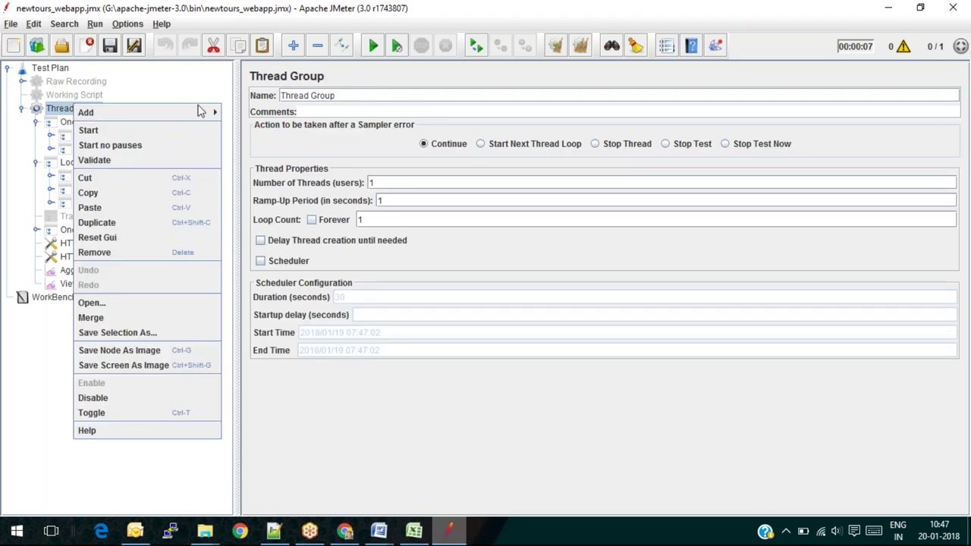
mouse_move(201, 111)
mouse_move(248, 112)
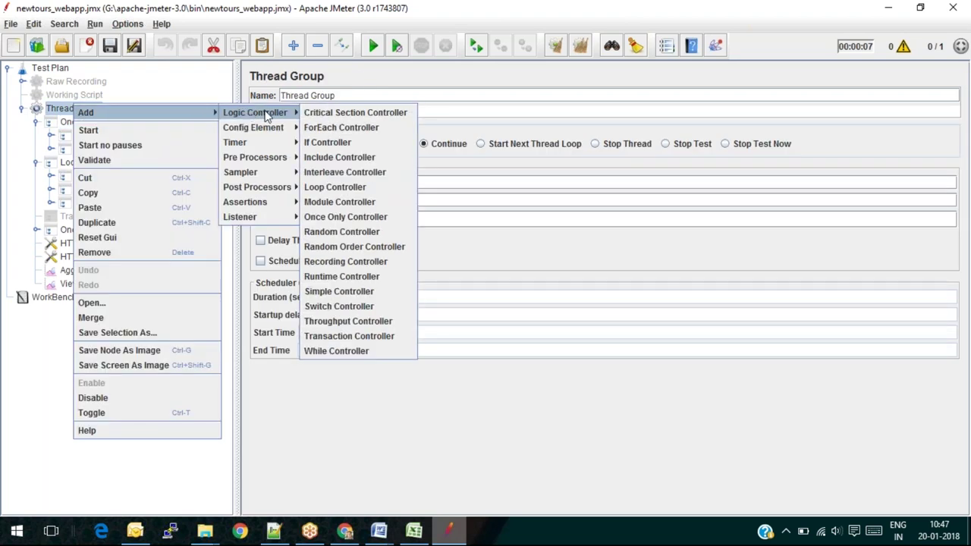
click(319, 144)
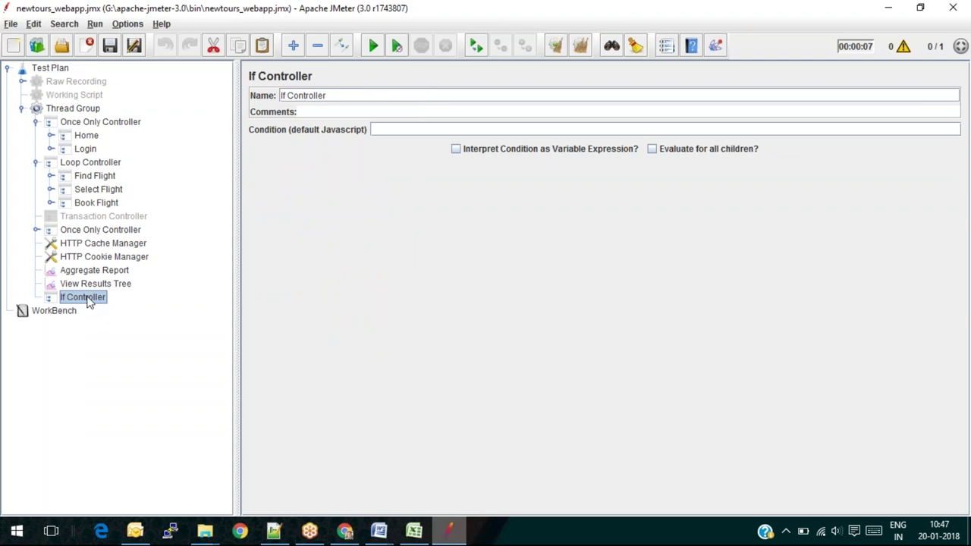
key(Delete)
key(Return)
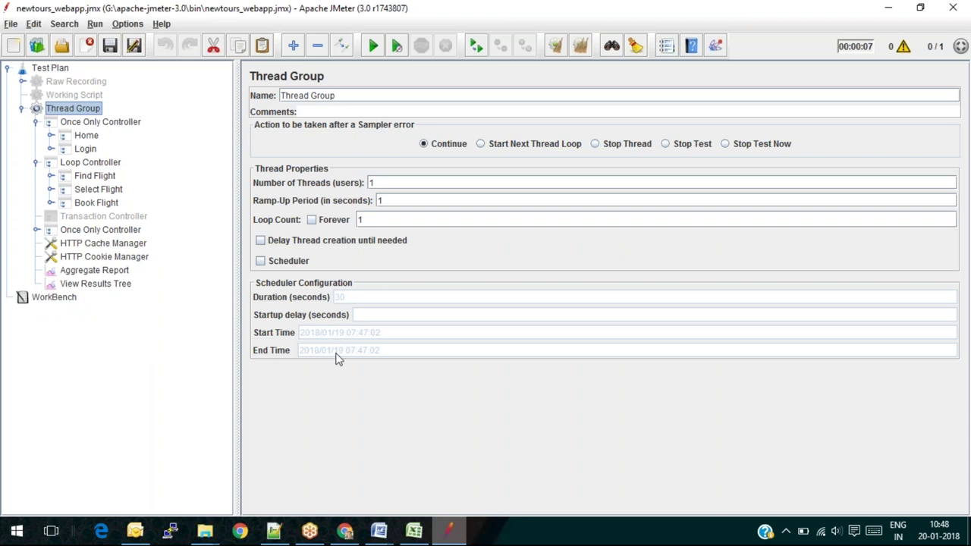
Switch to Jmeter_Training_Document in Word to check the listed controller types, and return to Apache JMeter
mouse_move(377, 534)
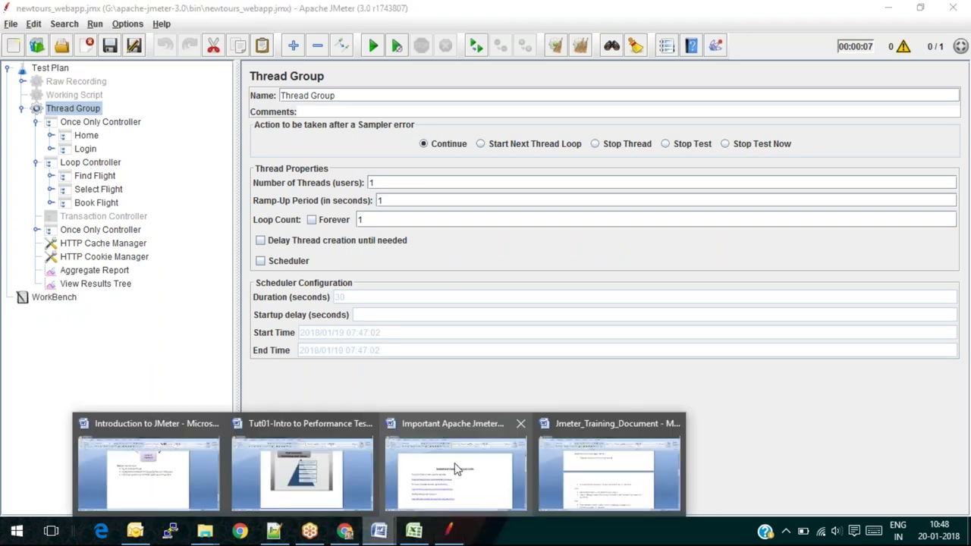
click(583, 434)
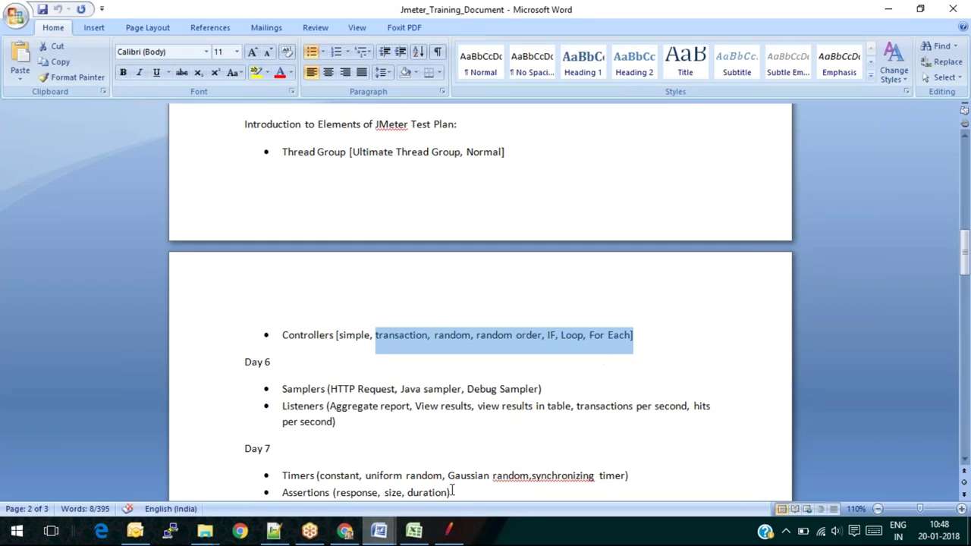
click(449, 531)
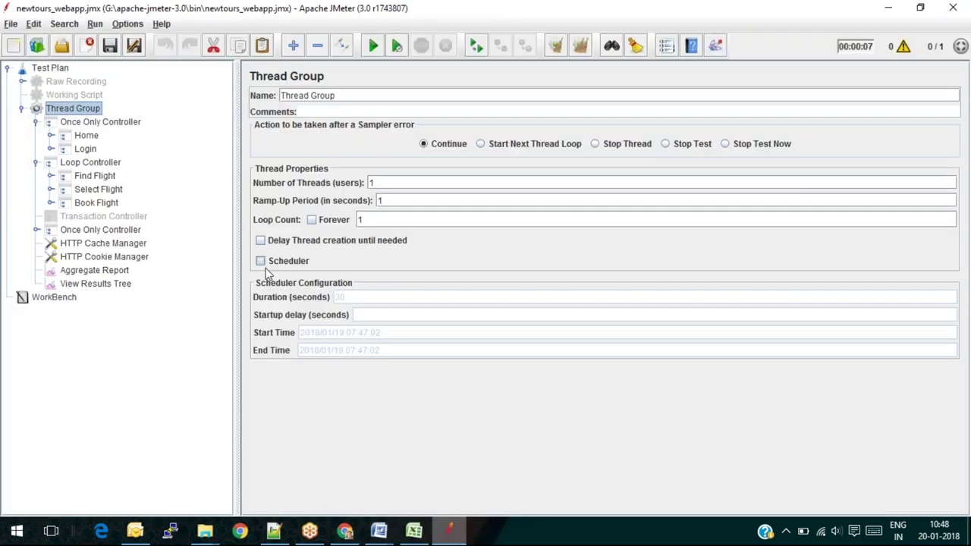
Examine the Loop Controller's loop setting and step through the flight transactions it repeats and the Login transaction before it
click(90, 162)
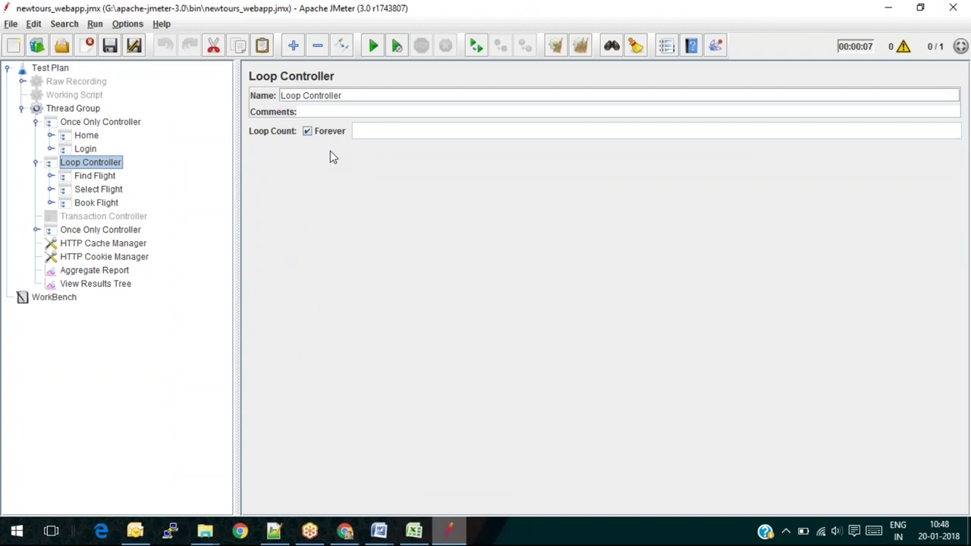
click(93, 179)
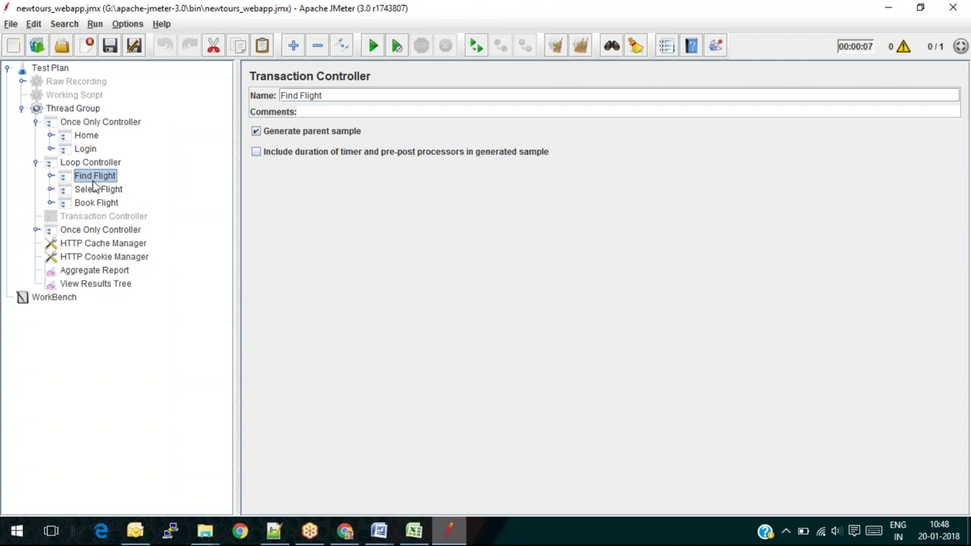
click(99, 189)
click(103, 203)
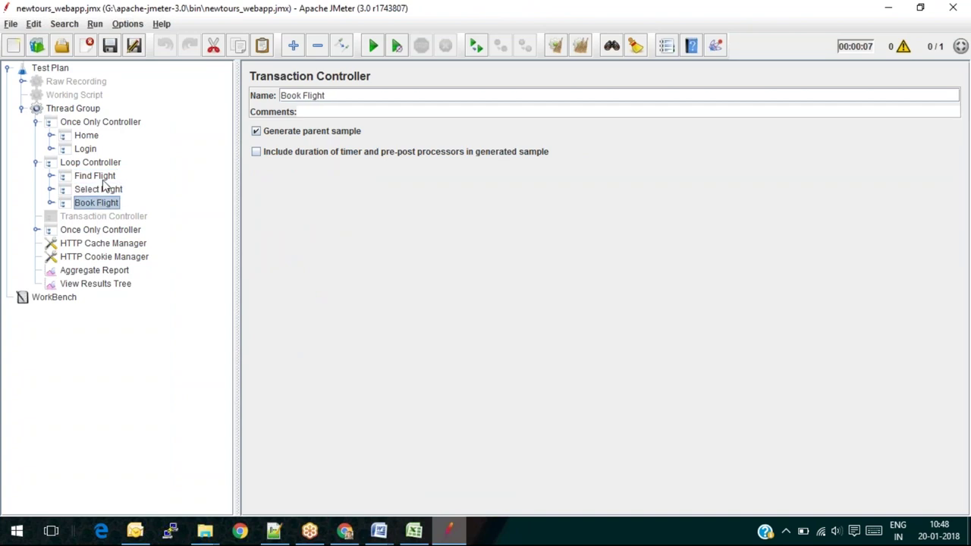
click(97, 180)
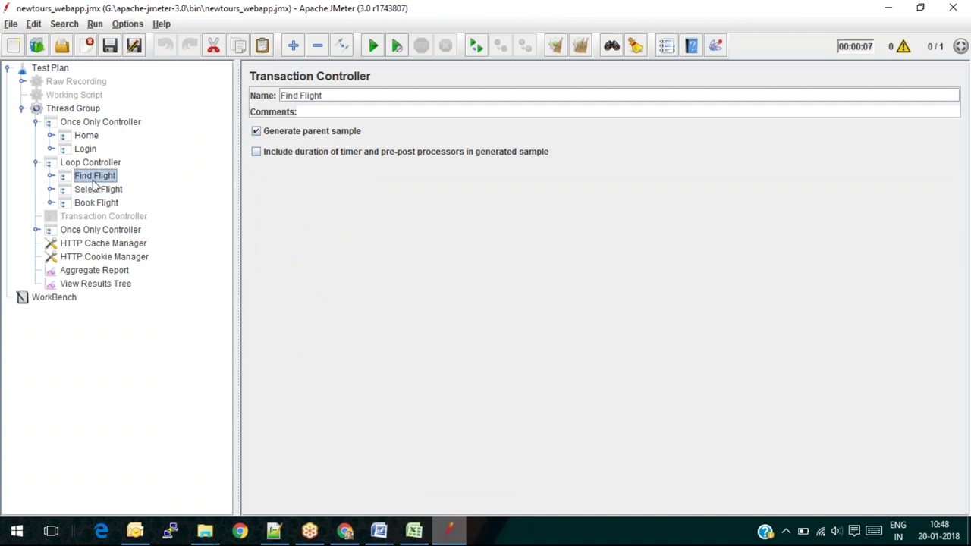
click(87, 149)
click(94, 162)
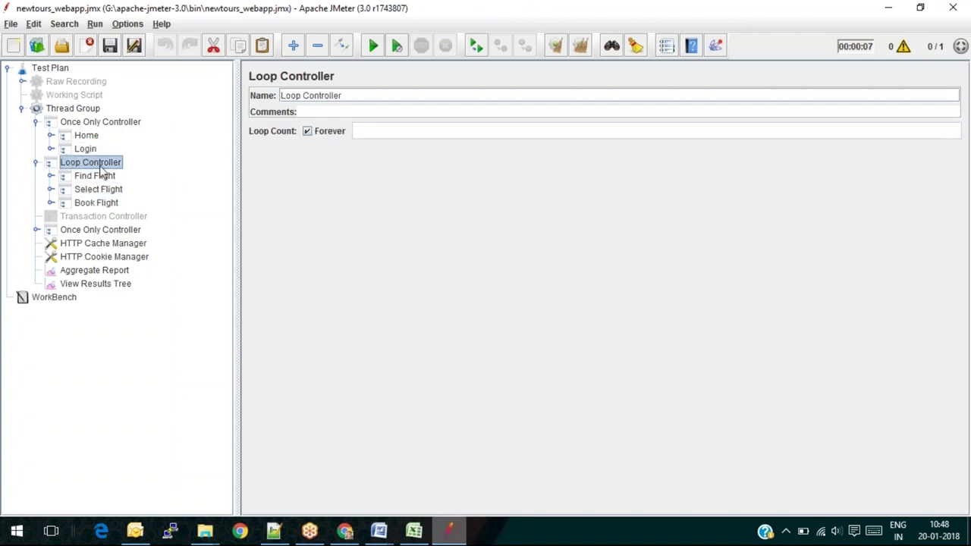
Collapse the first Once Only Controller and the Loop Controller, and re-expand the Loop Controller to review its contents
click(85, 123)
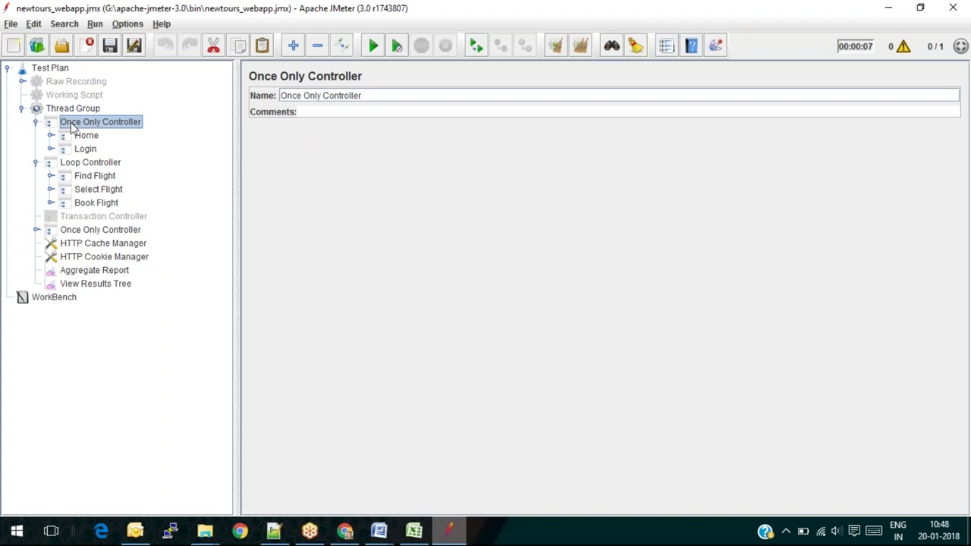
click(36, 123)
click(35, 135)
click(91, 136)
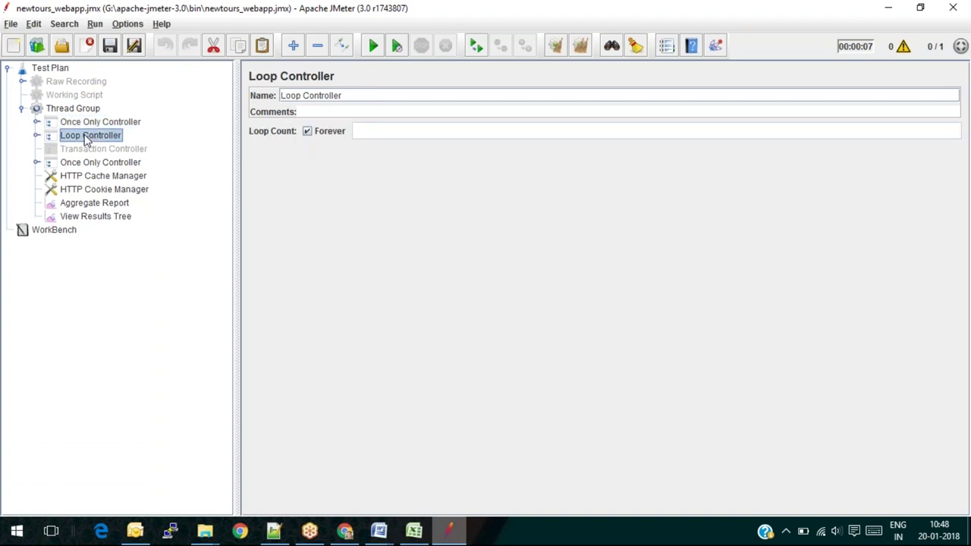
click(37, 135)
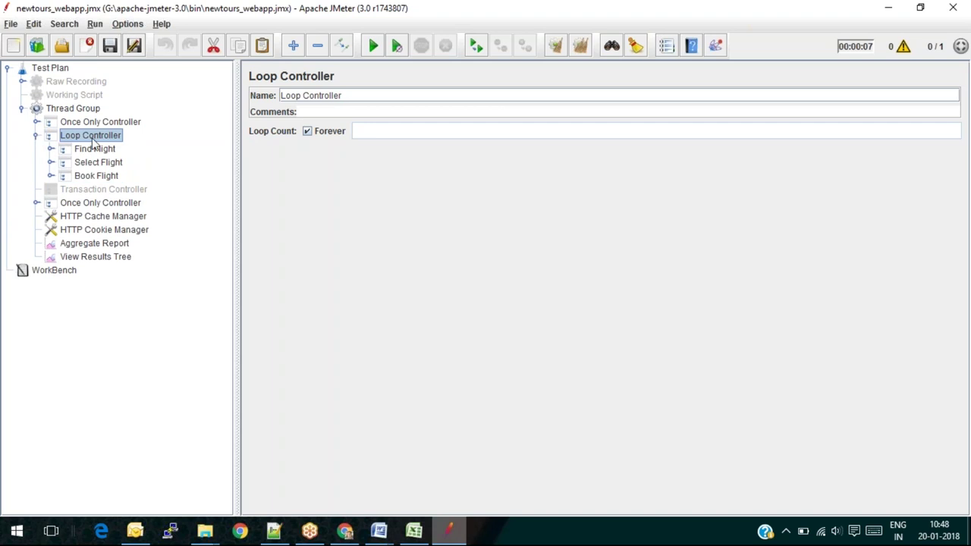
Expand the first Once Only Controller and go through the Home and Login transactions it contains
click(39, 123)
click(92, 124)
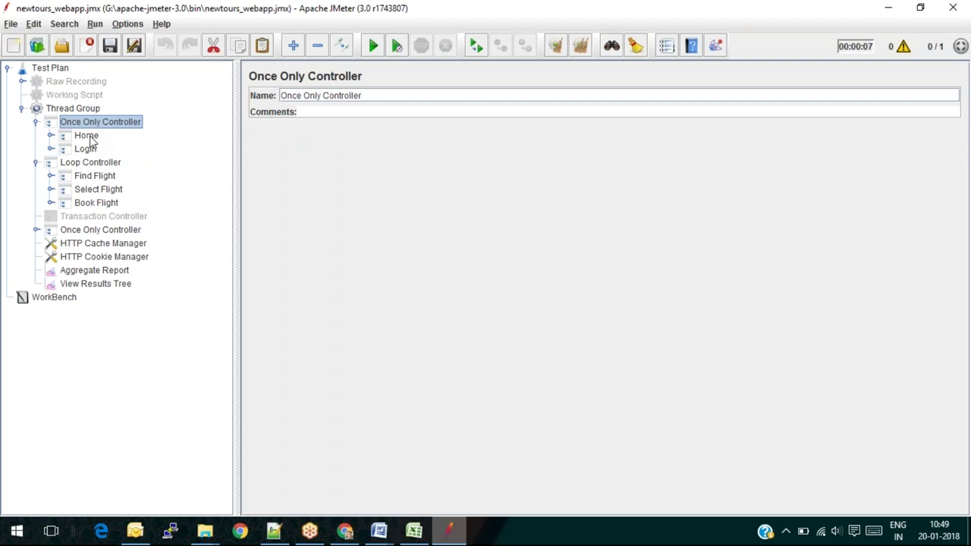
click(90, 138)
click(87, 149)
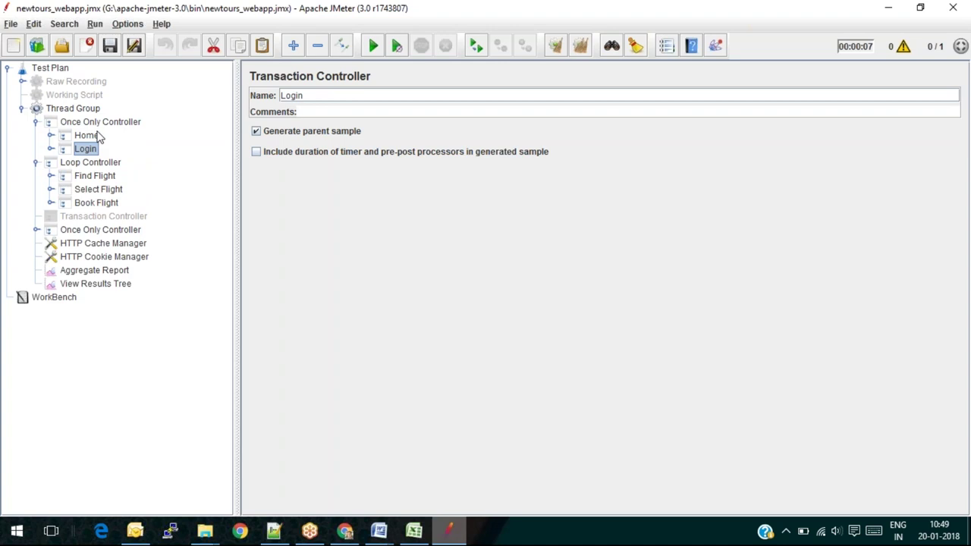
click(99, 124)
click(91, 138)
click(89, 149)
click(97, 124)
click(92, 138)
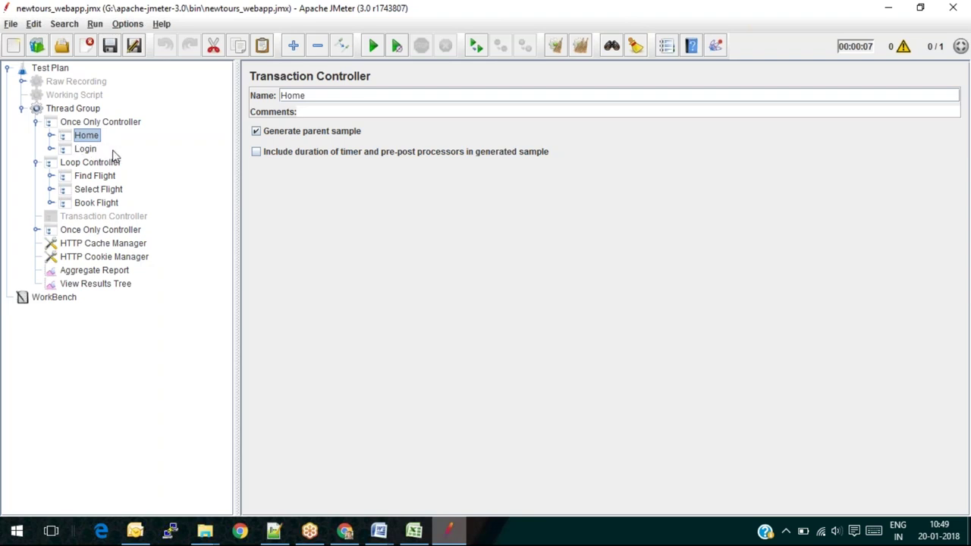
Turn the Thread Group's Forever loop option on and off again, leaving its loop count empty, and return to the Home transaction
click(85, 110)
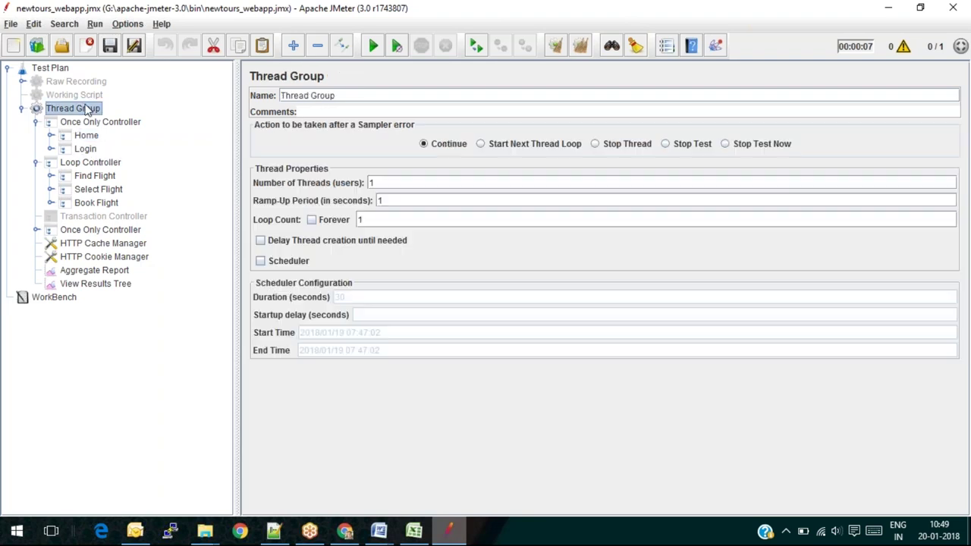
click(312, 220)
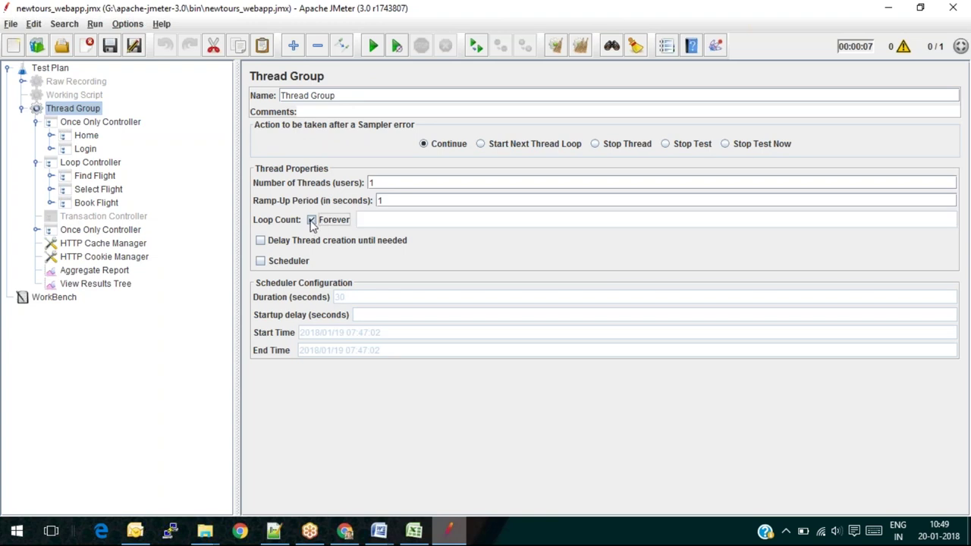
click(312, 220)
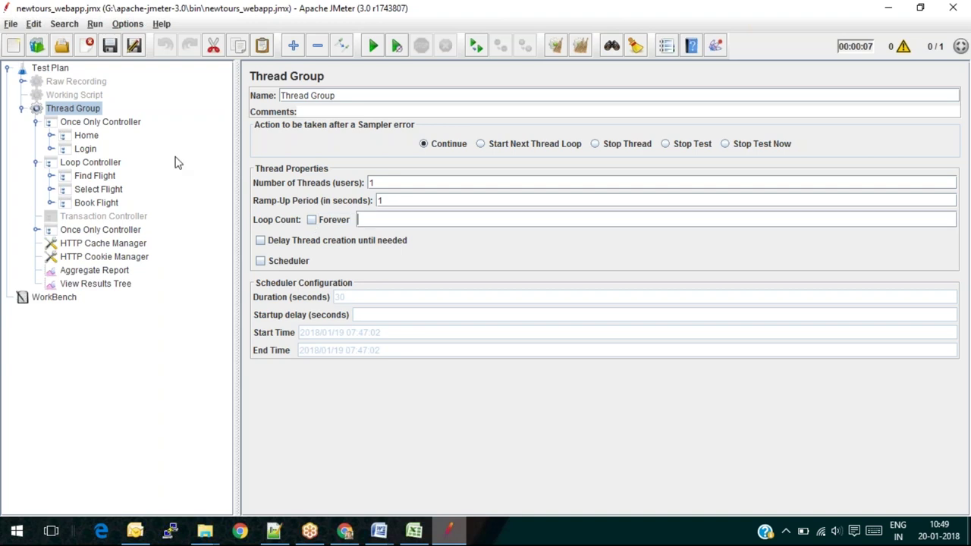
click(88, 137)
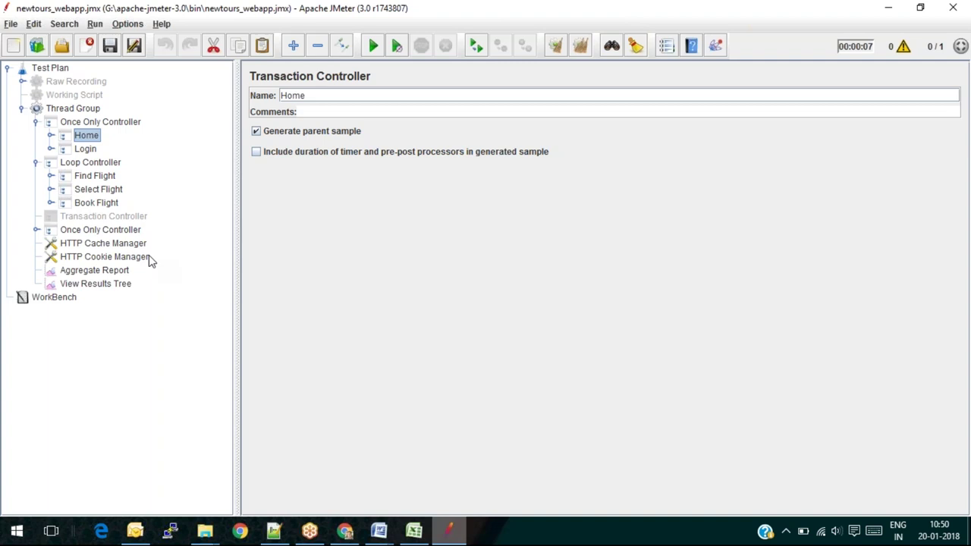
Switch to Jmeter_Training_Document in Word and highlight the Beanshell Pre-processor, Post Processor and sampler topics under Day 9
mouse_move(377, 535)
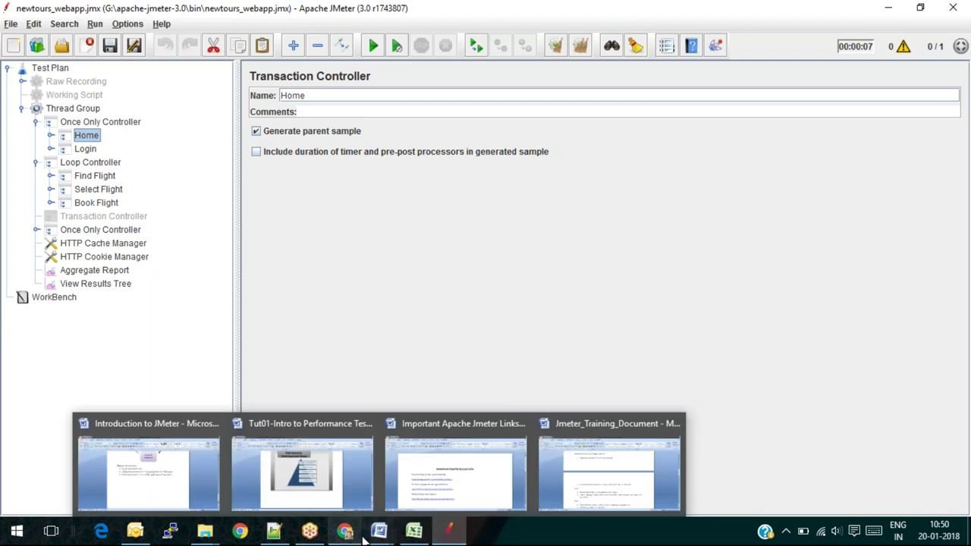
click(469, 476)
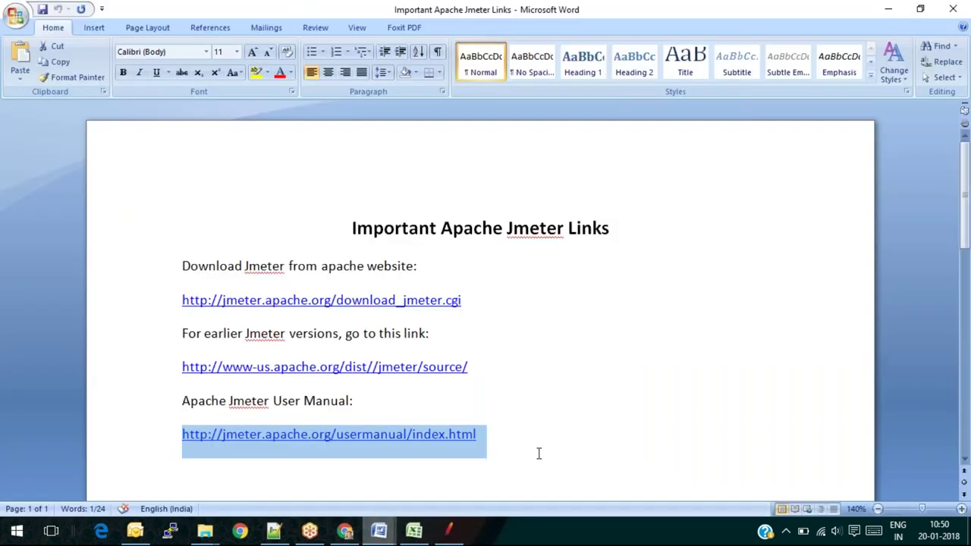
mouse_move(409, 535)
mouse_move(378, 535)
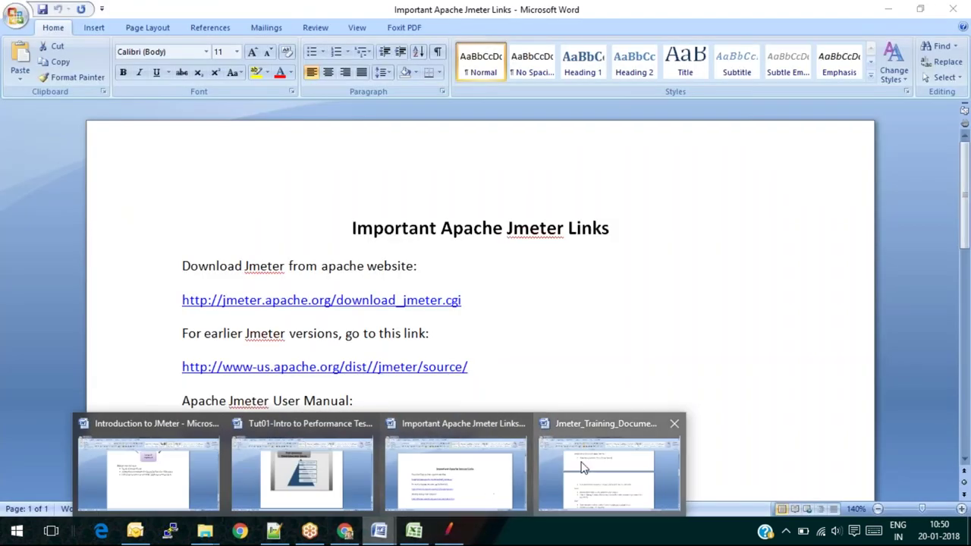
click(582, 464)
drag(966, 256, 963, 319)
drag(371, 202, 251, 145)
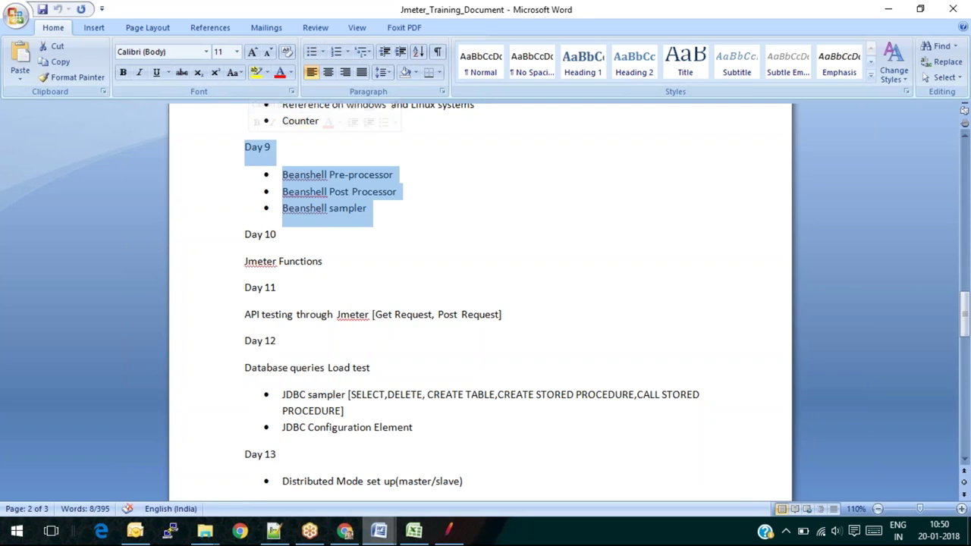
click(283, 174)
drag(296, 181, 376, 218)
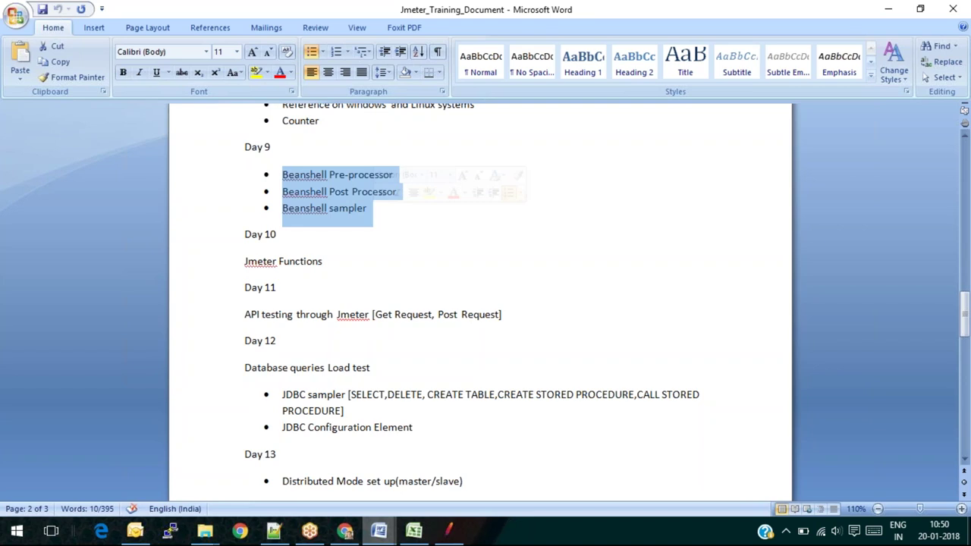
click(368, 210)
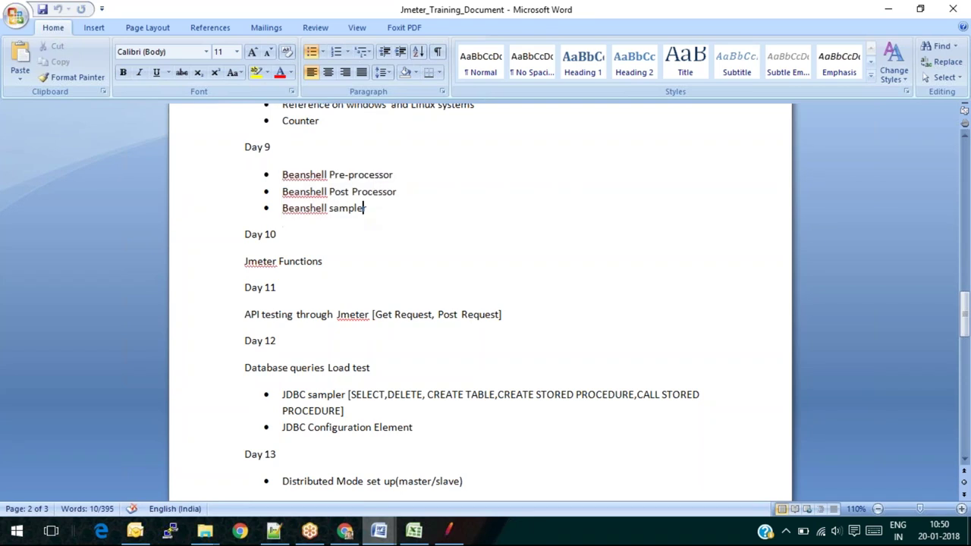
drag(373, 208, 235, 169)
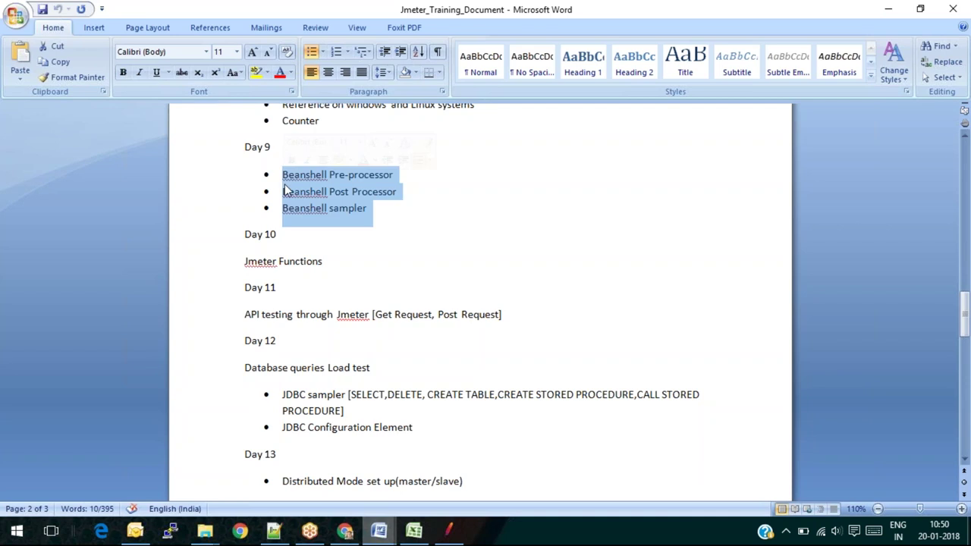
Return to Apache JMeter and examine the Home HTTP request inside the Home transaction
click(449, 530)
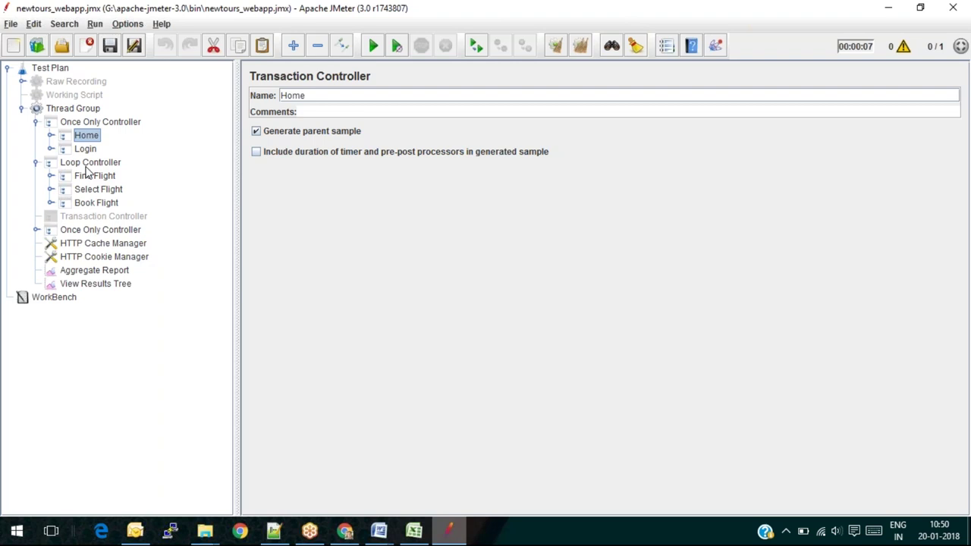
click(50, 135)
click(104, 151)
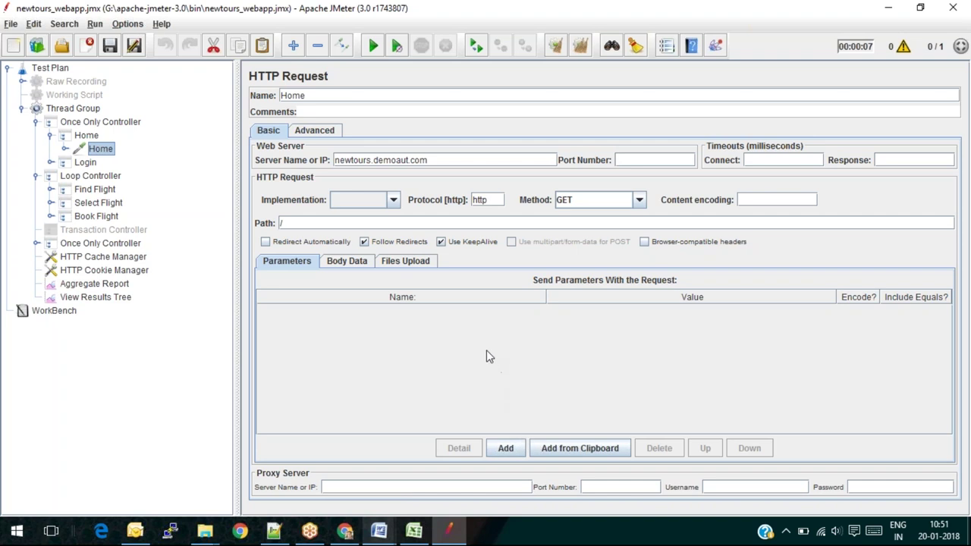
Switch to Jmeter_Training_Document in Word to revisit the Day 9 Beanshell topics, and return to Apache JMeter
mouse_move(385, 533)
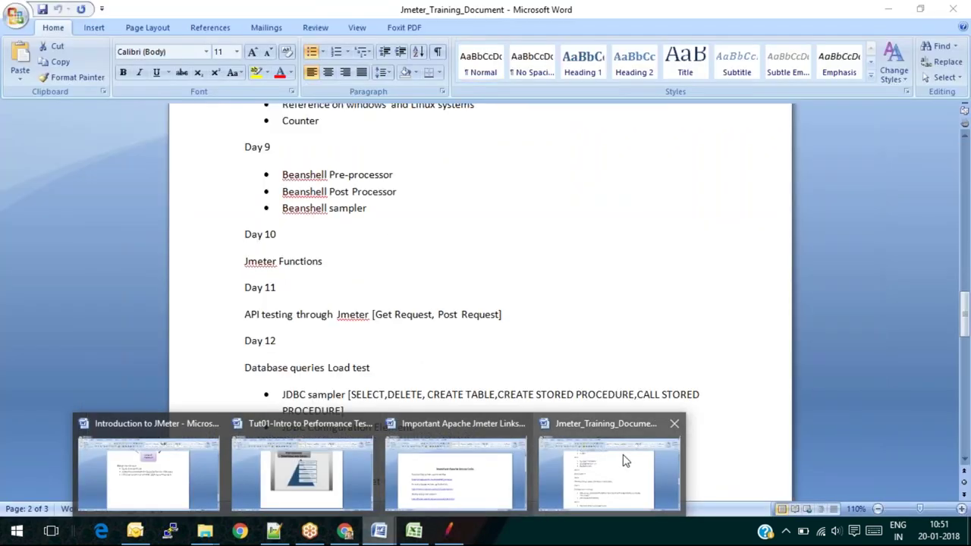
click(623, 461)
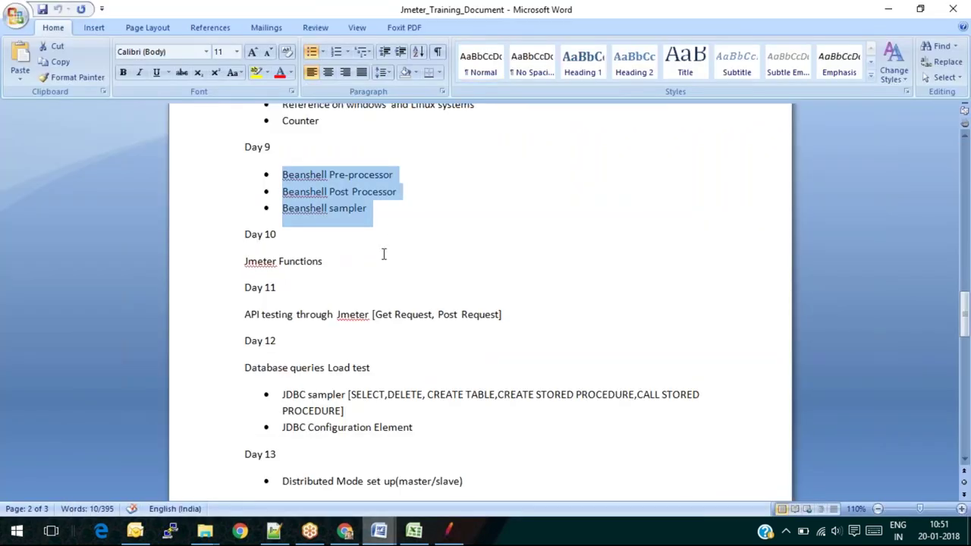
click(381, 210)
drag(381, 211, 283, 173)
click(384, 235)
drag(372, 206, 271, 169)
click(450, 531)
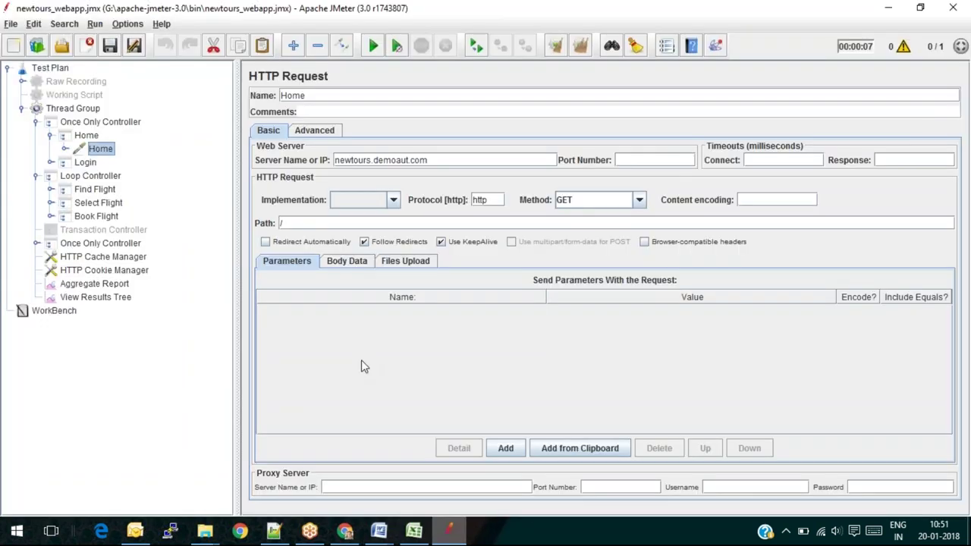
Look at the Home and Login transaction controllers and the earlier run's responses in the View Results Tree
click(90, 136)
click(89, 163)
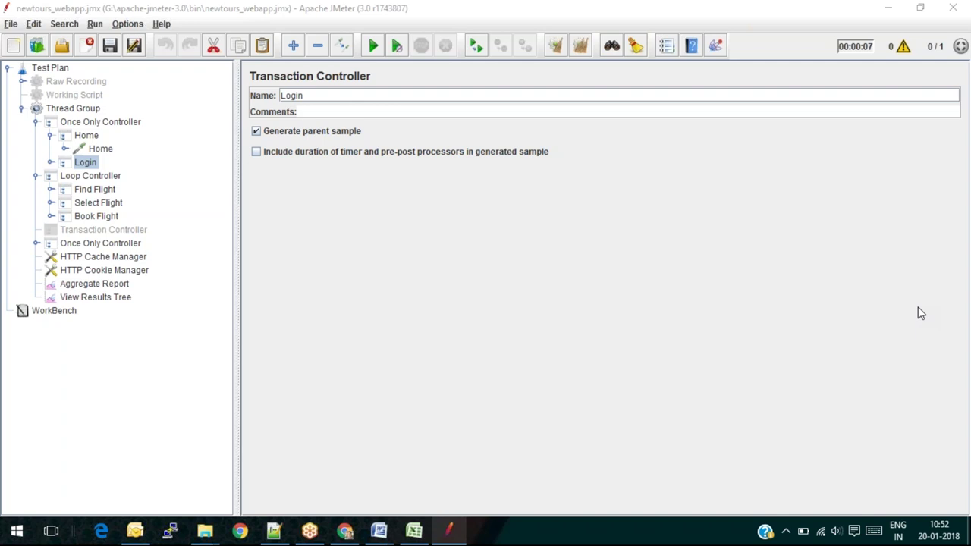
click(88, 297)
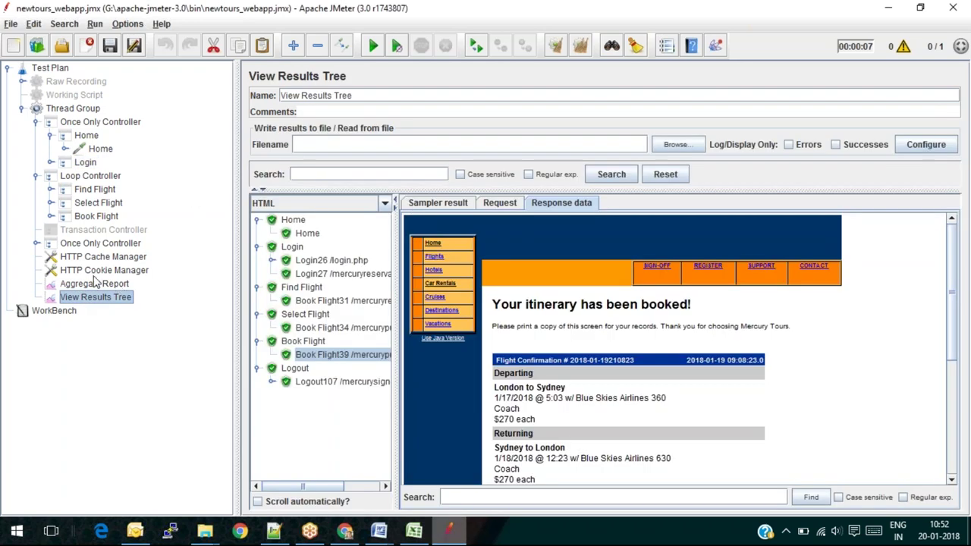
Open the Aggregate Report, widen its pane slightly and check the sample counts of Home, Login and Find Flight
click(85, 287)
mouse_move(232, 186)
mouse_down()
mouse_move(78, 135)
mouse_move(225, 190)
mouse_move(229, 201)
mouse_up()
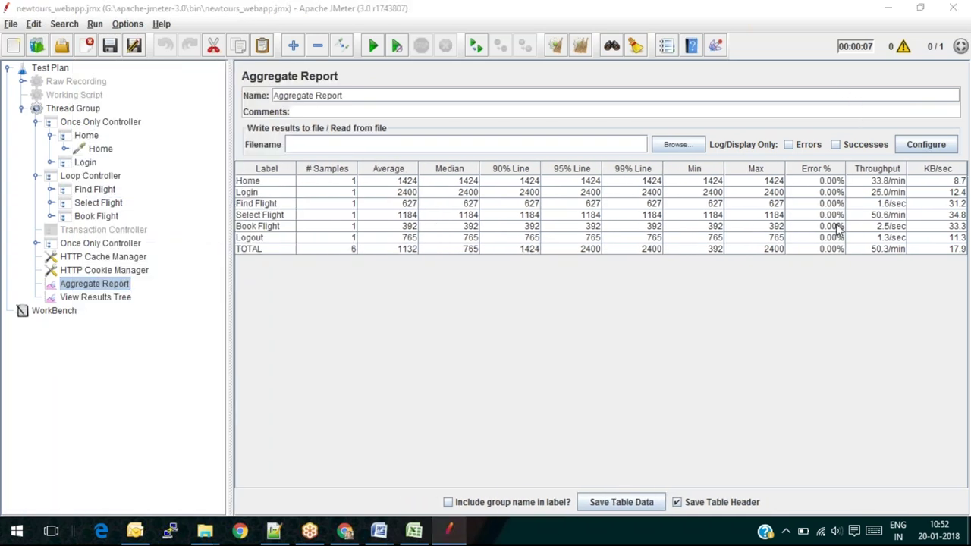
click(319, 180)
click(319, 194)
click(319, 205)
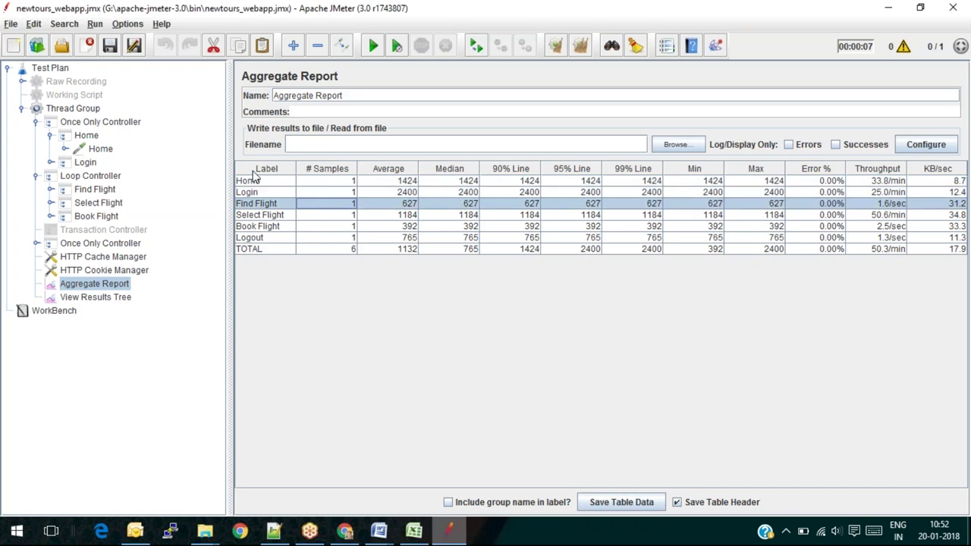
Examine the average response times of Home, Select Flight and Login, and the throughput of Login and Find Flight
click(412, 182)
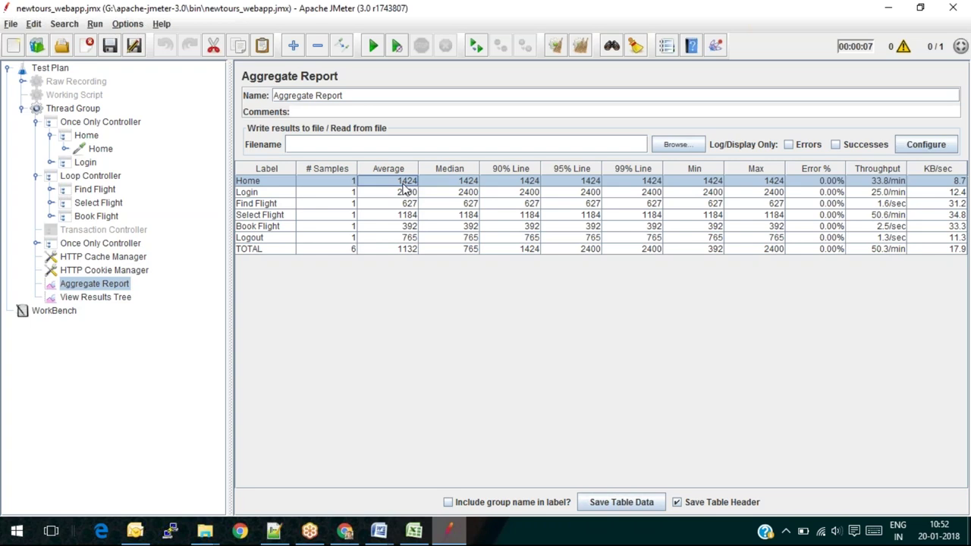
double_click(403, 182)
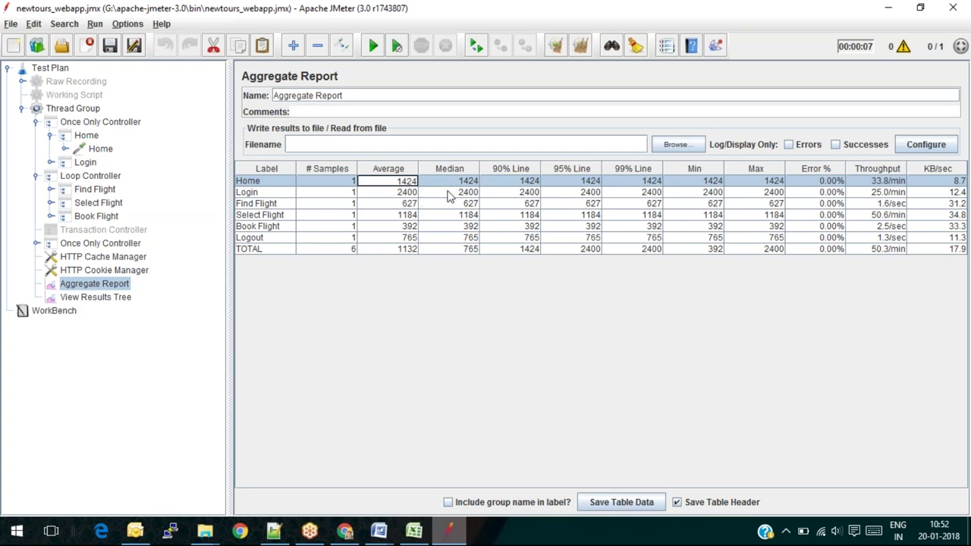
double_click(409, 214)
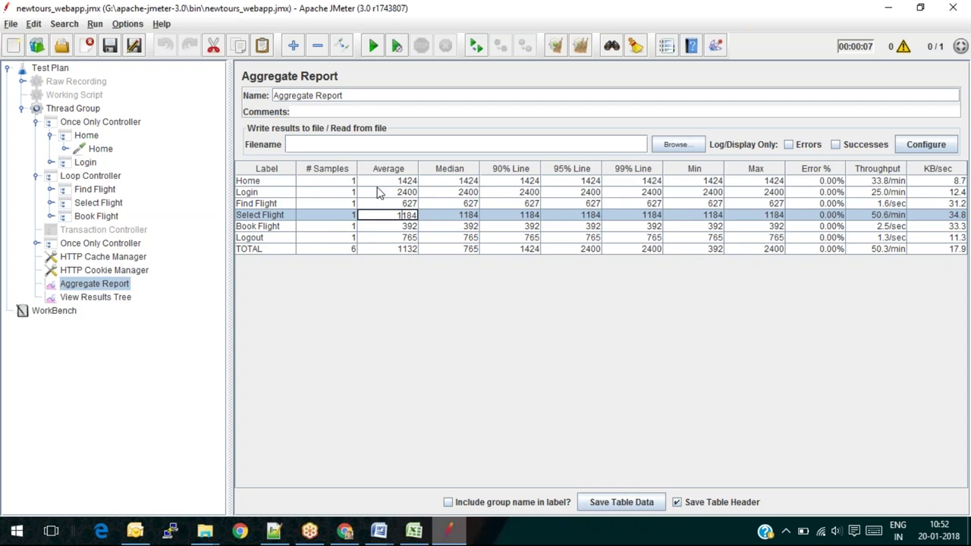
double_click(407, 182)
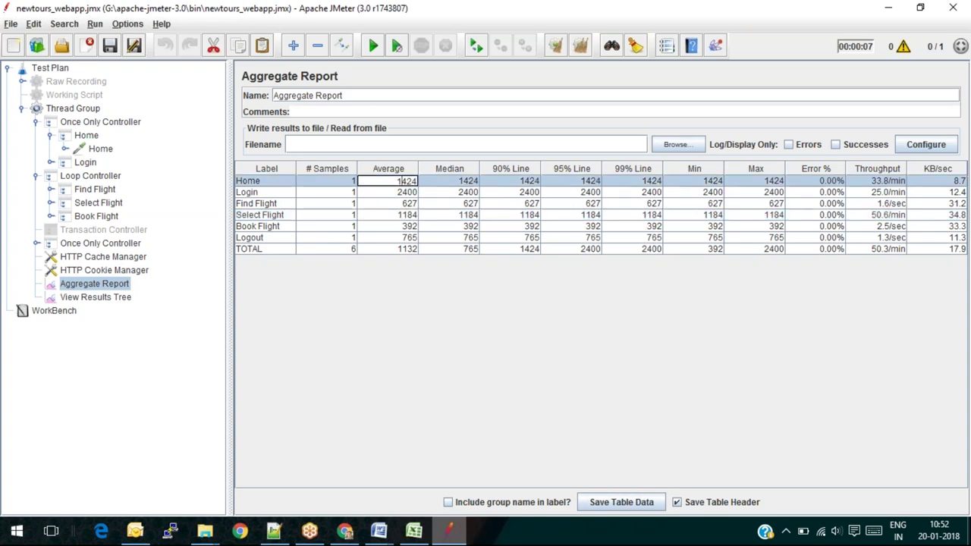
double_click(409, 193)
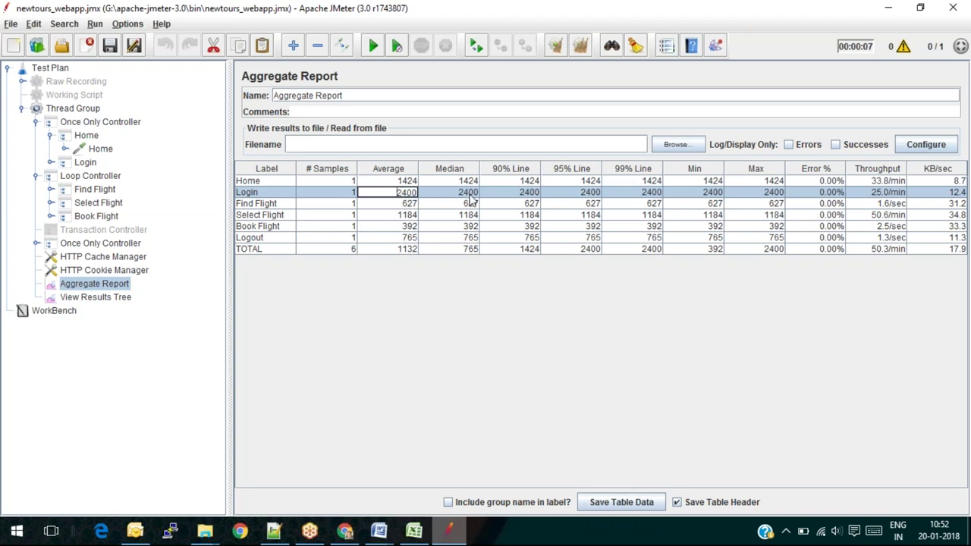
click(889, 193)
double_click(889, 194)
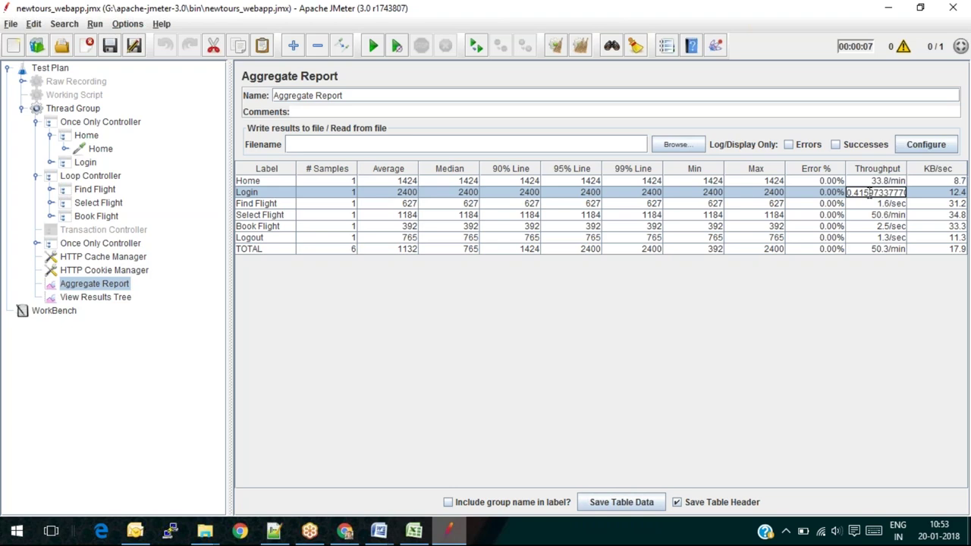
click(880, 204)
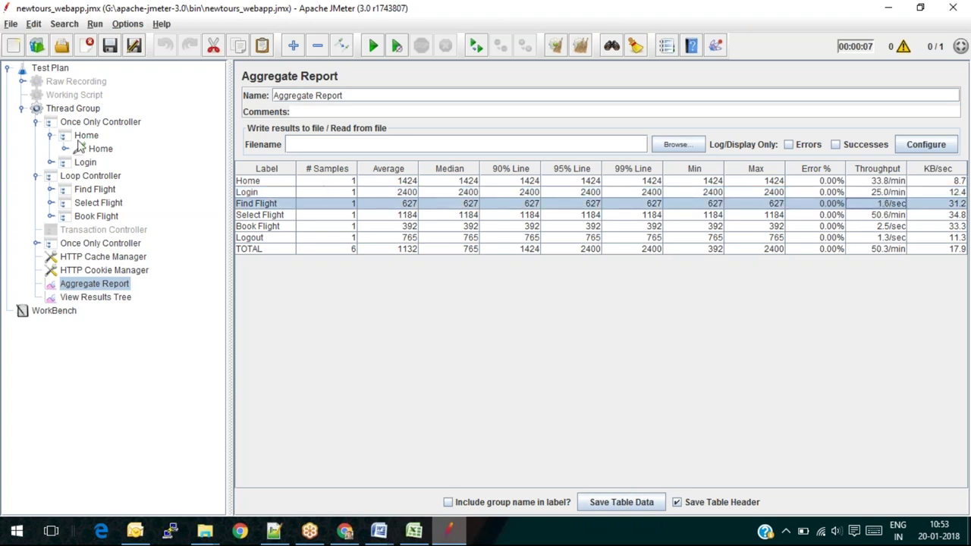
Set the Thread Group's number of threads to 10 and its ramp-up period to 10 seconds
click(67, 110)
click(422, 182)
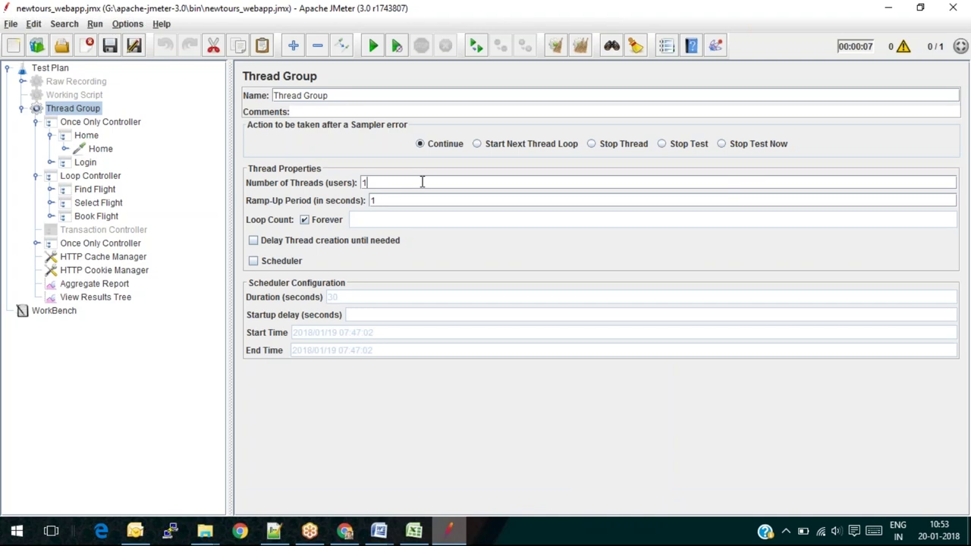
text(0)
click(409, 202)
text(0)
Clear all previous results and start the test with the View Results Tree open
click(73, 301)
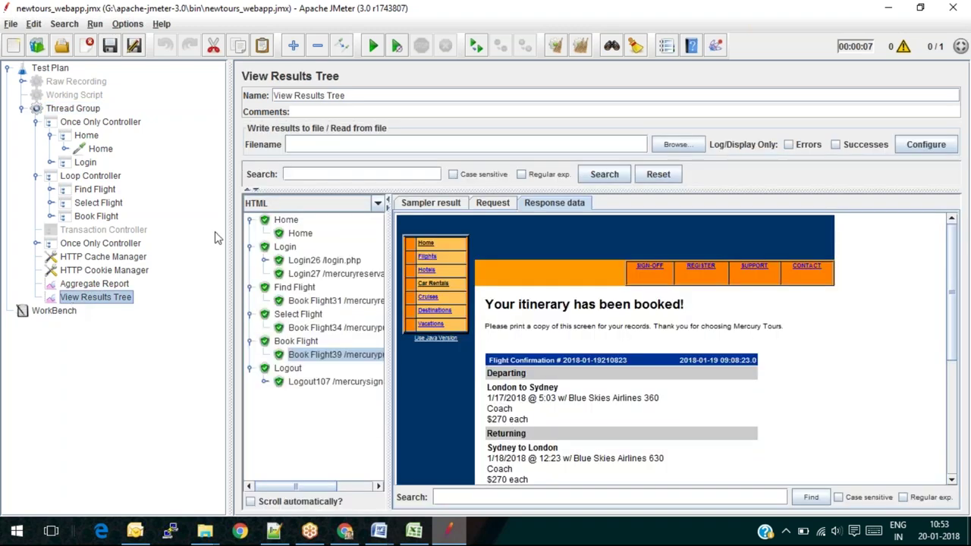
click(580, 45)
click(374, 47)
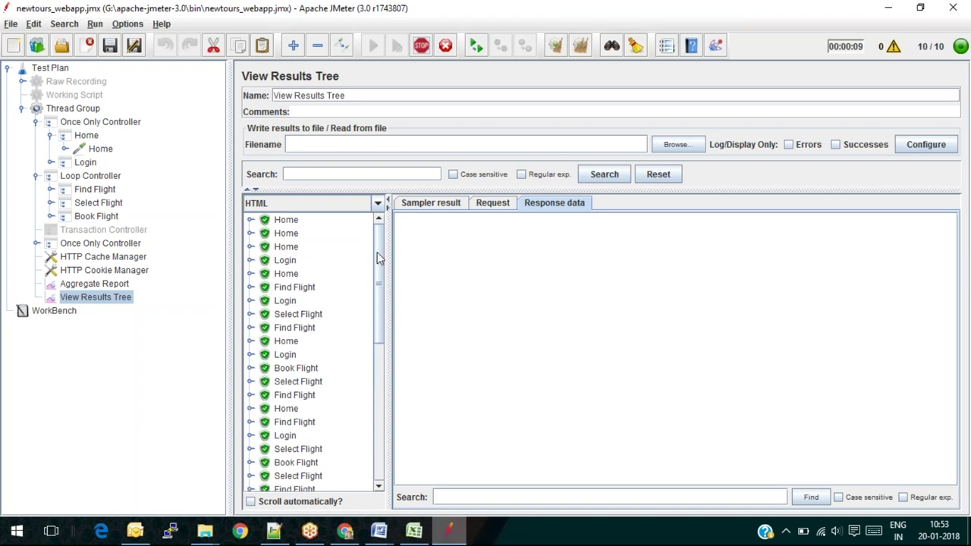
Monitor the running test in the Aggregate Report, checking the Thread Group's settings in between
click(103, 283)
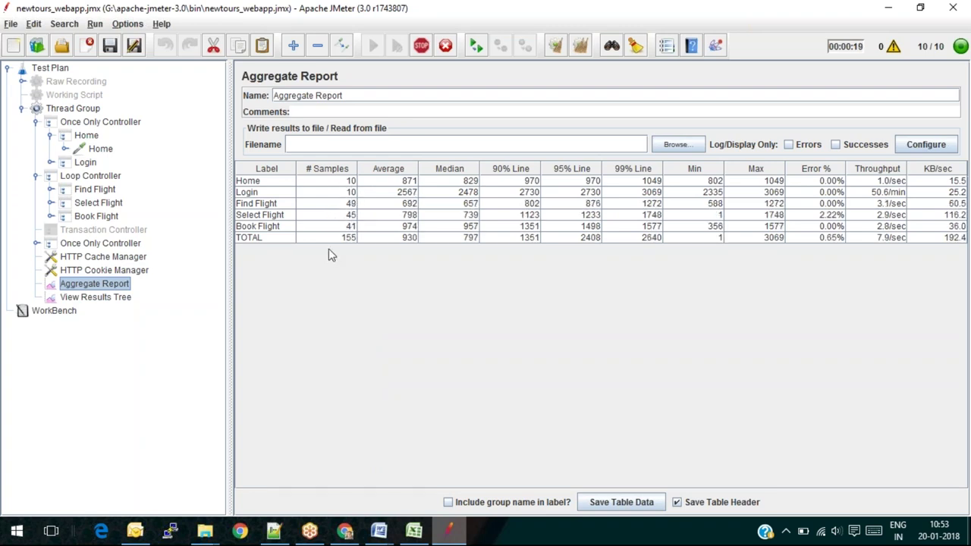
click(87, 110)
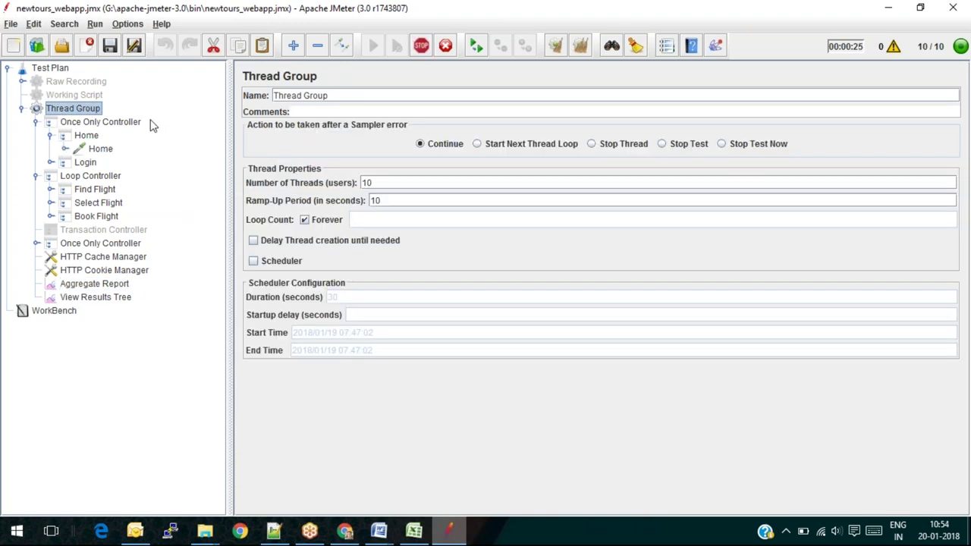
click(93, 286)
Stop the running test and check the average response times of Login and Find Flight in the Aggregate Report
click(419, 46)
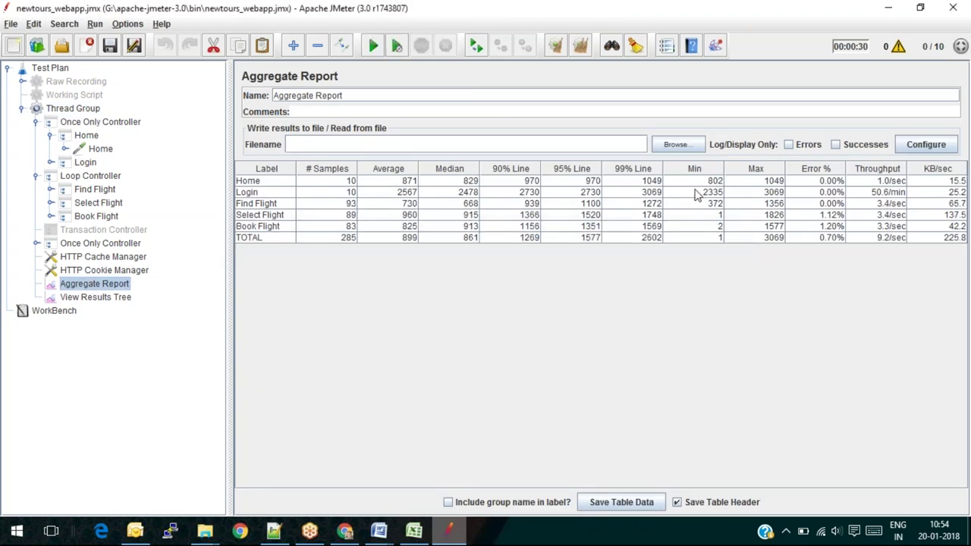
click(408, 193)
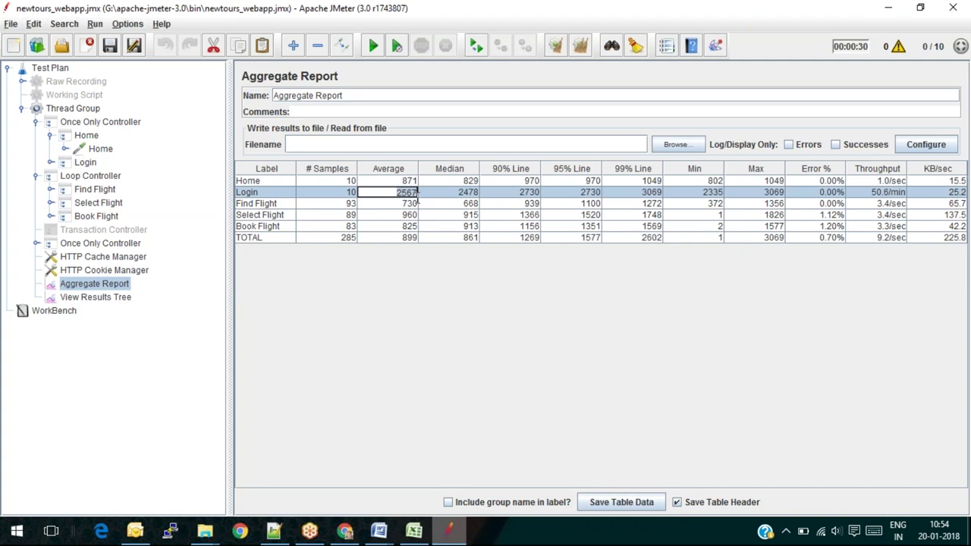
click(406, 205)
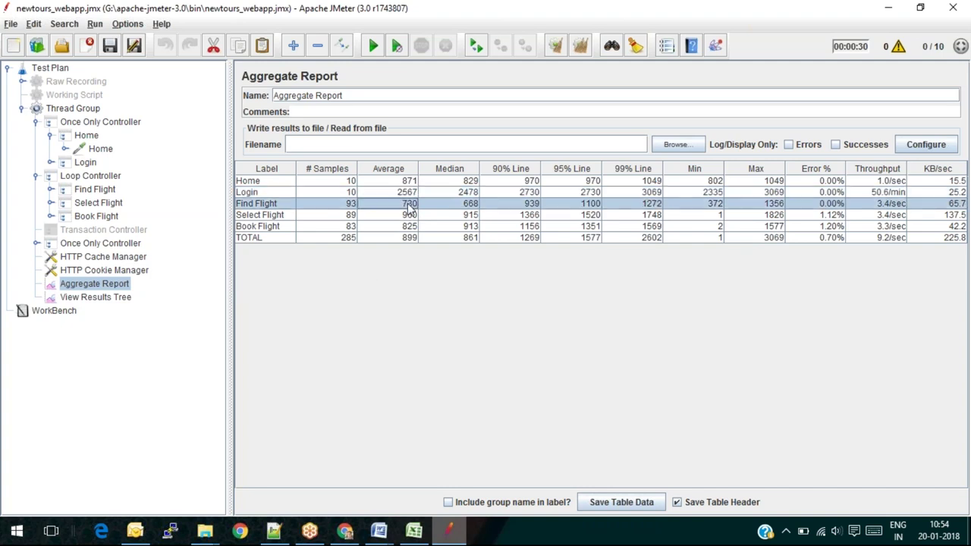
Compare the average response times of all five transactions in the Aggregate Report, then check Login's median
shift+click(398, 218)
shift+click(400, 228)
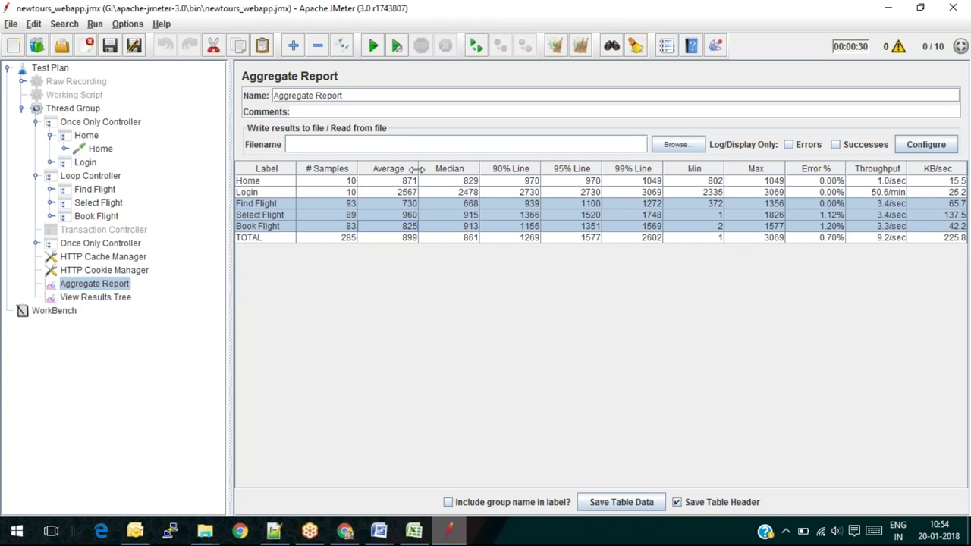
click(406, 205)
click(409, 182)
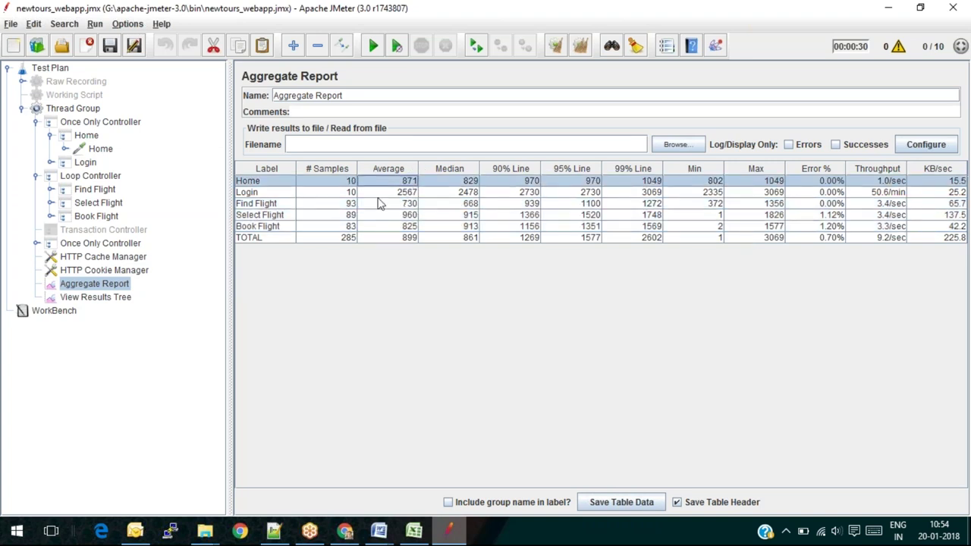
click(389, 196)
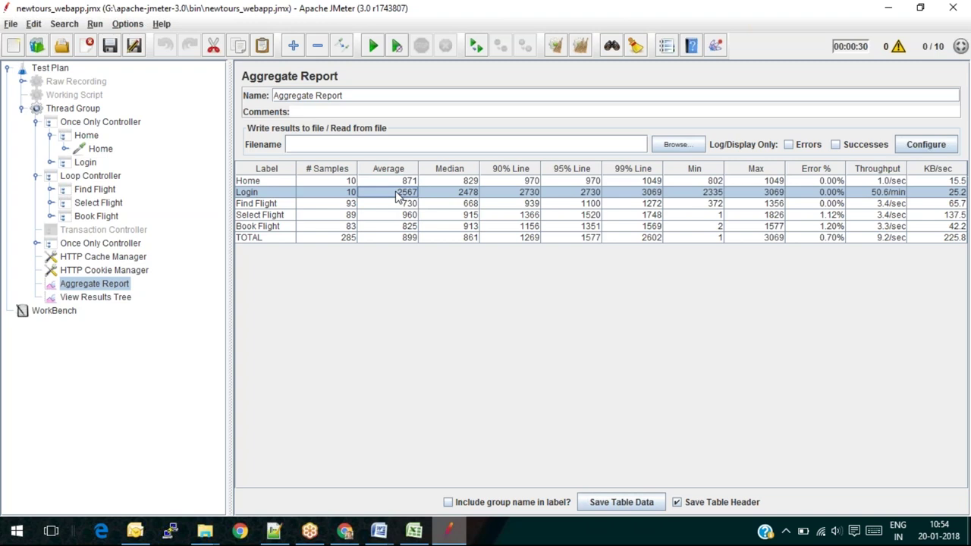
double_click(397, 194)
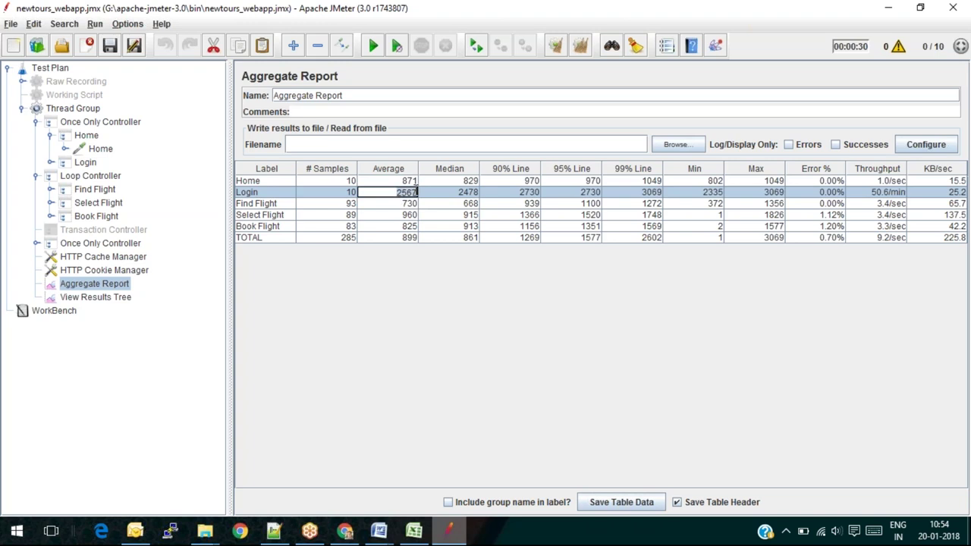
click(470, 195)
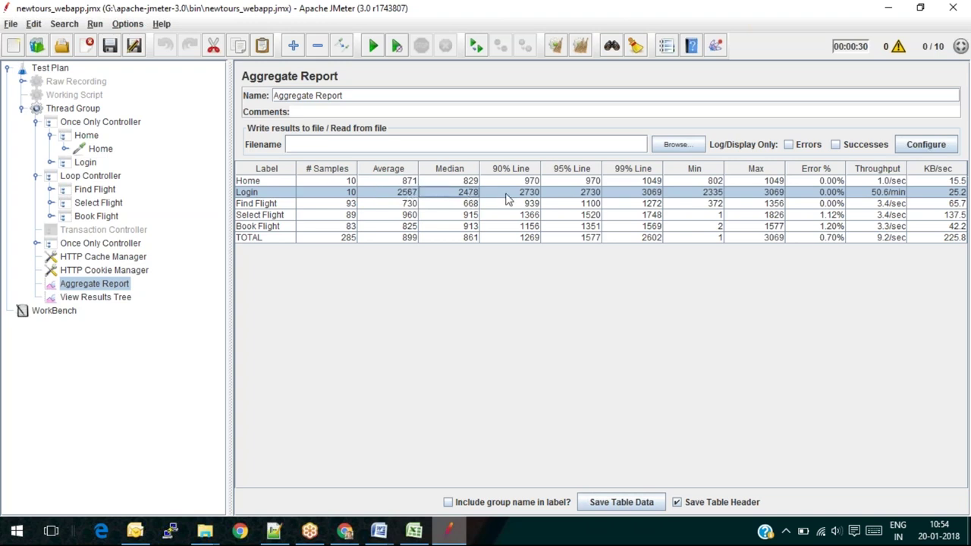
Compare the sample counts of Find Flight and Login in the Aggregate Report
click(309, 211)
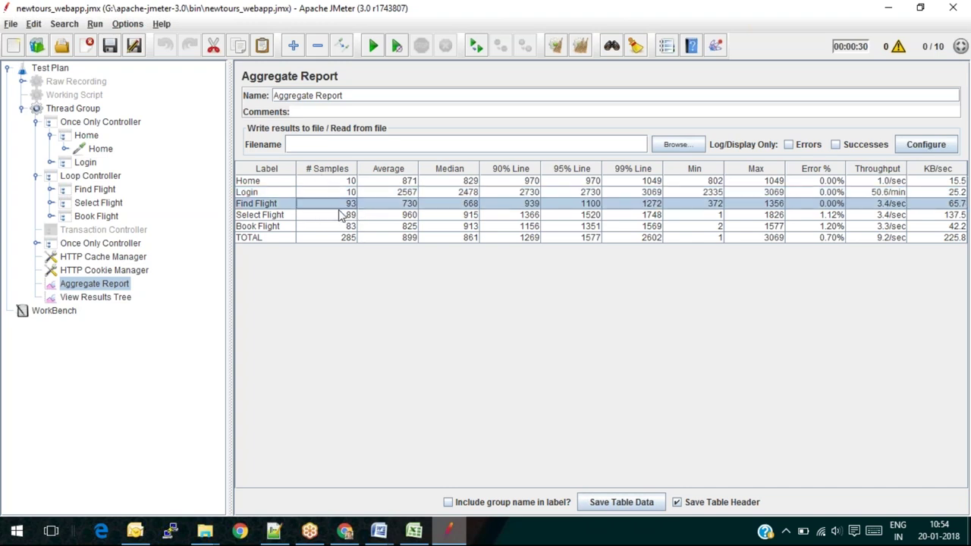
click(345, 206)
double_click(346, 205)
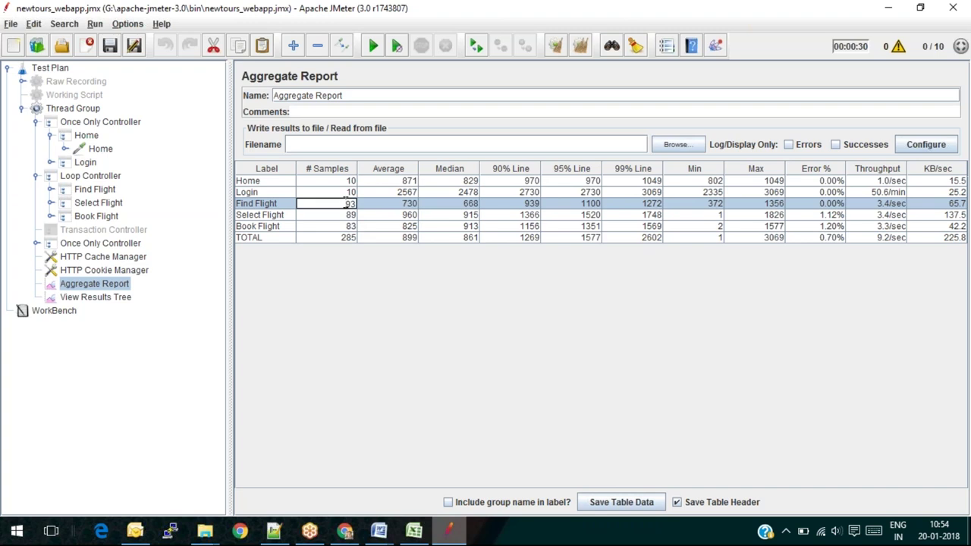
key(Tab)
double_click(343, 207)
click(351, 195)
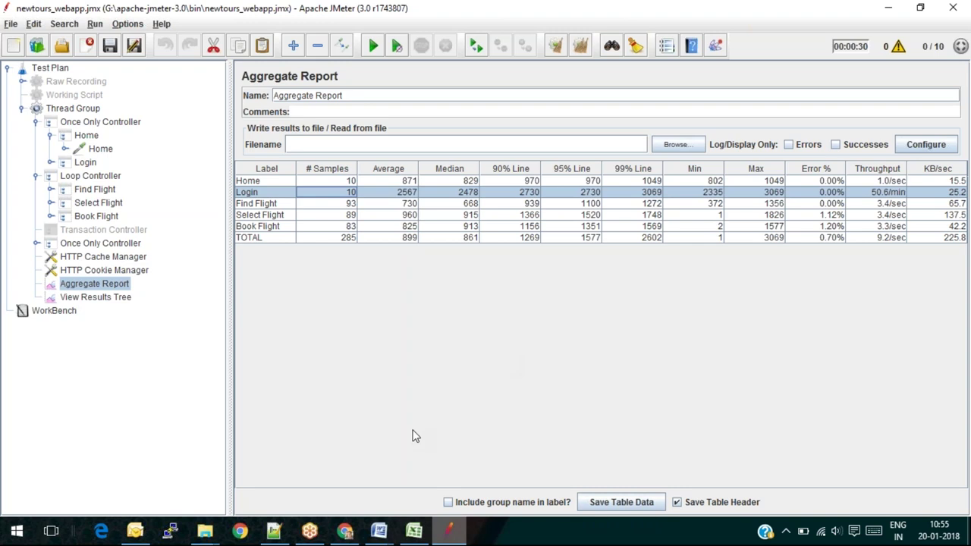
Review the Day 15 server monitoring topics, Linux commands and JMX monitoring, in the Word file Jmeter_Training_Document, then return to JMeter
click(378, 531)
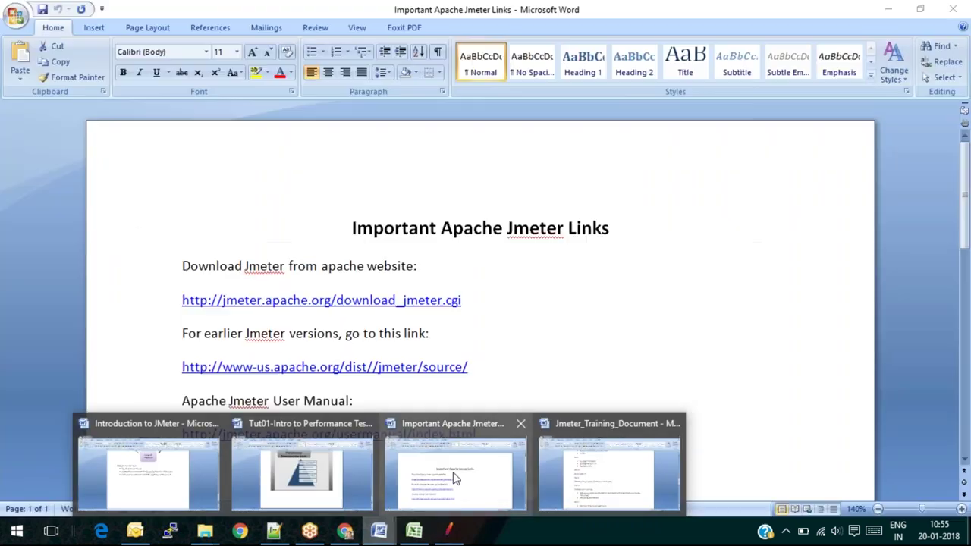
click(574, 483)
drag(965, 307, 963, 387)
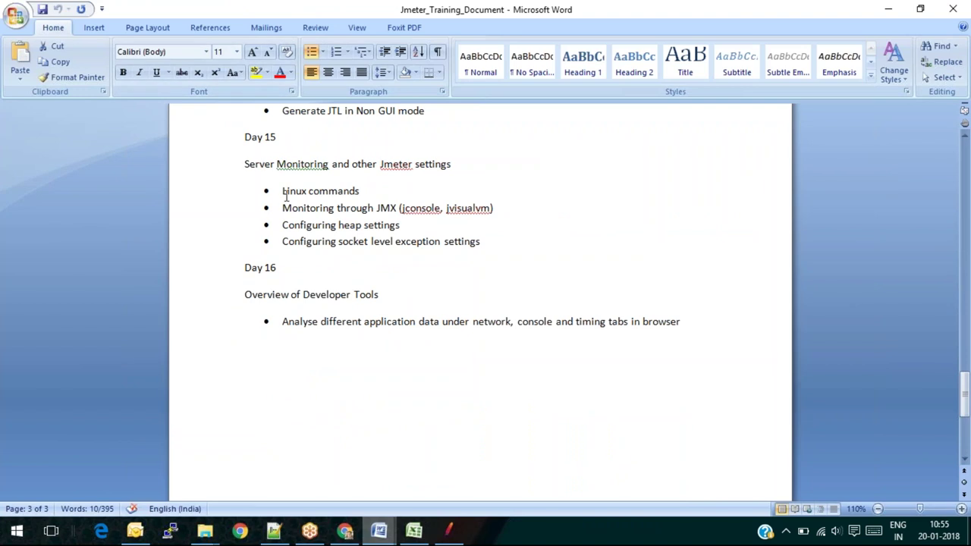
drag(282, 191, 402, 209)
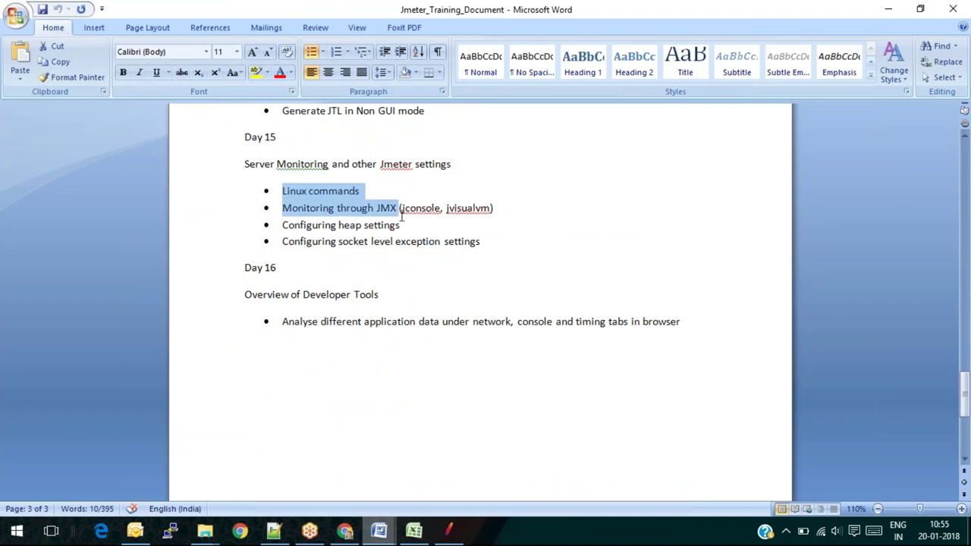
click(402, 208)
double_click(387, 208)
click(412, 226)
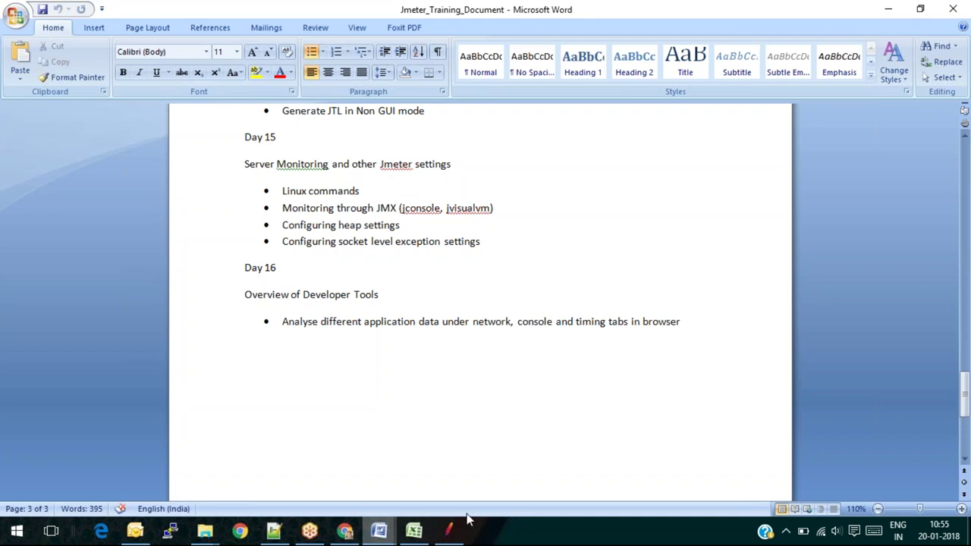
click(450, 530)
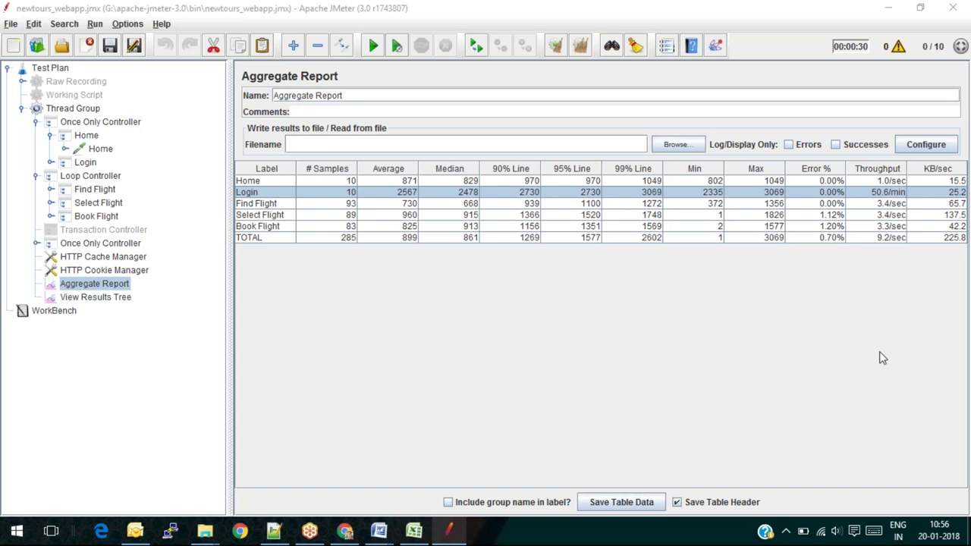
click(675, 145)
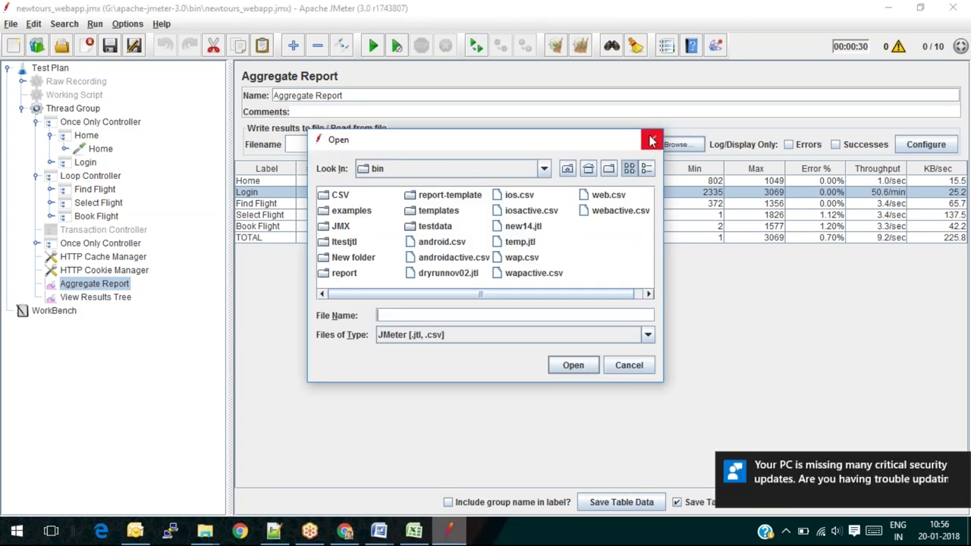
click(651, 141)
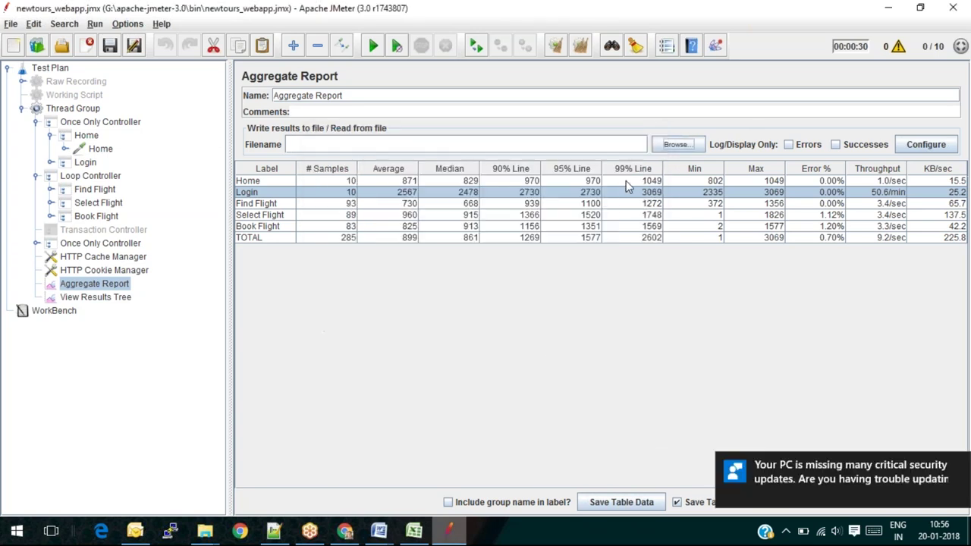
click(958, 468)
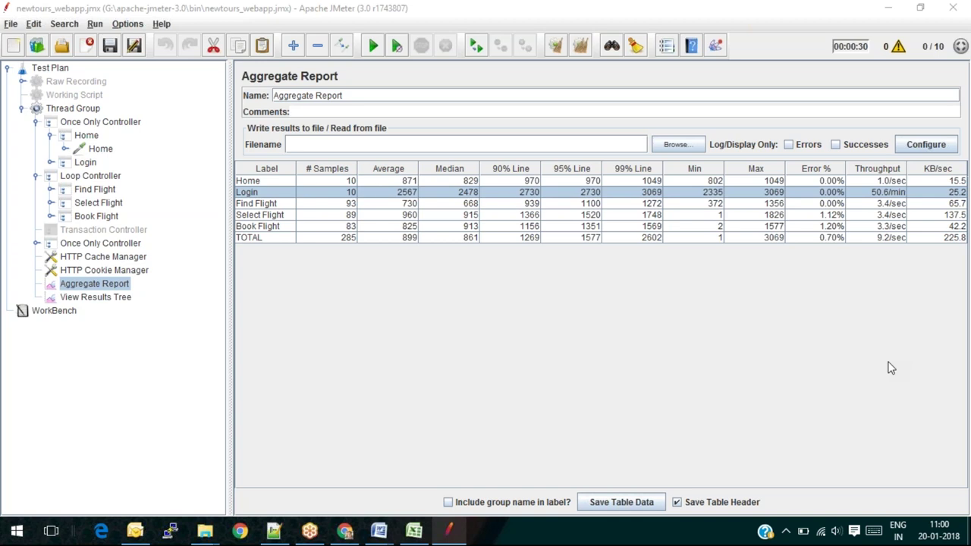
Set the system's headphone volume to 33 and close the volume control
click(834, 532)
drag(793, 497, 816, 497)
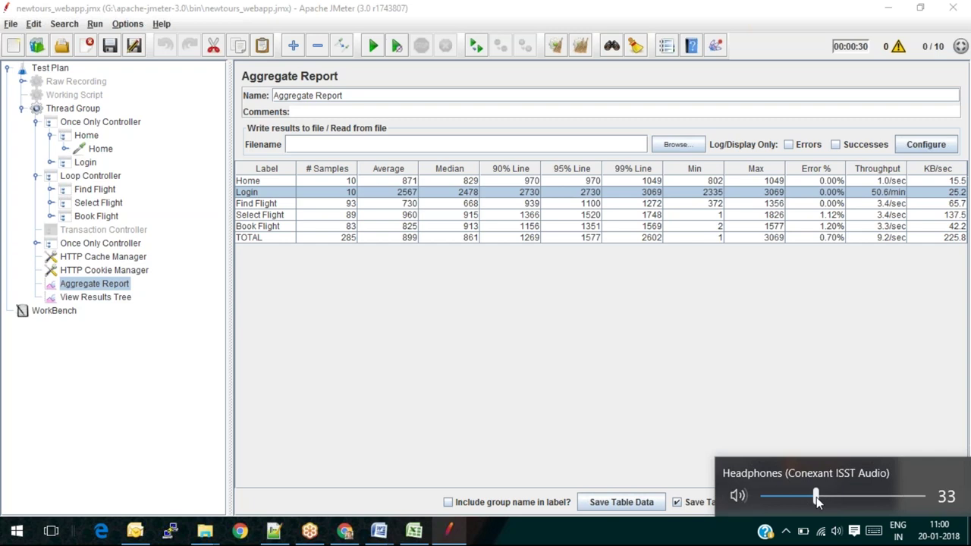
click(691, 536)
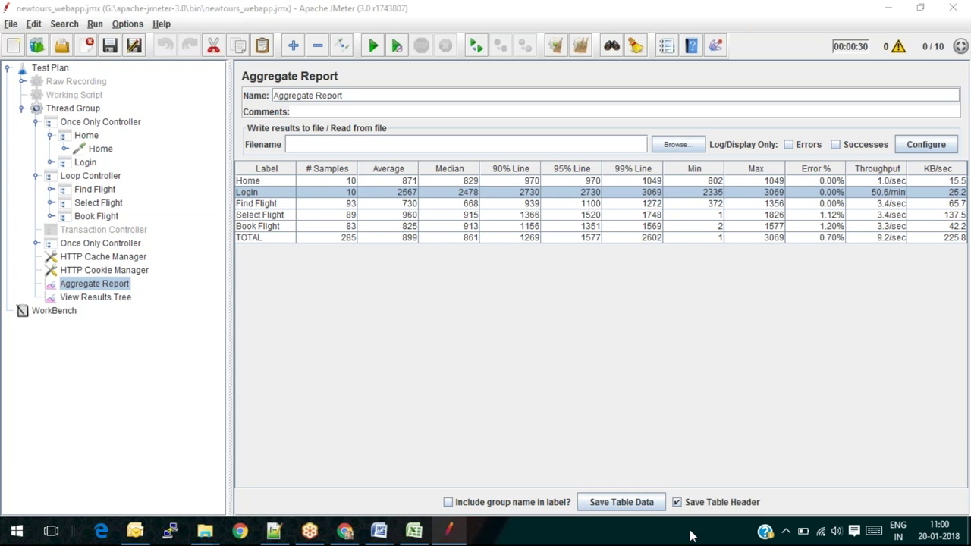